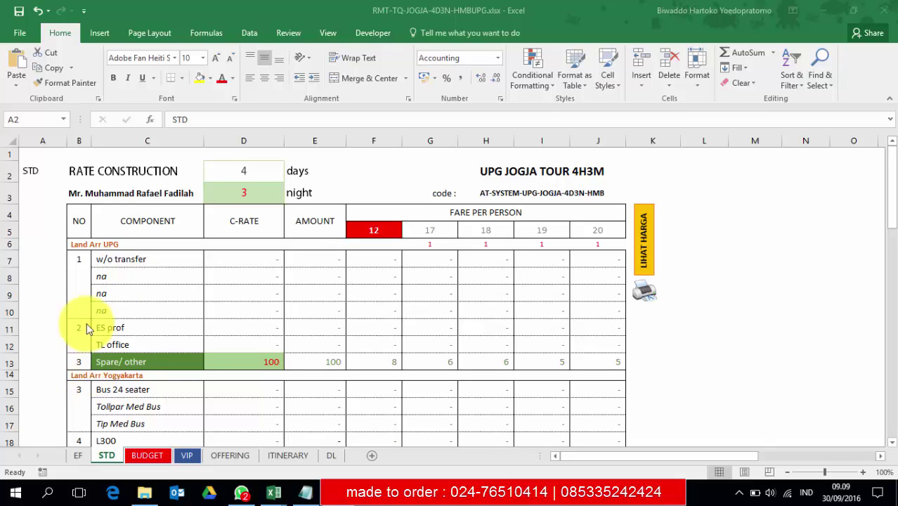
# Switch to the FORM-TQ-JOGJA-4D3N-HEDO.xlsx workbook and examine the blank layouts on its STD, EF and BUDGET sheets
pyautogui.click(36, 171)
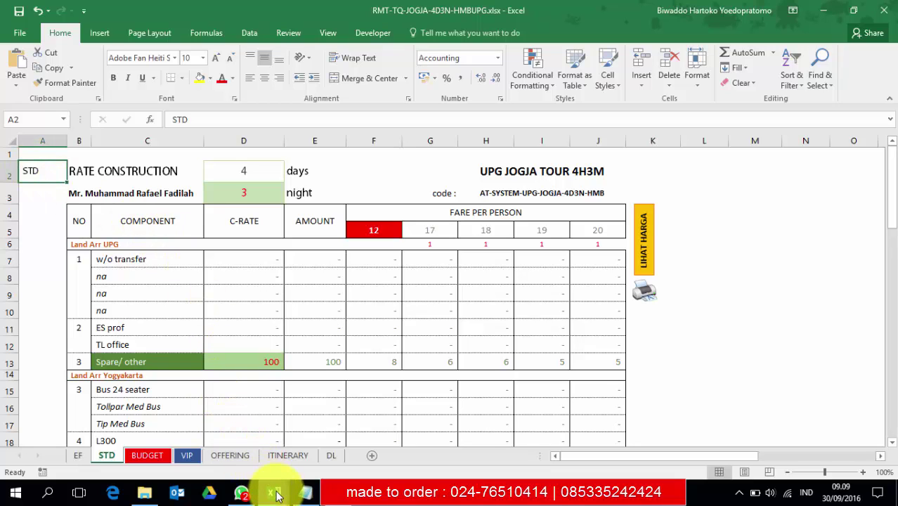
pyautogui.moveTo(278, 496)
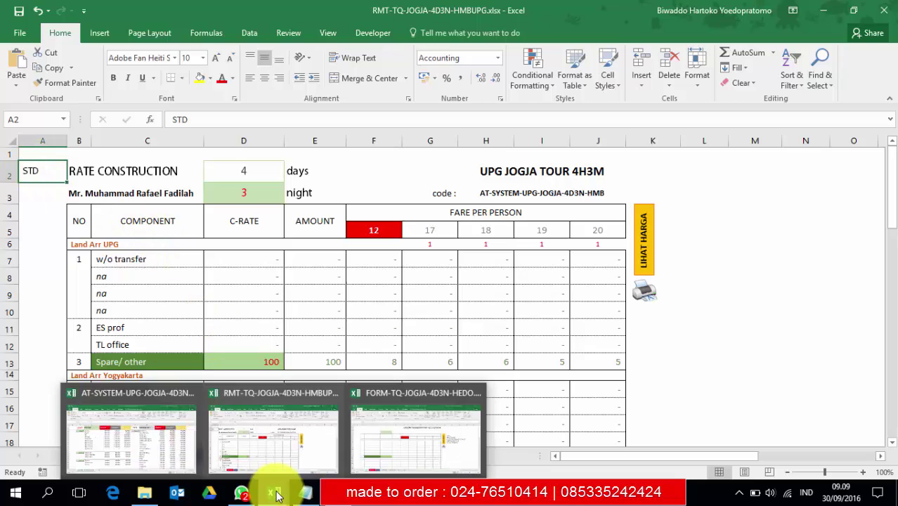
pyautogui.click(412, 435)
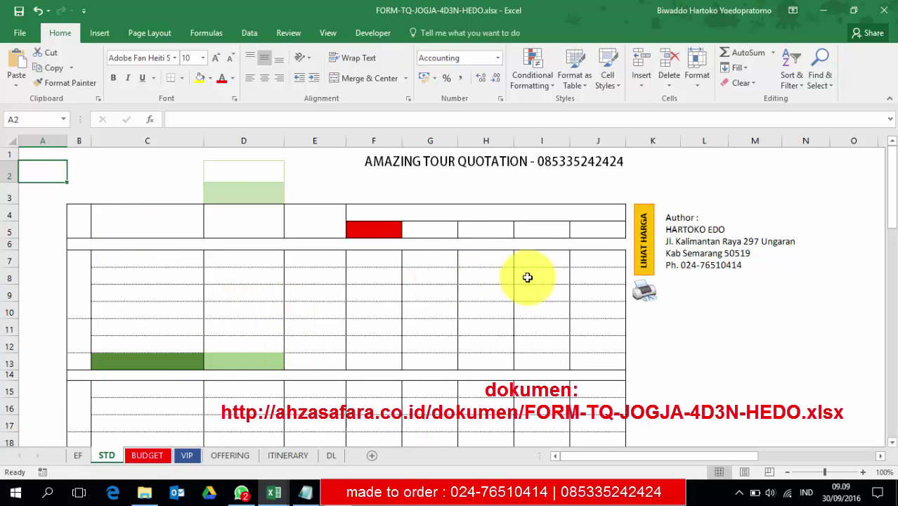
pyautogui.scroll(-11, 357, 290)
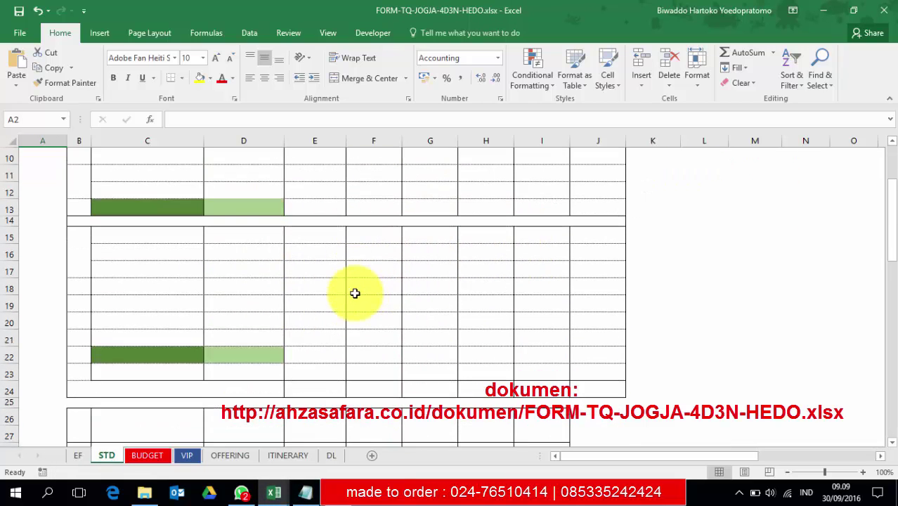
pyautogui.scroll(-3, 355, 293)
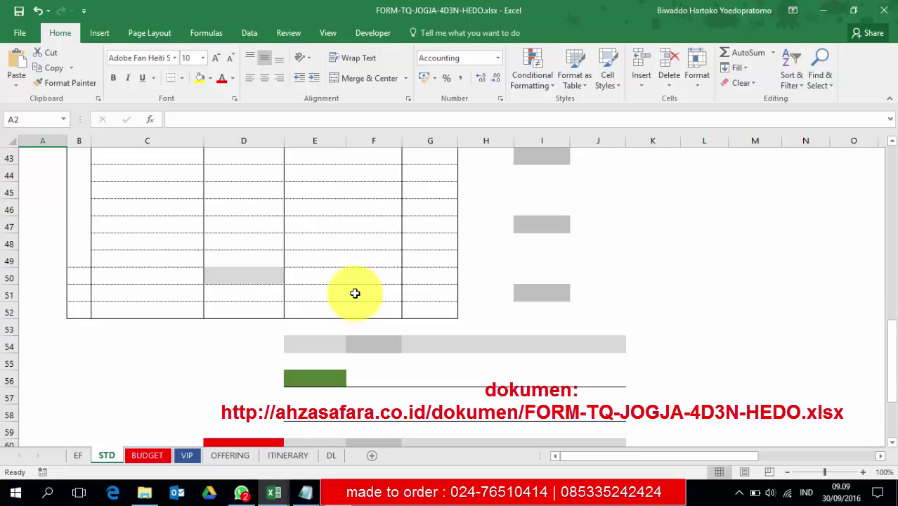
pyautogui.scroll(12, 355, 293)
pyautogui.scroll(2, 355, 293)
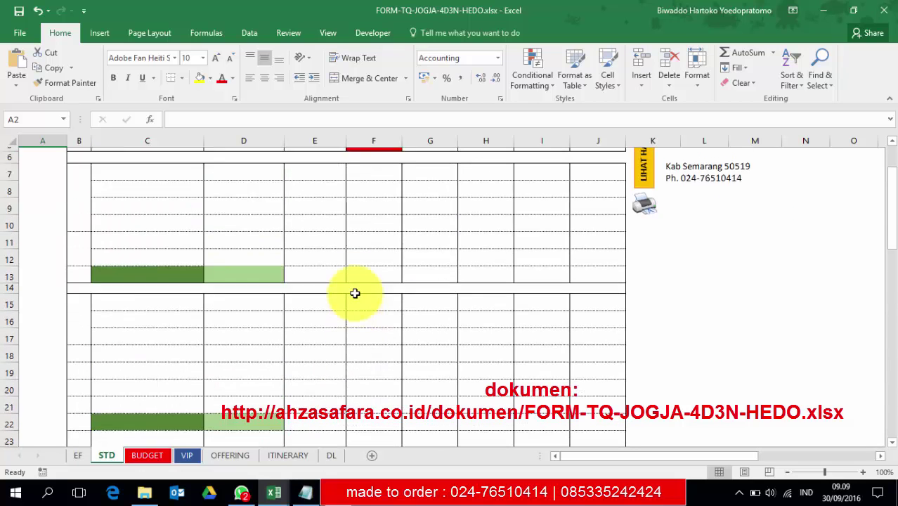
pyautogui.click(78, 456)
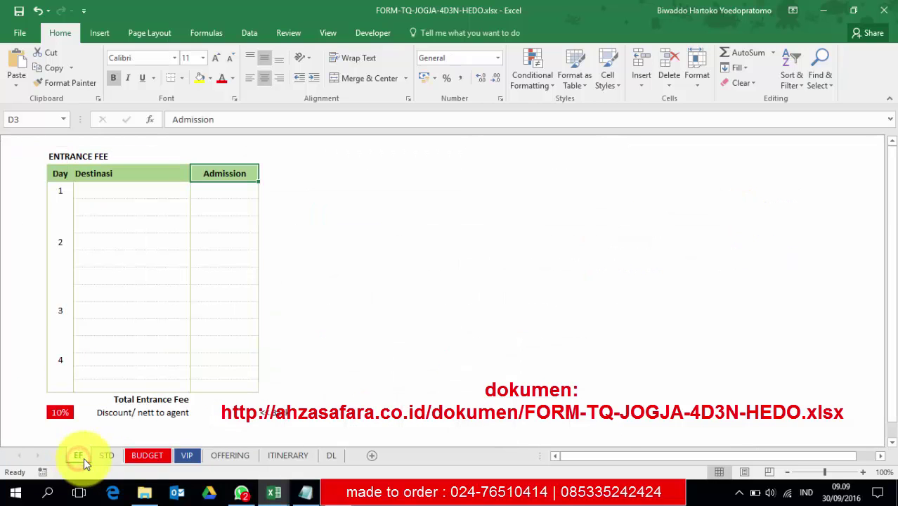
pyautogui.click(112, 456)
pyautogui.click(149, 456)
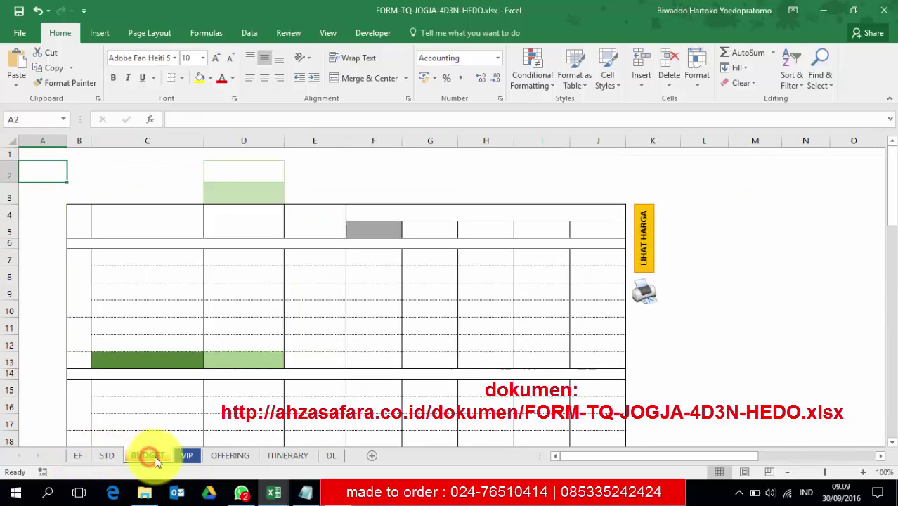
# Clear the customer name formula beside "Dear," in cell B5 of the OFFERING sheet
pyautogui.click(231, 456)
pyautogui.scroll(8, 283, 348)
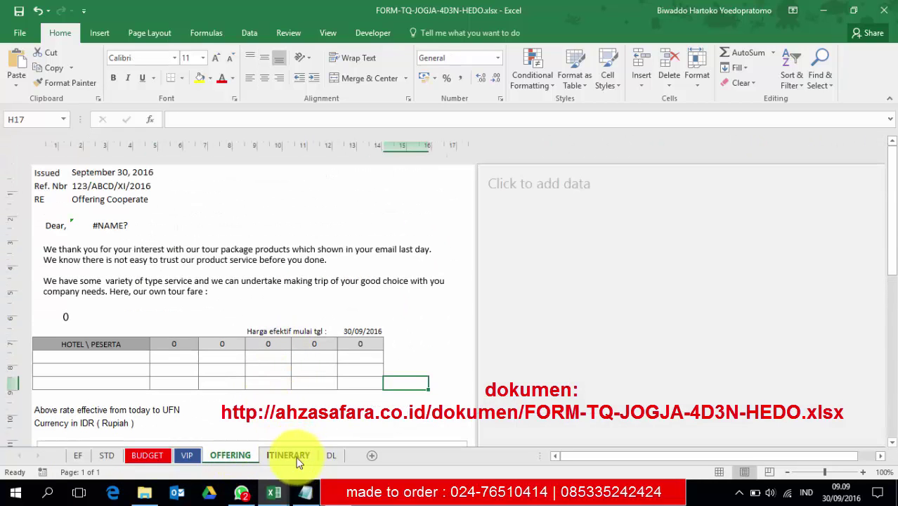
pyautogui.click(110, 225)
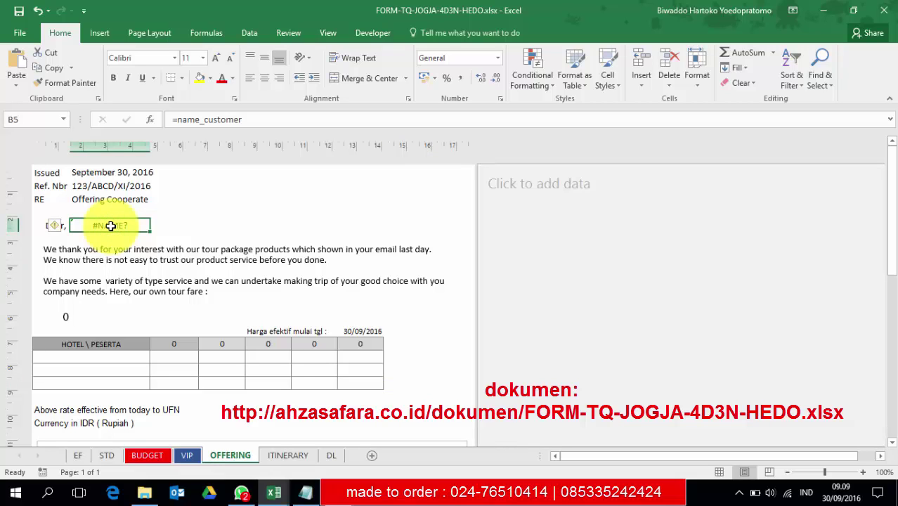
pyautogui.press('Delete')
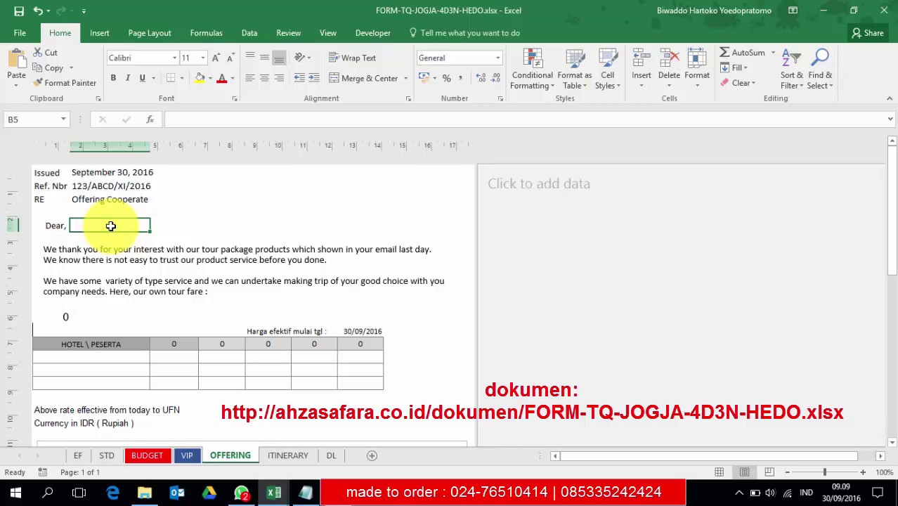
# View the DL sheet and clear the name formula beside "Special for" in cell H2 of the ITINERARY sheet
pyautogui.click(285, 457)
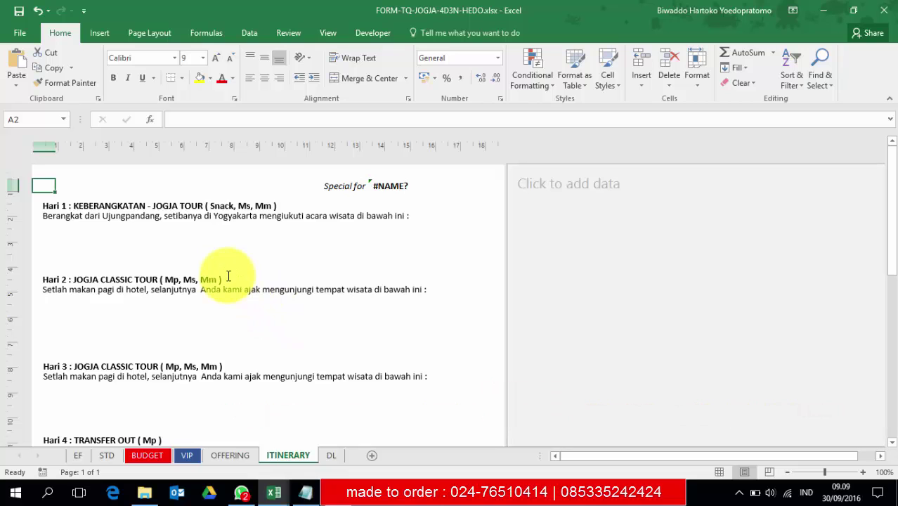
pyautogui.click(333, 458)
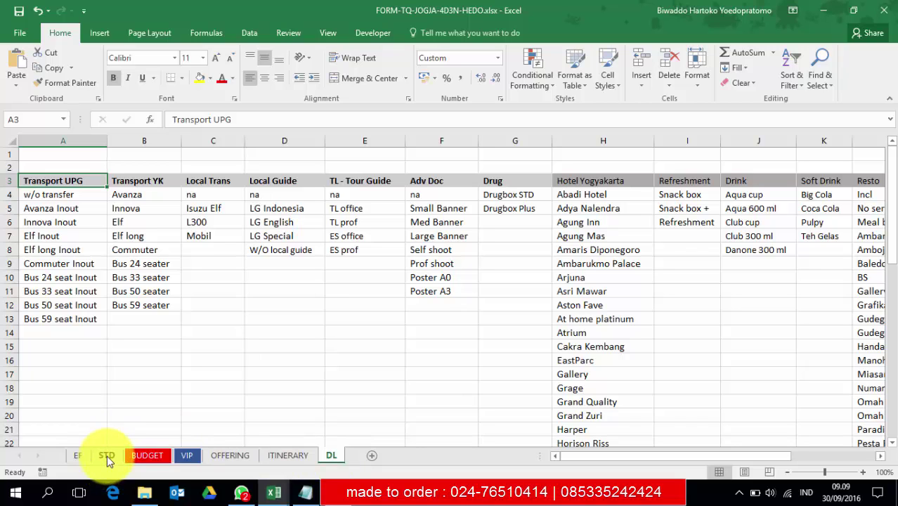
pyautogui.click(295, 455)
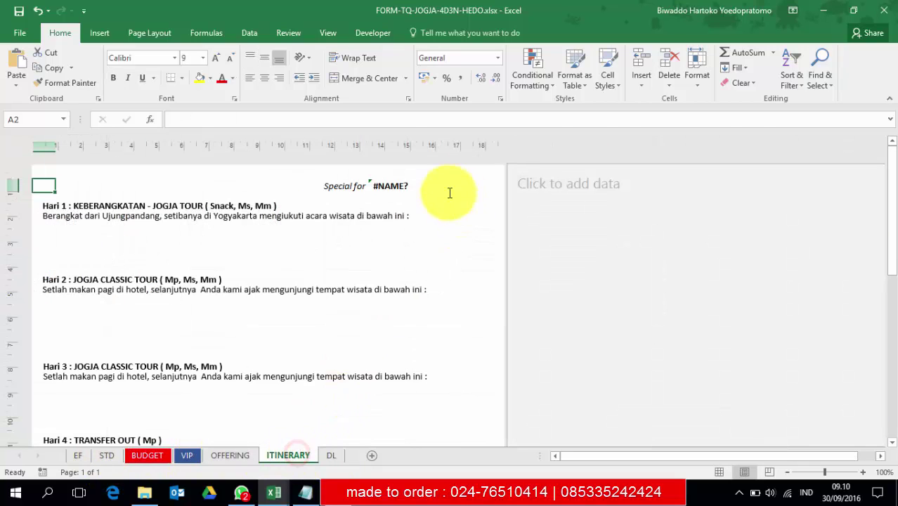
pyautogui.click(393, 187)
pyautogui.press('Delete')
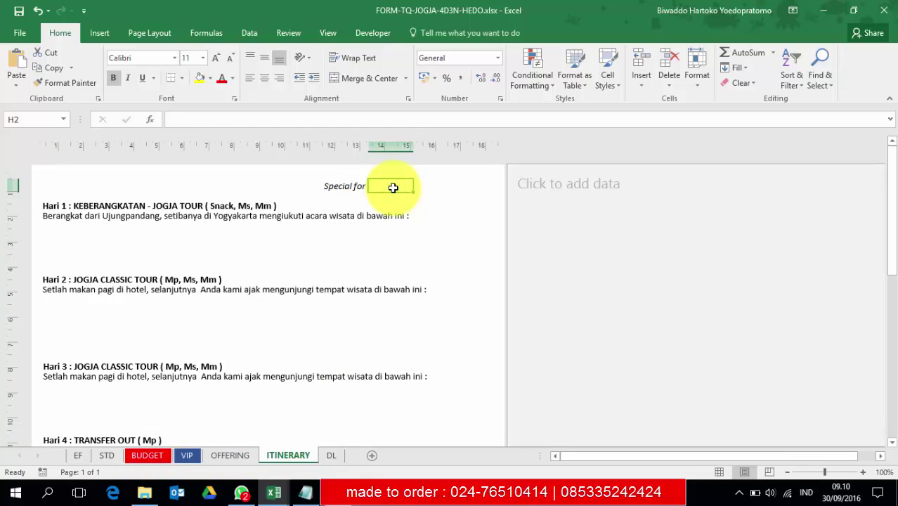
# Save the form workbook from its STD sheet and switch to the RMT-TQ-JOGJA-4D3N-HMBUPG.xlsx workbook
pyautogui.click(107, 455)
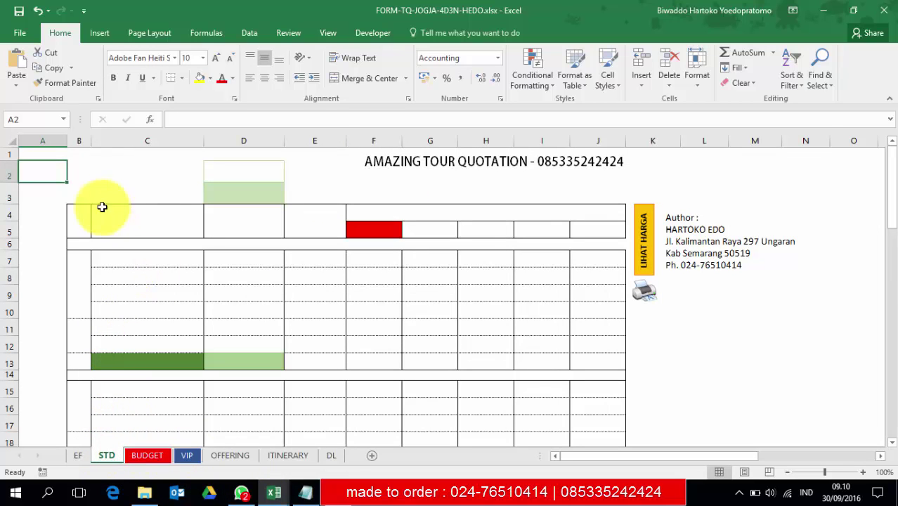
pyautogui.click(19, 11)
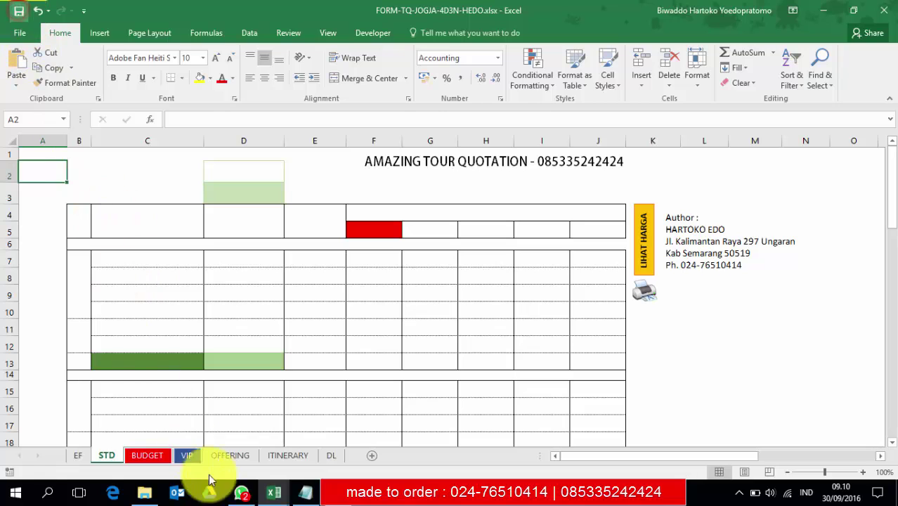
pyautogui.click(276, 491)
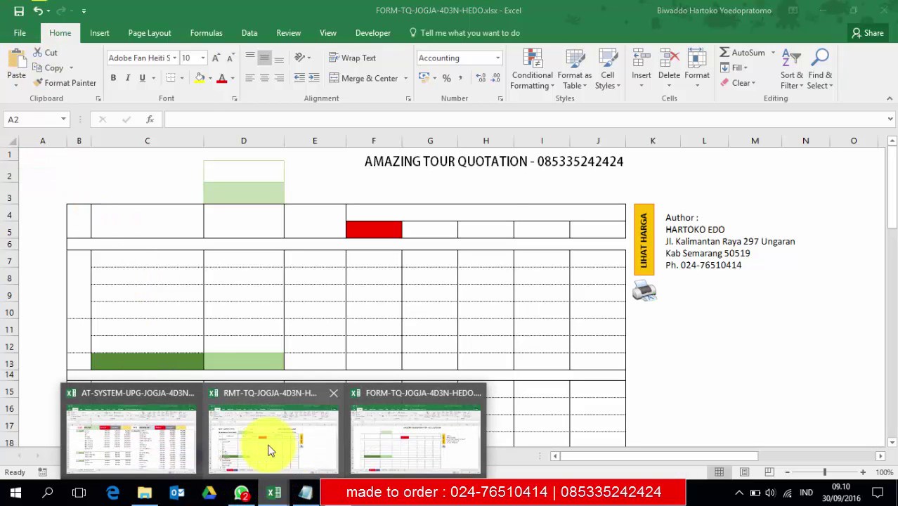
pyautogui.click(253, 425)
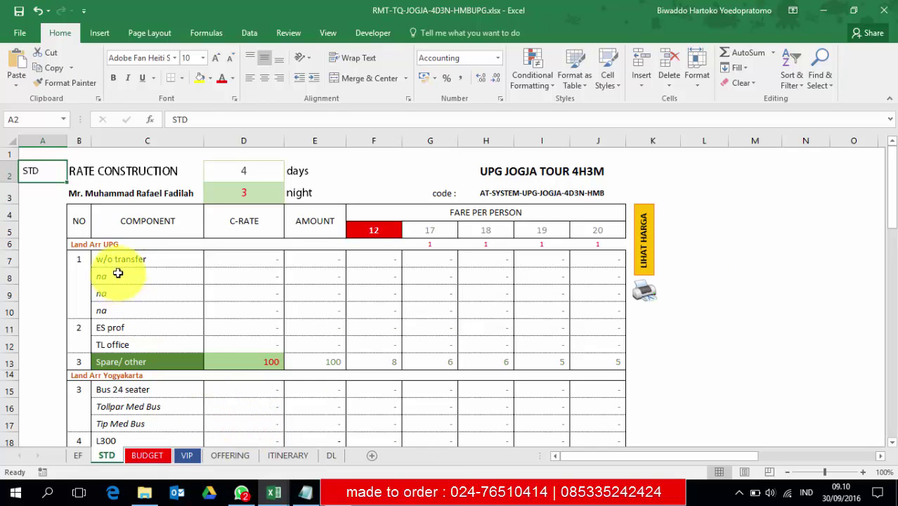
# Replace the C-RATE formula for w/o transfer in cell D7 with 0
pyautogui.click(242, 261)
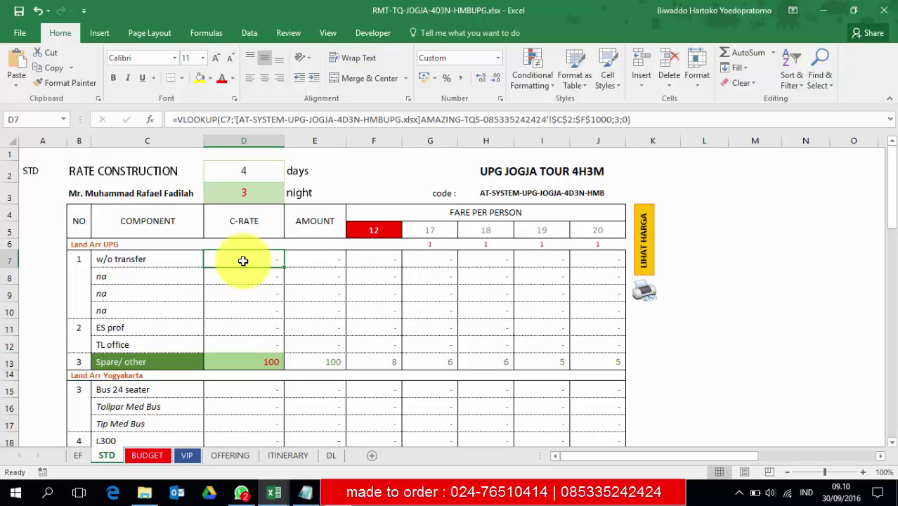
pyautogui.write('0')
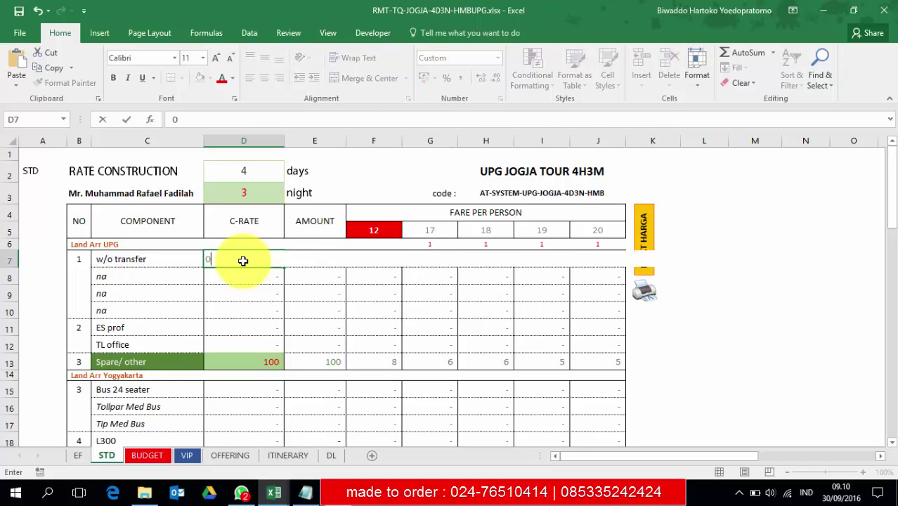
pyautogui.press('Return')
# Search the function library for VLOOKUP and insert it into cell D7
pyautogui.click(250, 255)
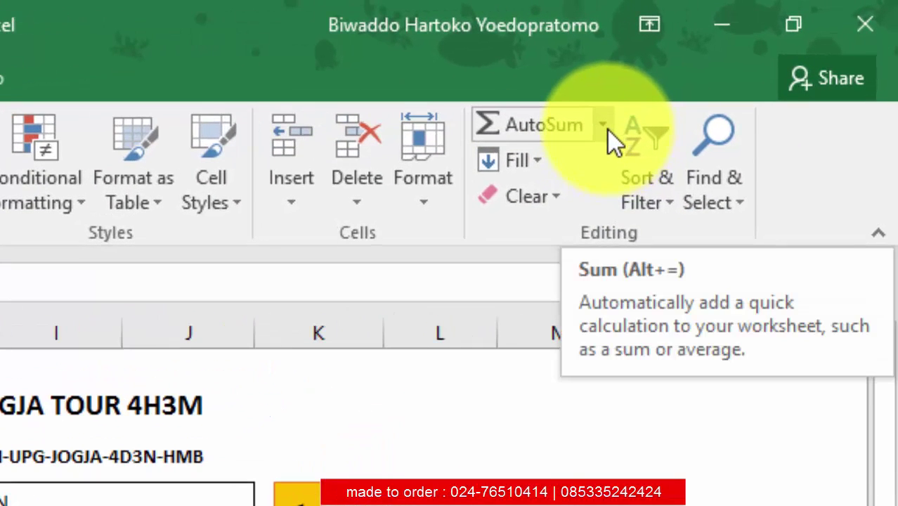
pyautogui.click(607, 131)
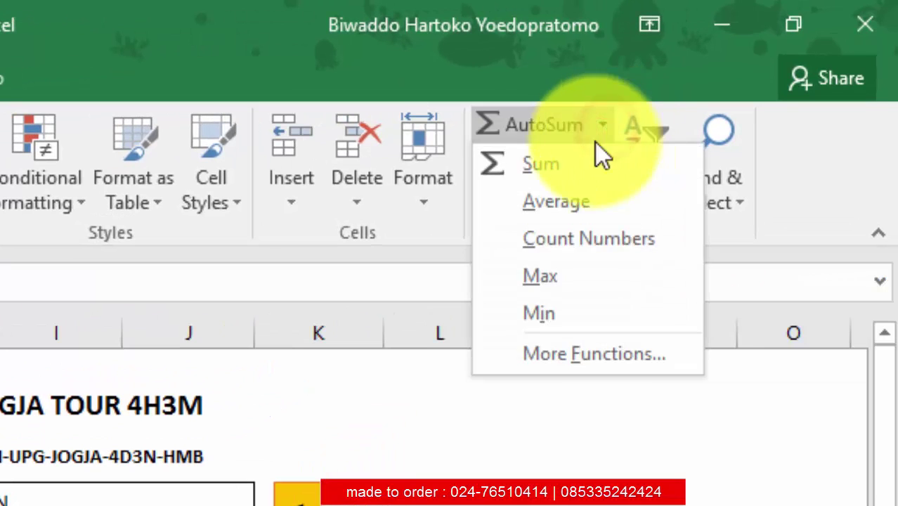
pyautogui.click(574, 354)
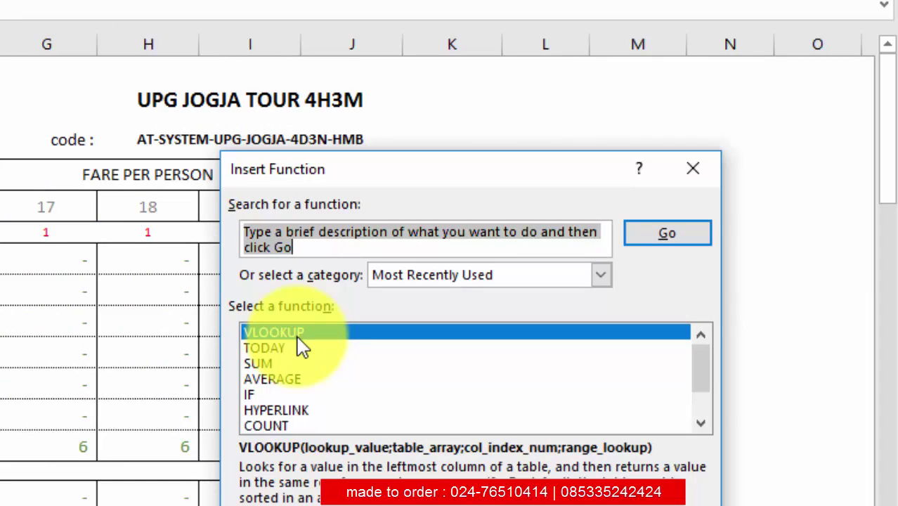
pyautogui.write('VL')
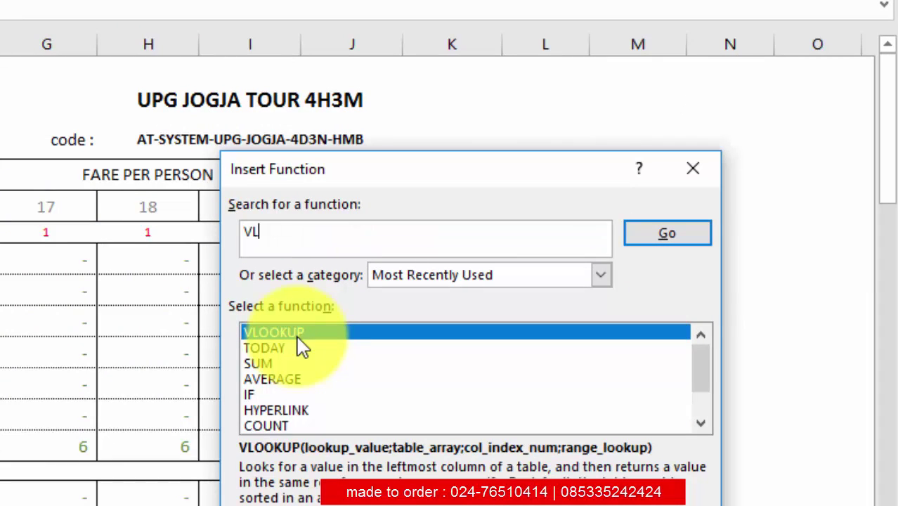
pyautogui.write('OOKUP')
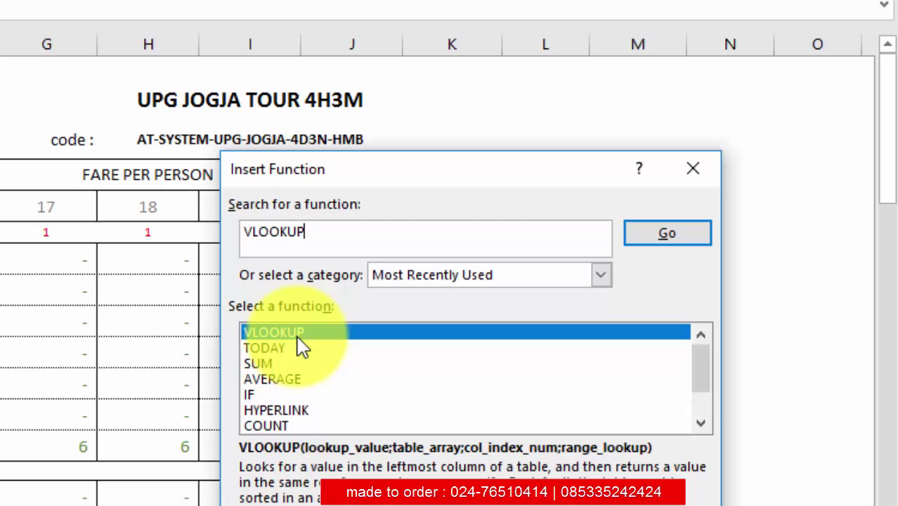
pyautogui.click(662, 236)
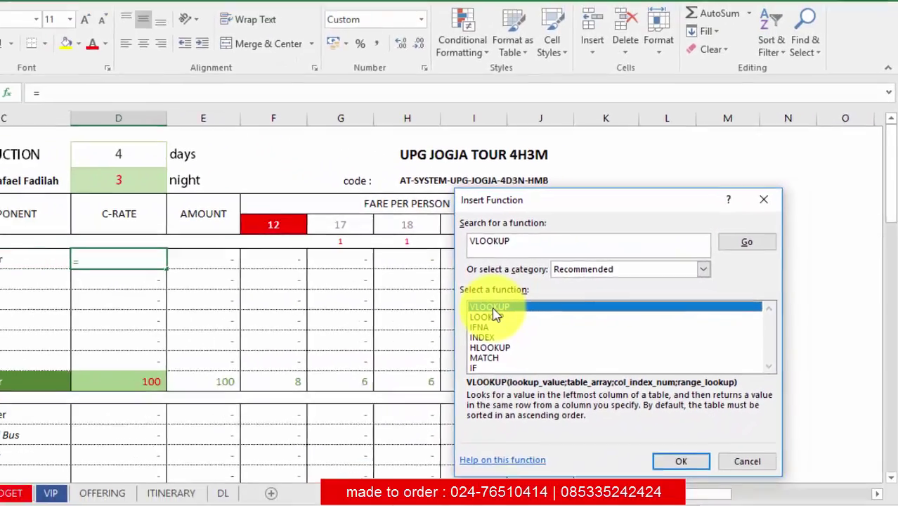
pyautogui.doubleClick(280, 336)
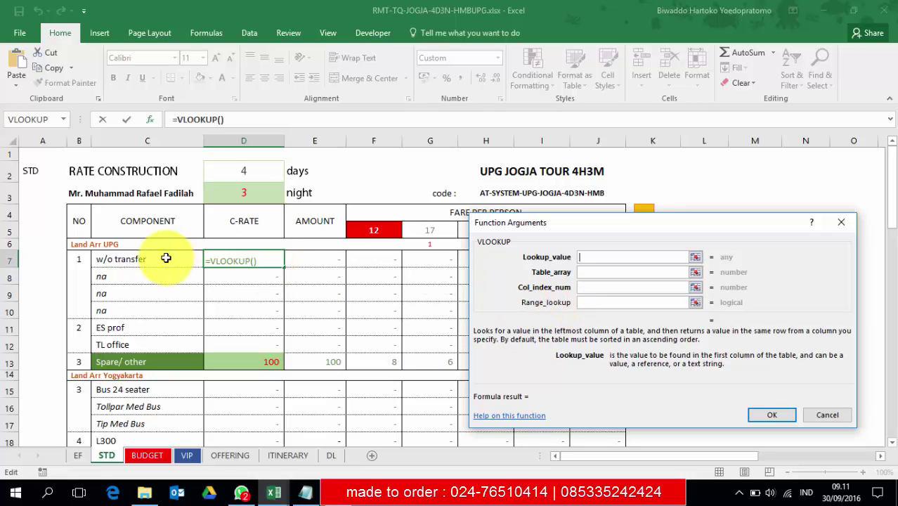
# Set the VLOOKUP lookup value to C7 and the table array to $C$2:$F$1000 in the AT-SYSTEM-UPG-JOGJA-4D3N-HMBUPG.xlsx workbook
pyautogui.click(139, 260)
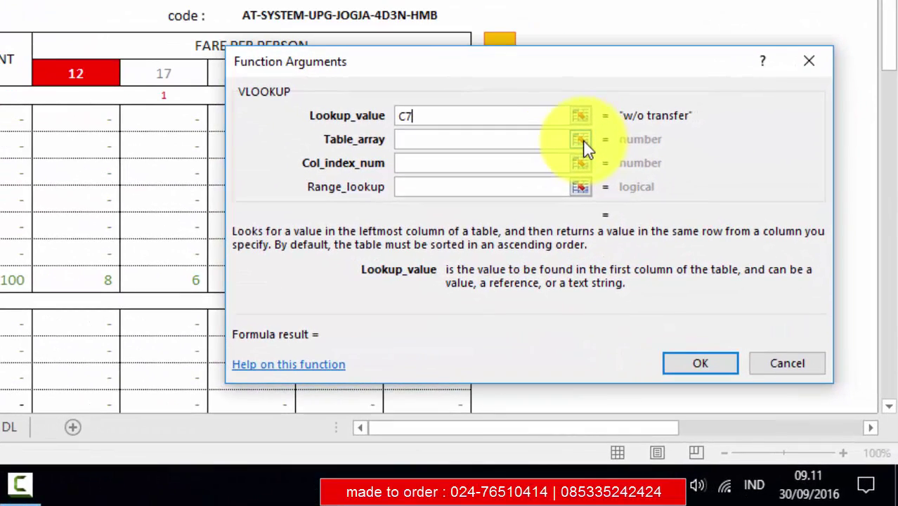
pyautogui.click(582, 140)
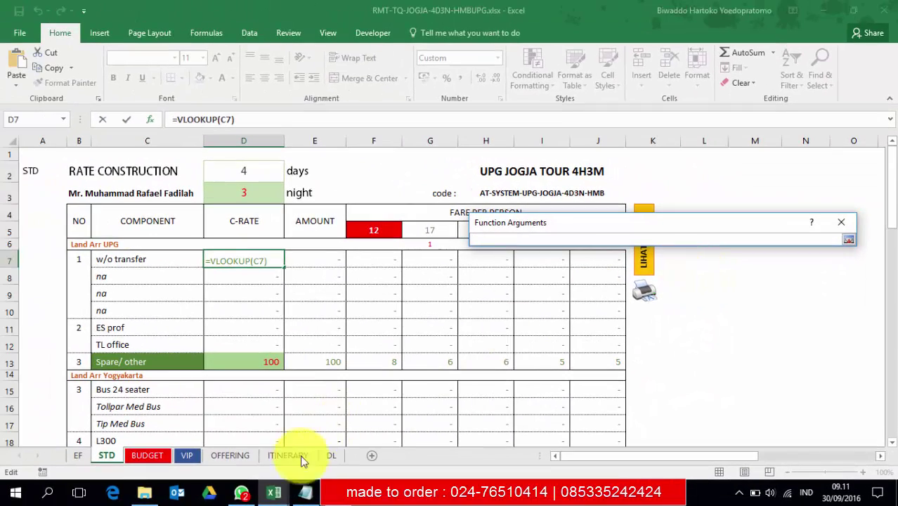
pyautogui.click(281, 497)
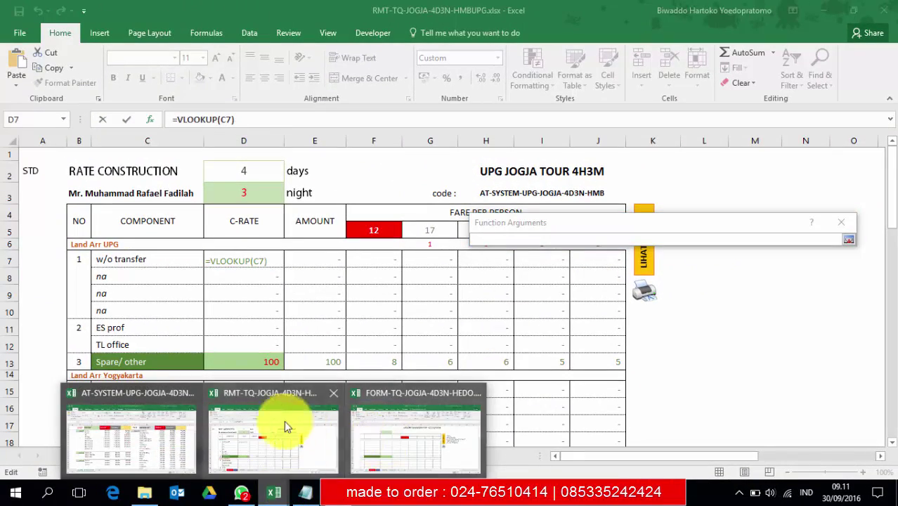
pyautogui.click(156, 432)
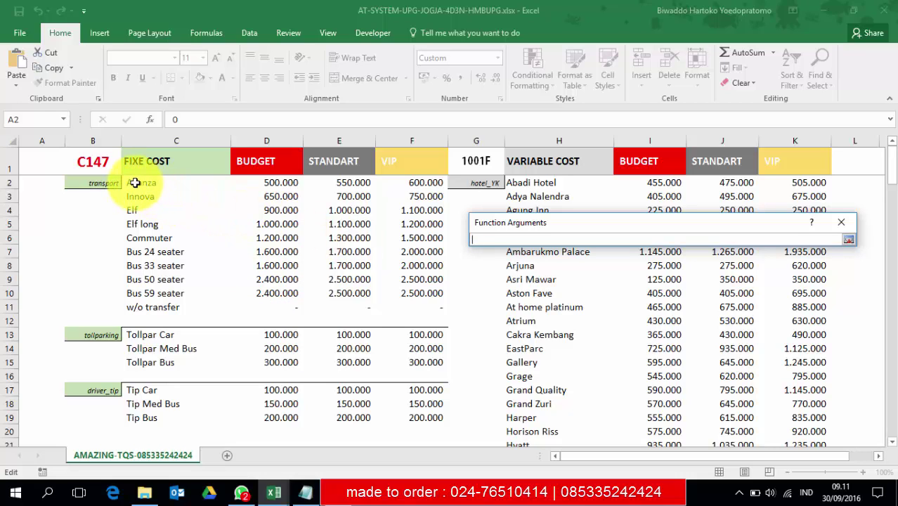
pyautogui.moveTo(135, 183); pyautogui.dragTo(395, 291)
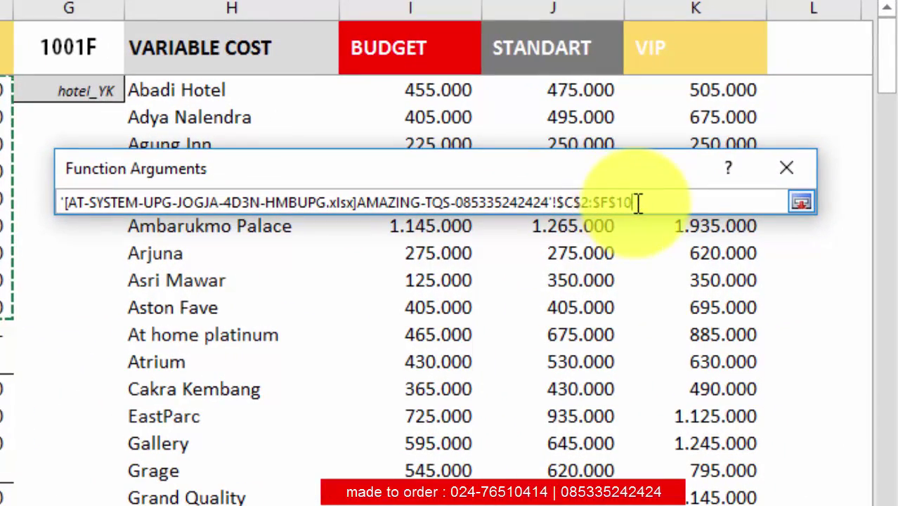
pyautogui.click(638, 203)
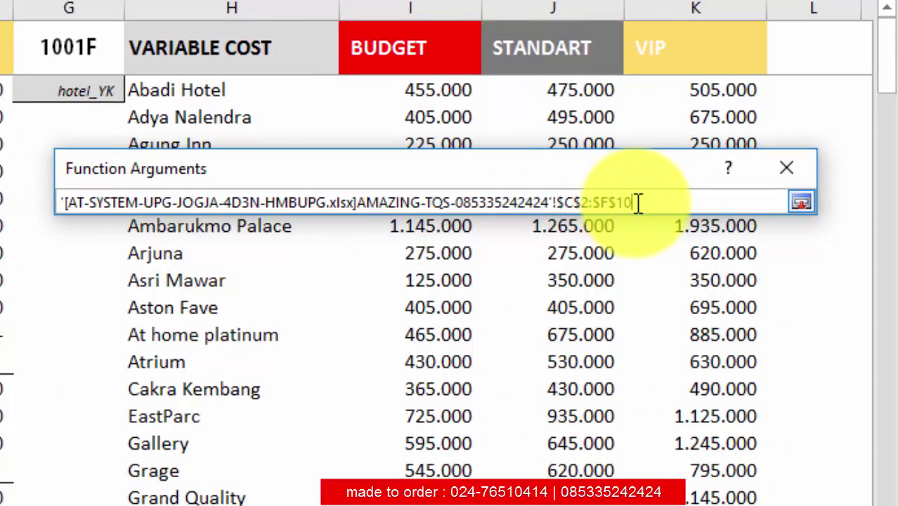
pyautogui.write('00')
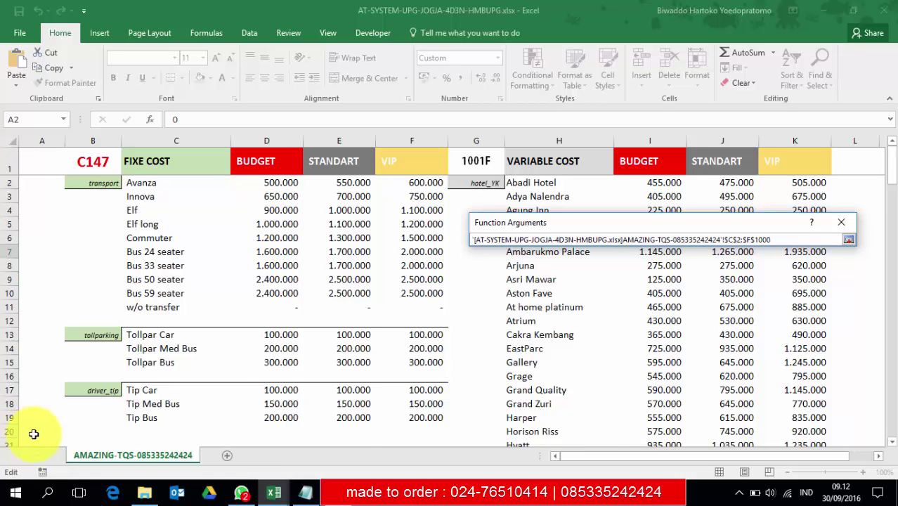
# Complete the VLOOKUP in D7 with column index 3 and range lookup 0, keeping the selected table array
pyautogui.scroll(-13, 266, 369)
pyautogui.scroll(-9, 268, 376)
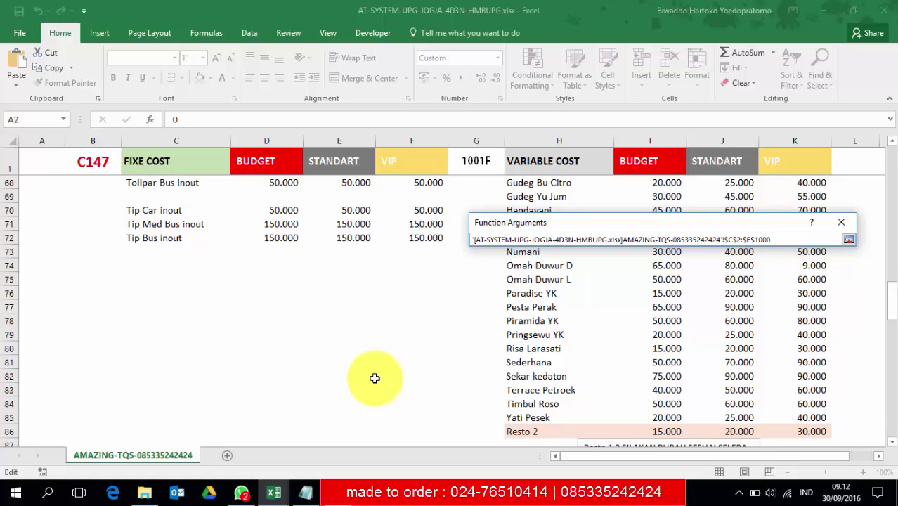
pyautogui.scroll(9, 327, 382)
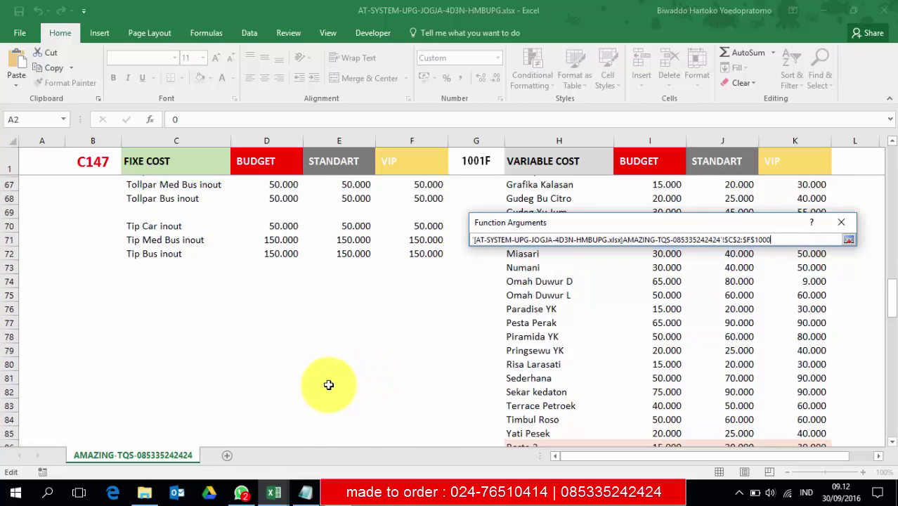
pyautogui.scroll(13, 328, 385)
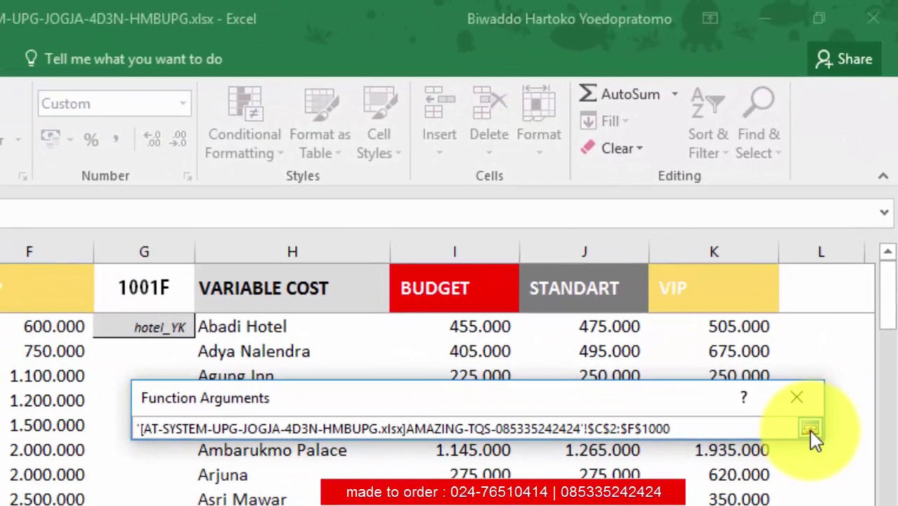
pyautogui.click(812, 418)
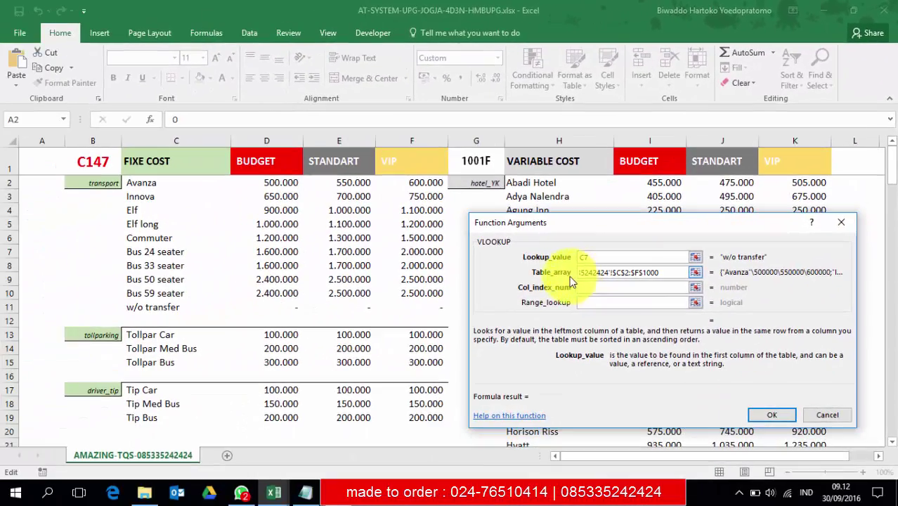
pyautogui.click(602, 288)
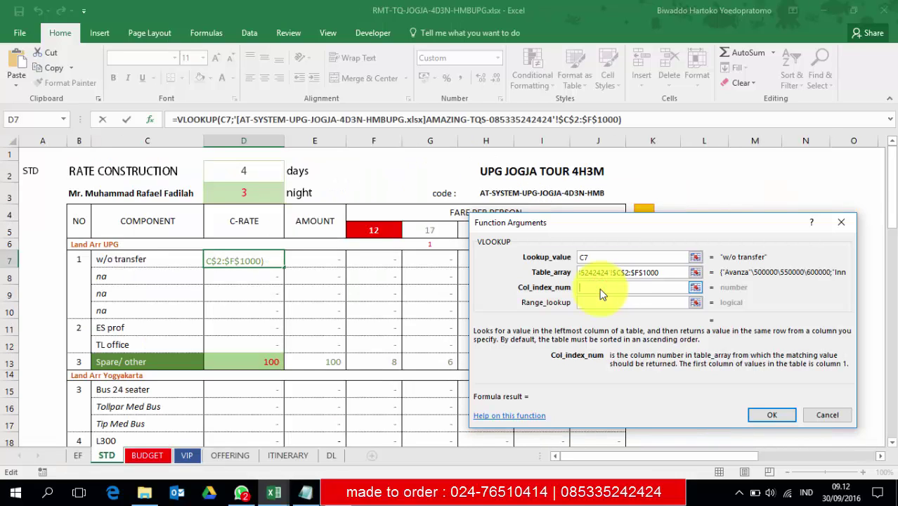
pyautogui.write('3')
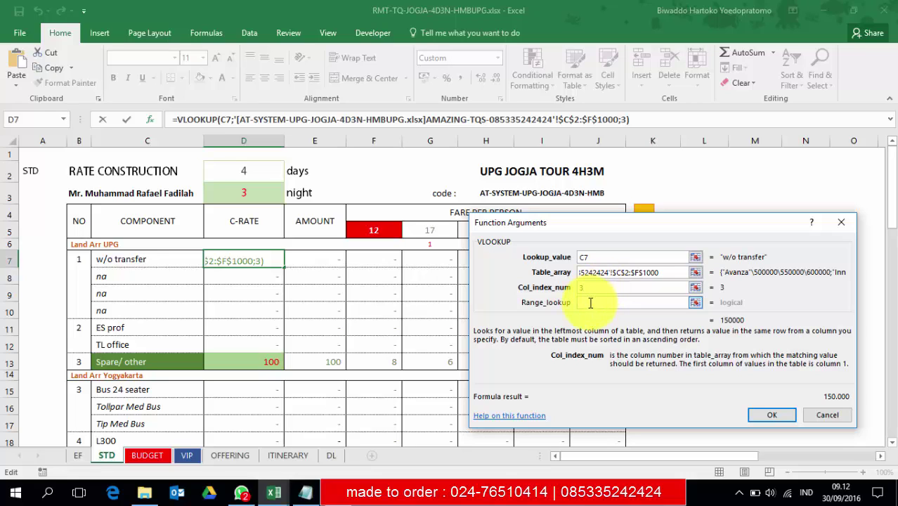
pyautogui.click(589, 302)
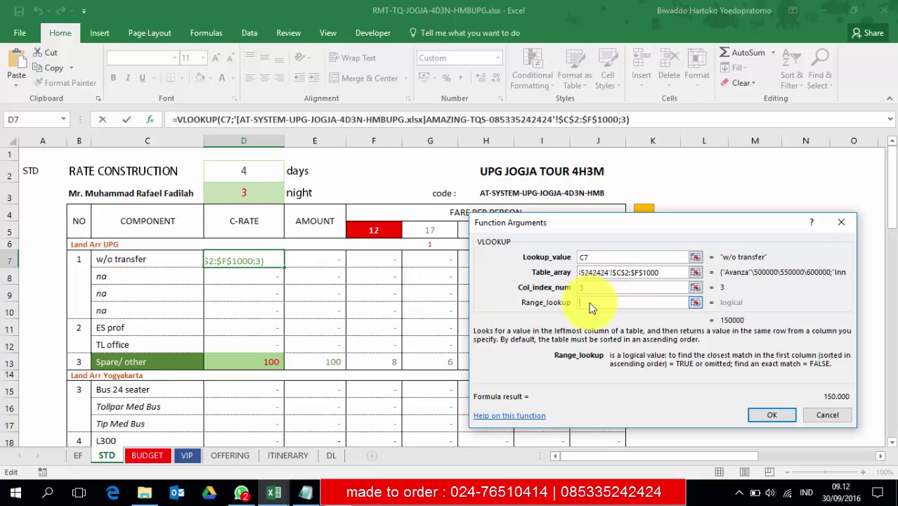
pyautogui.write('0')
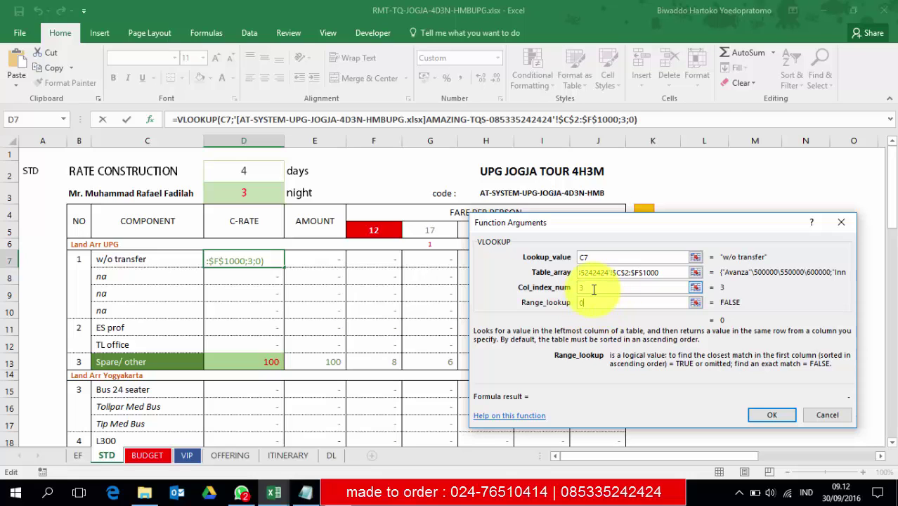
pyautogui.click(594, 290)
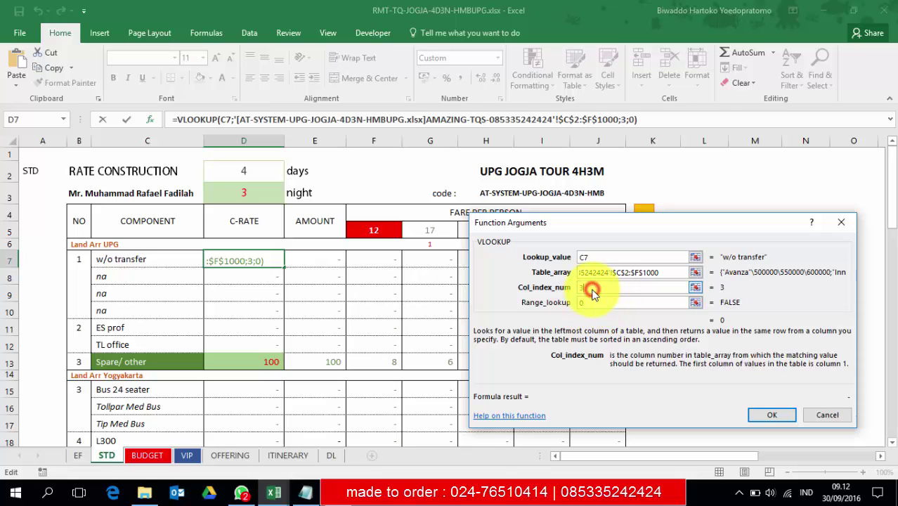
pyautogui.click(773, 414)
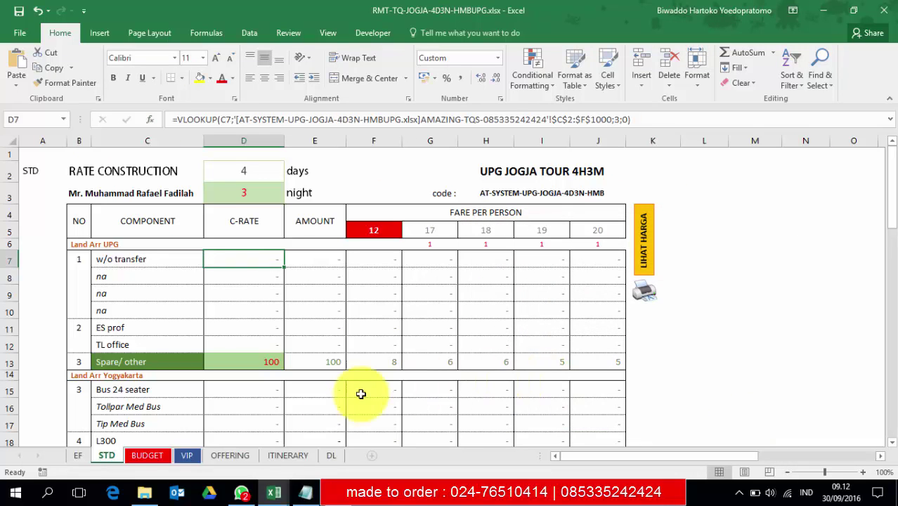
# Switch to the AT-SYSTEM-UPG-JOGJA-4D3N-HMBUPG.xlsx workbook and examine the FIXE COST table's transport rows and its BUDGET, STANDART and VIP columns
pyautogui.moveTo(274, 492)
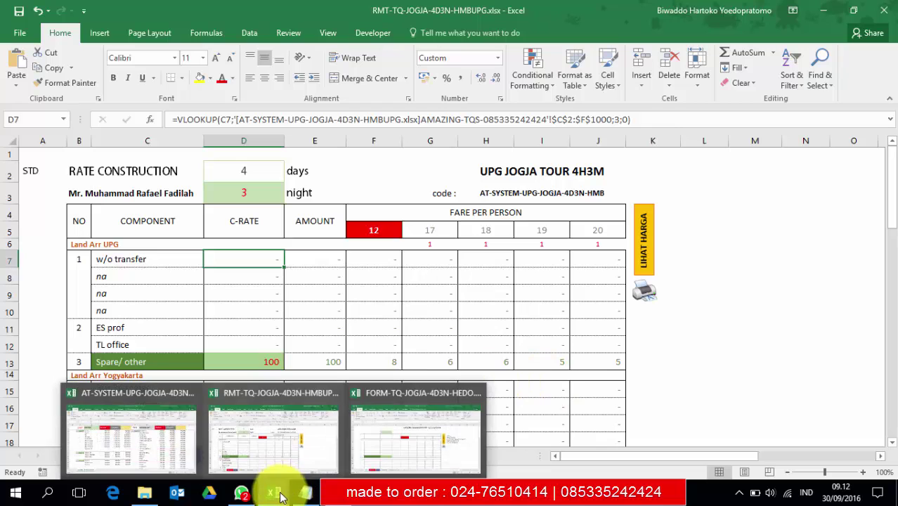
pyautogui.click(159, 444)
pyautogui.click(139, 182)
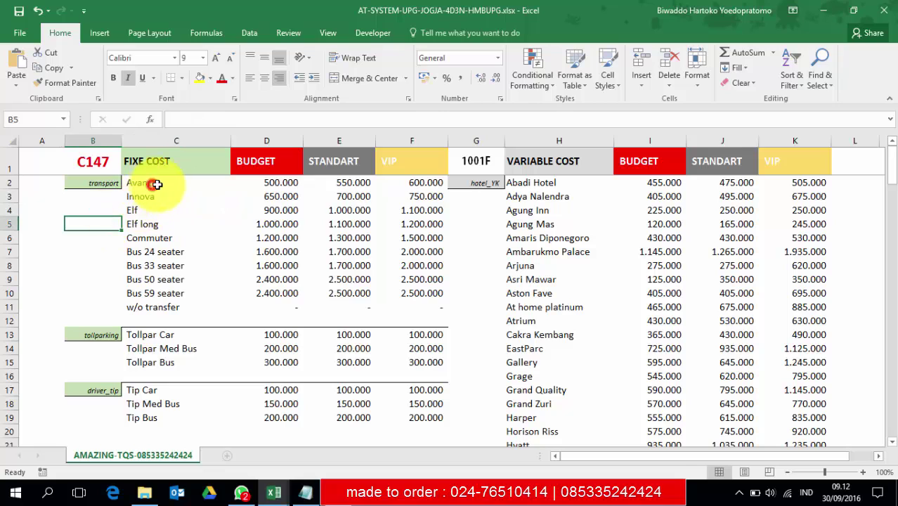
pyautogui.moveTo(166, 181); pyautogui.dragTo(409, 291)
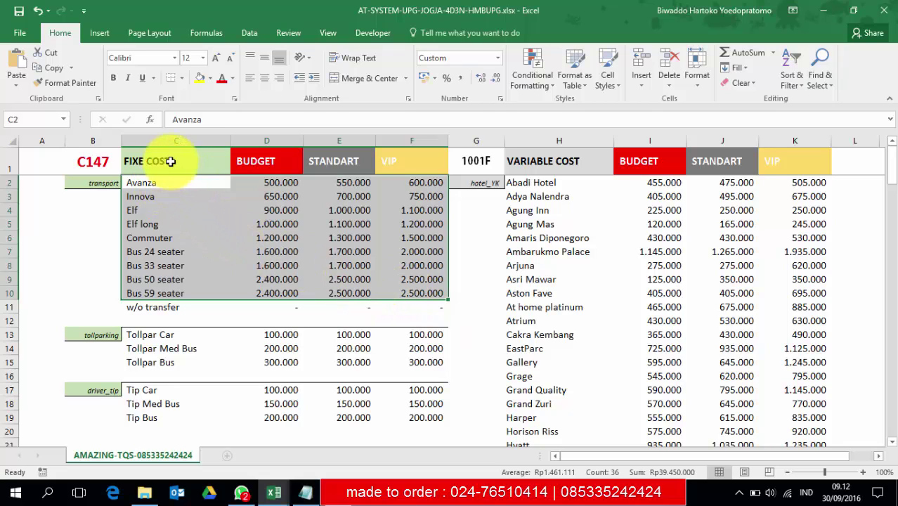
pyautogui.click(263, 160)
pyautogui.click(335, 161)
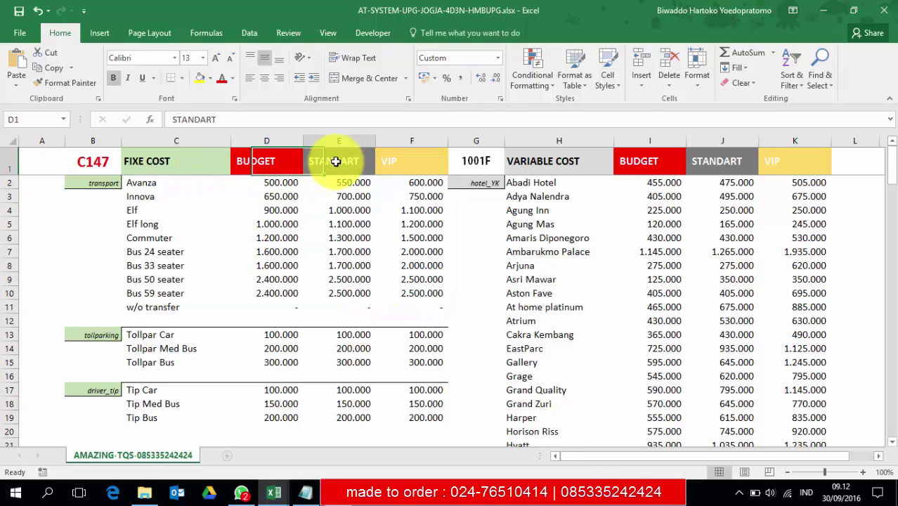
pyautogui.click(411, 162)
pyautogui.click(340, 161)
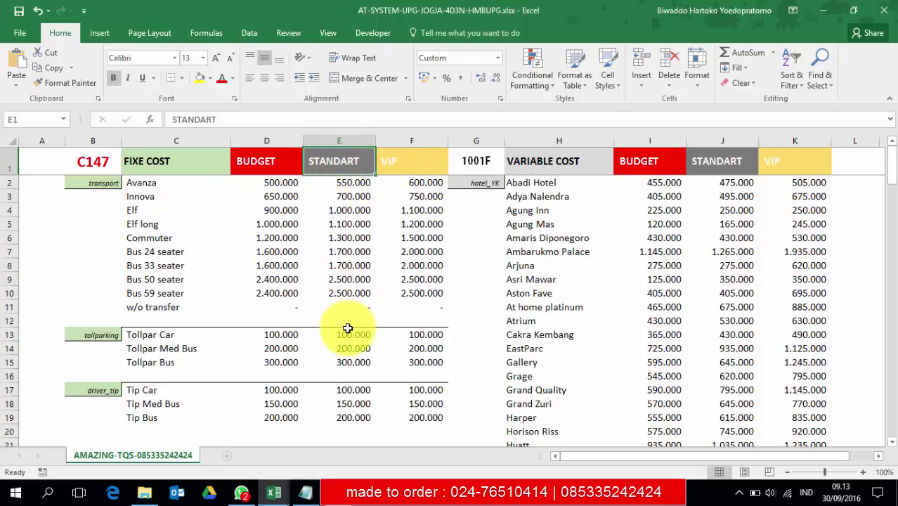
# Return to the RMT-TQ-JOGJA-4D3N-HMBUPG.xlsx workbook and review the full VLOOKUP formula in D7 without changing it
pyautogui.click(283, 494)
pyautogui.click(245, 440)
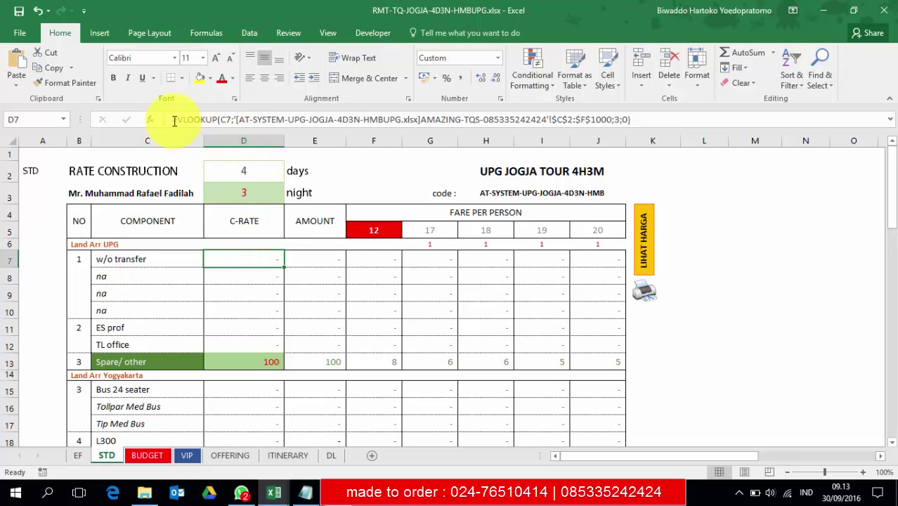
pyautogui.click(384, 121)
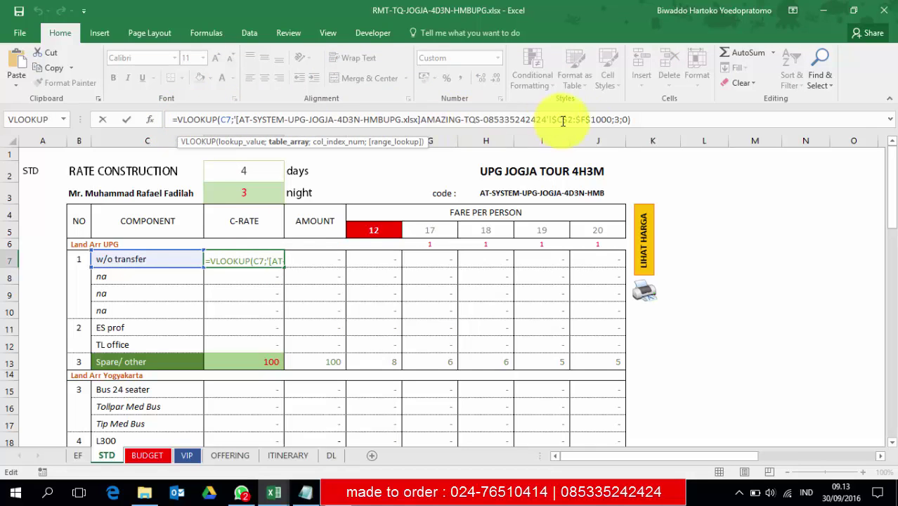
pyautogui.moveTo(622, 121); pyautogui.dragTo(160, 119)
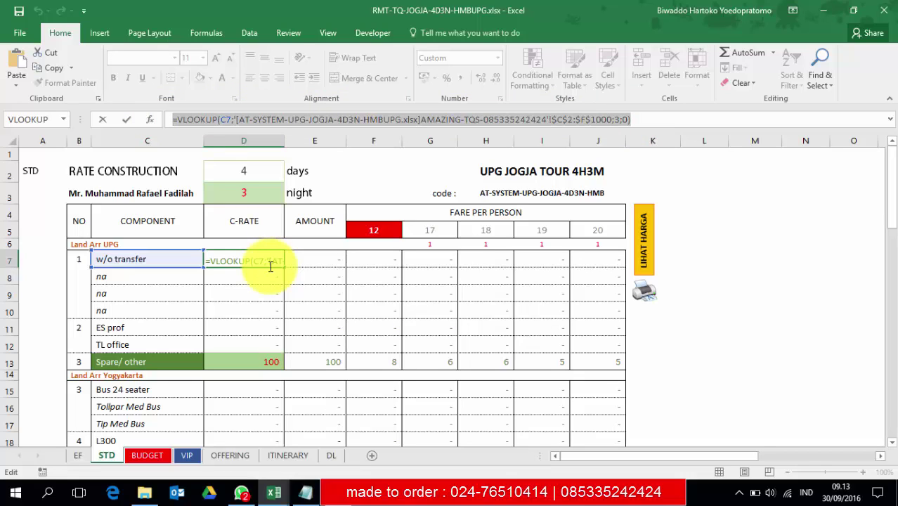
pyautogui.press('Escape')
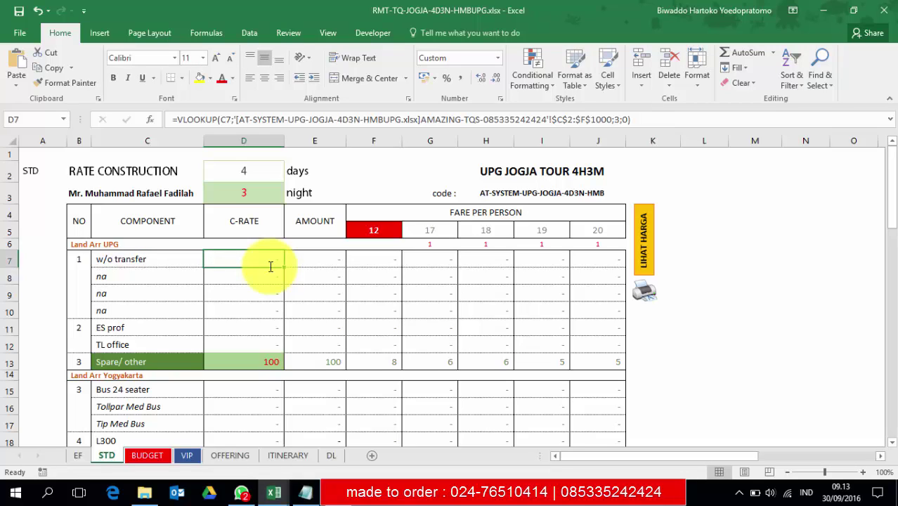
# Choose Commuter Inout as the first Land Arr UPG component in C7 and check its C-RATE in D7
pyautogui.click(175, 258)
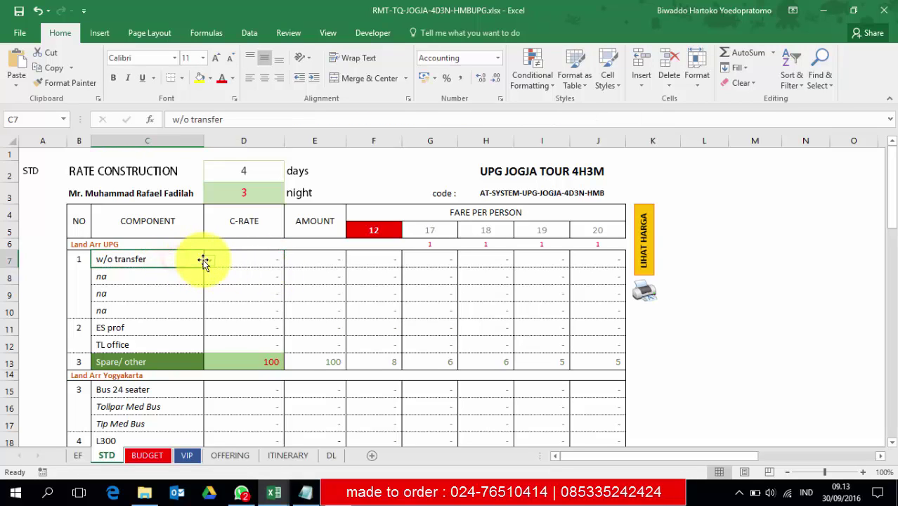
pyautogui.click(210, 260)
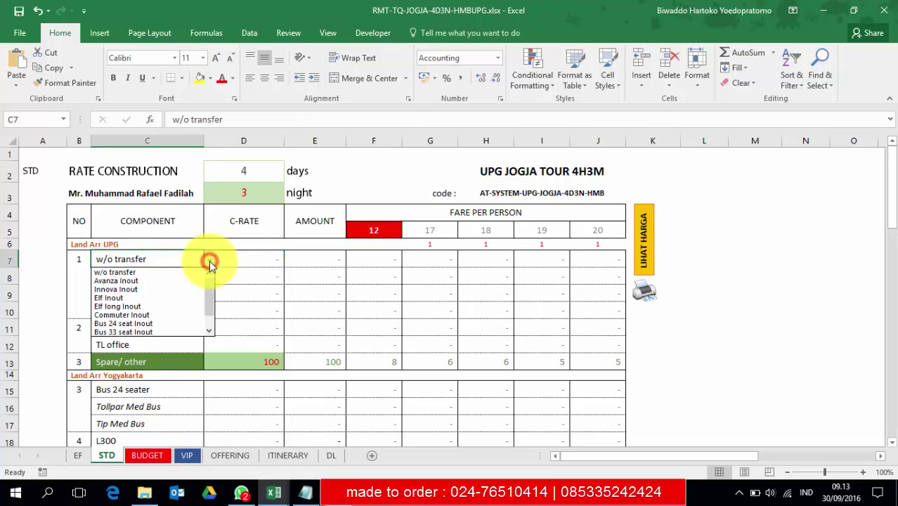
pyautogui.click(146, 313)
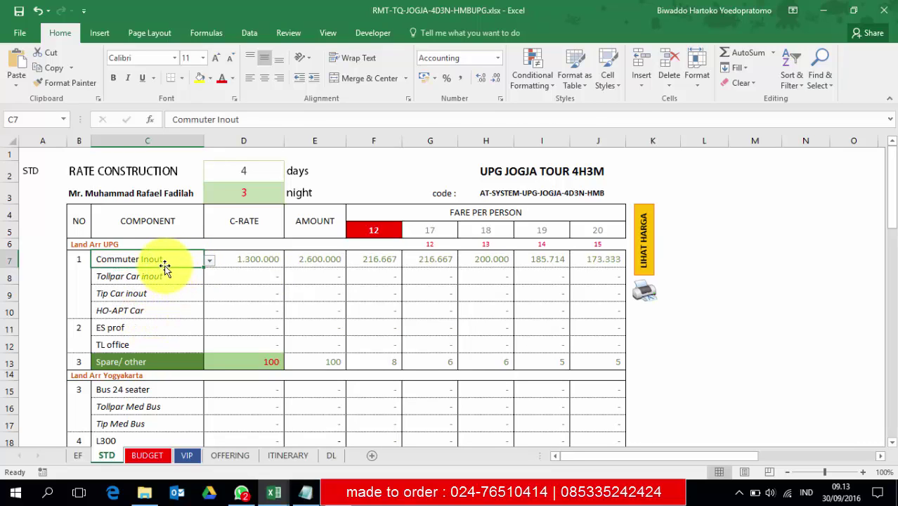
pyautogui.click(243, 260)
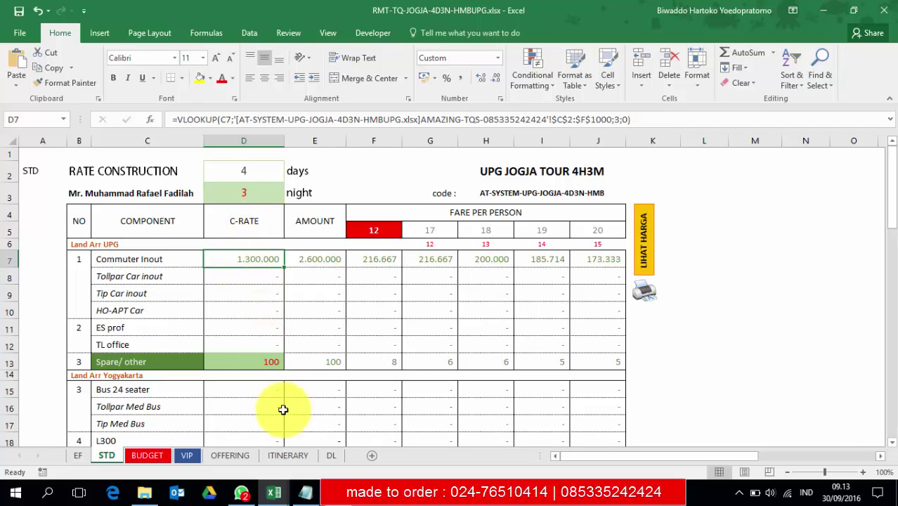
# Switch to the AT-SYSTEM-UPG-JOGJA-4D3N-HMBUPG.xlsx workbook and set the Commuter BUDGET rate in D6 to 1000000
pyautogui.moveTo(279, 496)
pyautogui.click(157, 433)
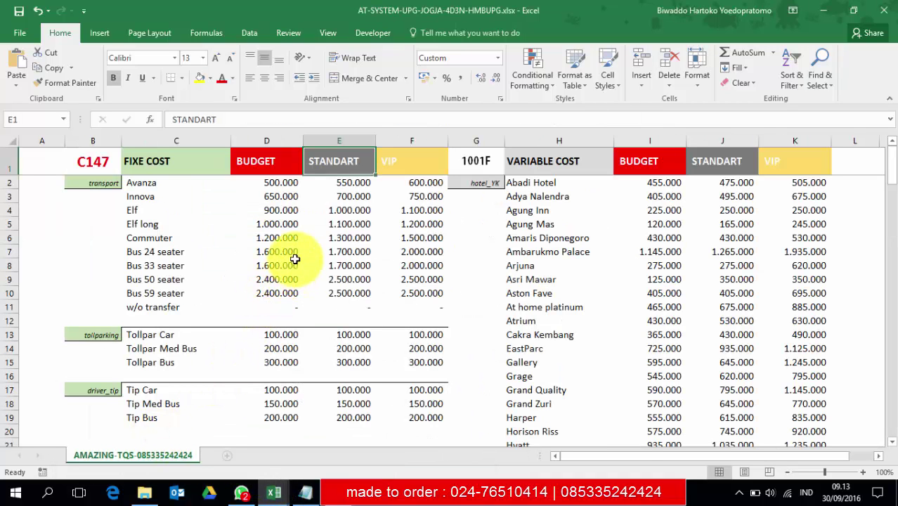
pyautogui.click(157, 238)
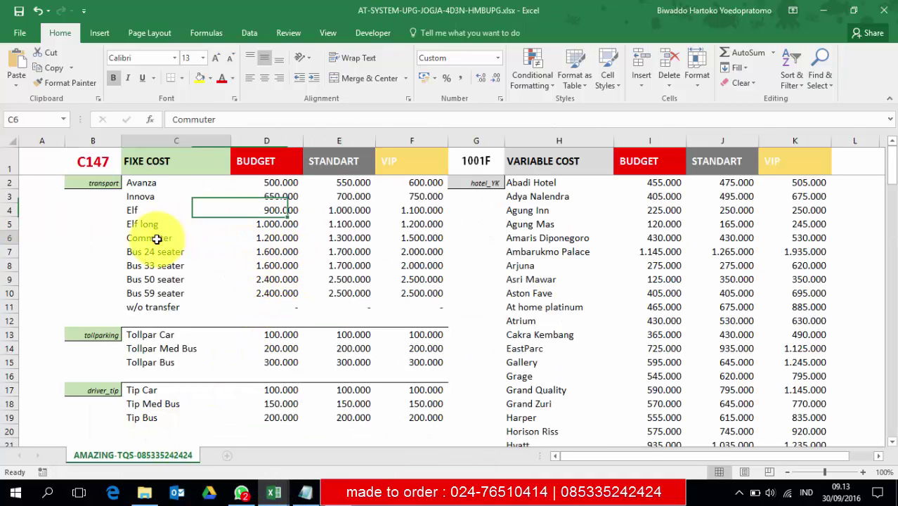
pyautogui.click(349, 239)
pyautogui.click(280, 239)
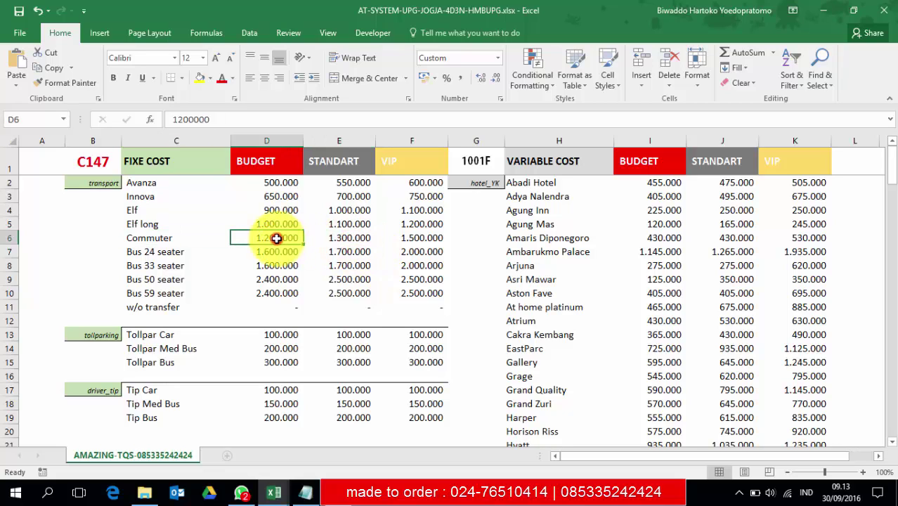
pyautogui.write('1.')
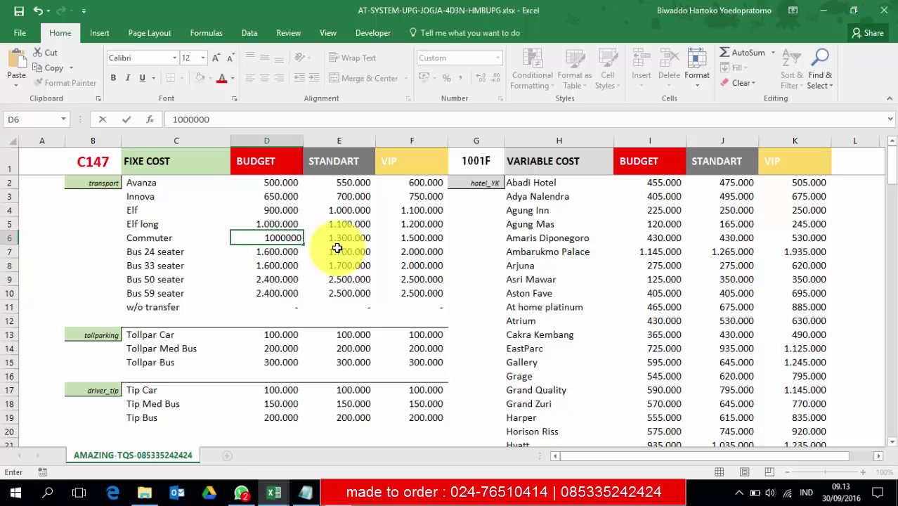
pyautogui.write('000.000')
pyautogui.press('Return')
# Set the Commuter STANDART rate in E6 to 1100000
pyautogui.click(351, 240)
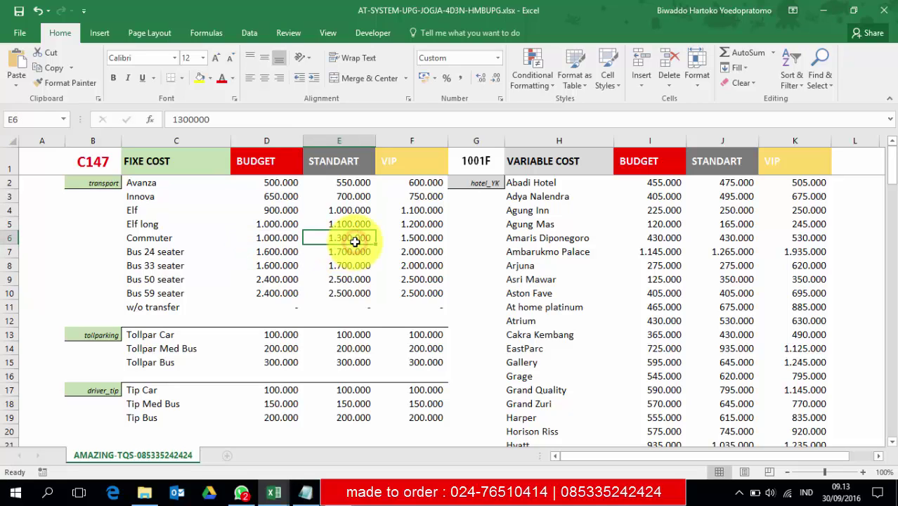
pyautogui.write('11')
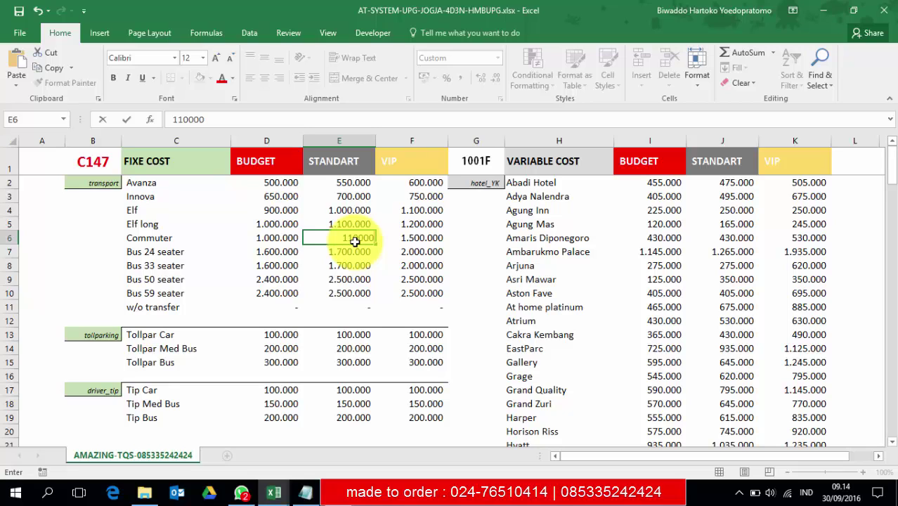
pyautogui.write('00000')
pyautogui.press('Return')
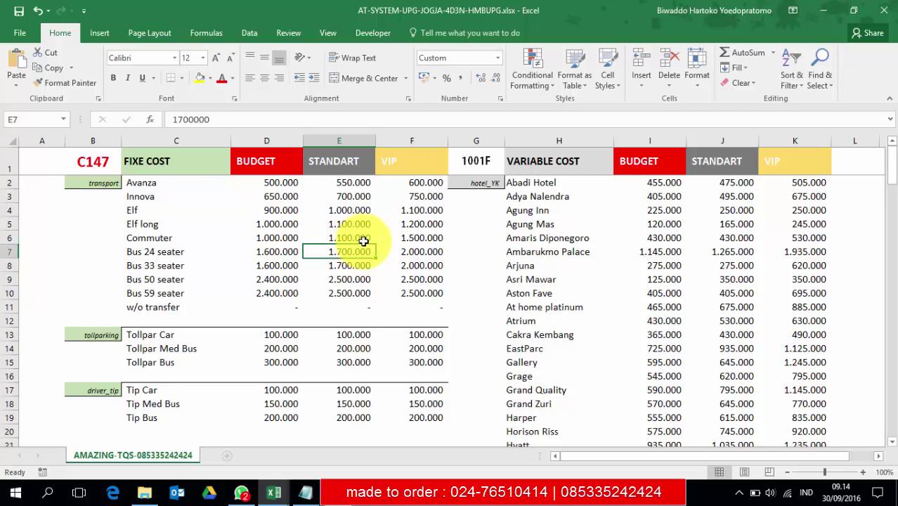
pyautogui.click(356, 239)
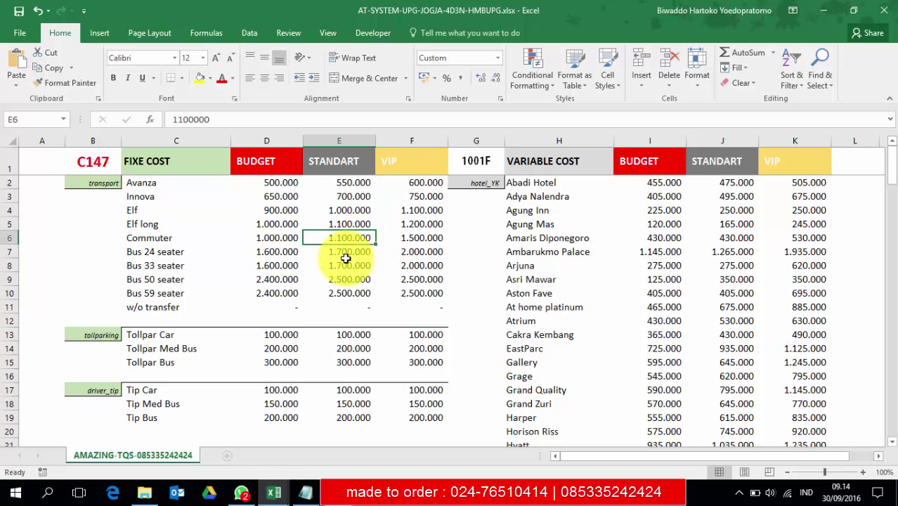
# Set the Commuter Inout rates to 1100000 for BUDGET in D56 and 1200000 for STANDART in E56
pyautogui.scroll(-12, 345, 259)
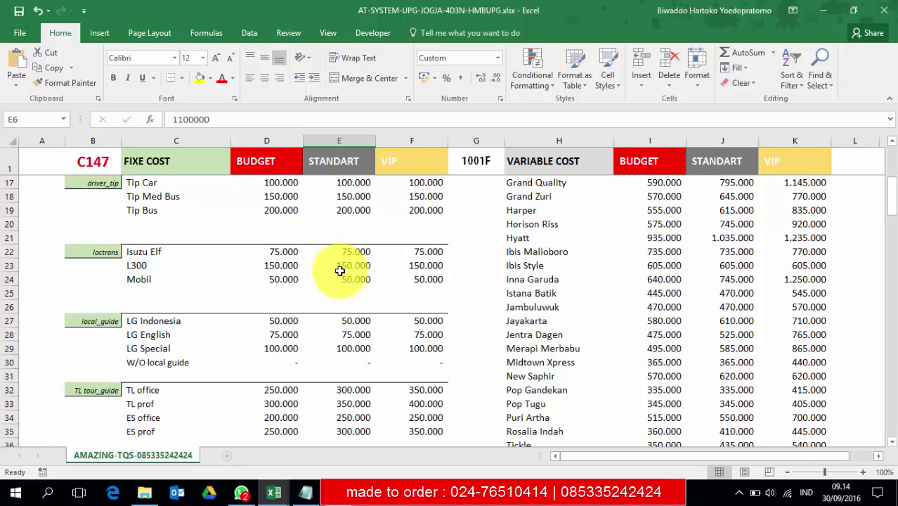
pyautogui.scroll(-3, 334, 284)
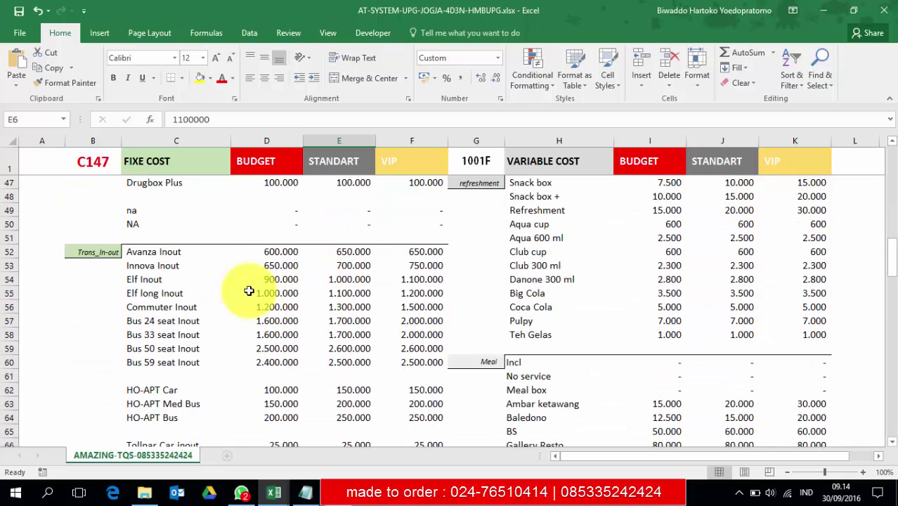
pyautogui.click(163, 307)
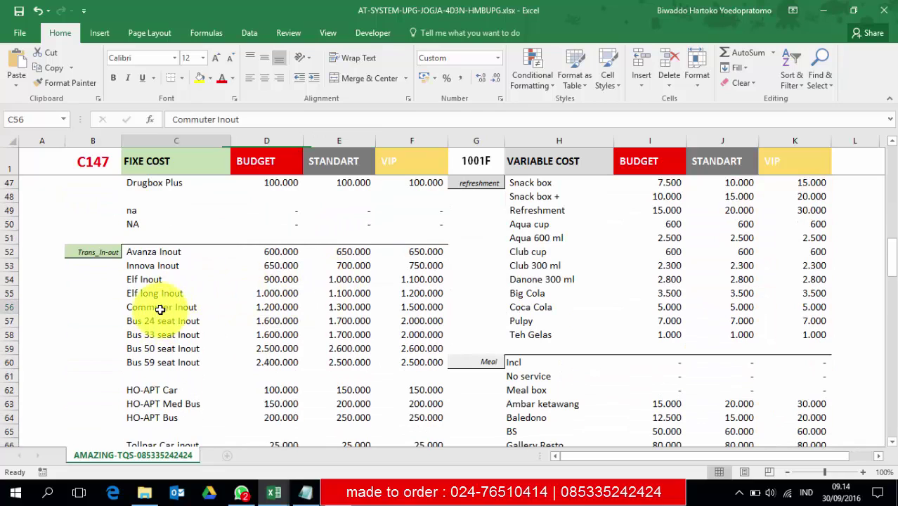
pyautogui.click(276, 307)
pyautogui.write('1100000')
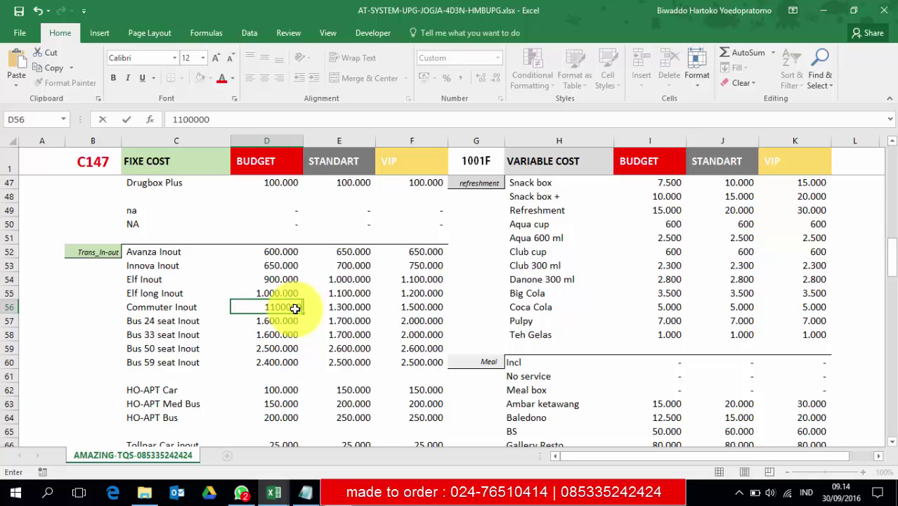
pyautogui.click(337, 307)
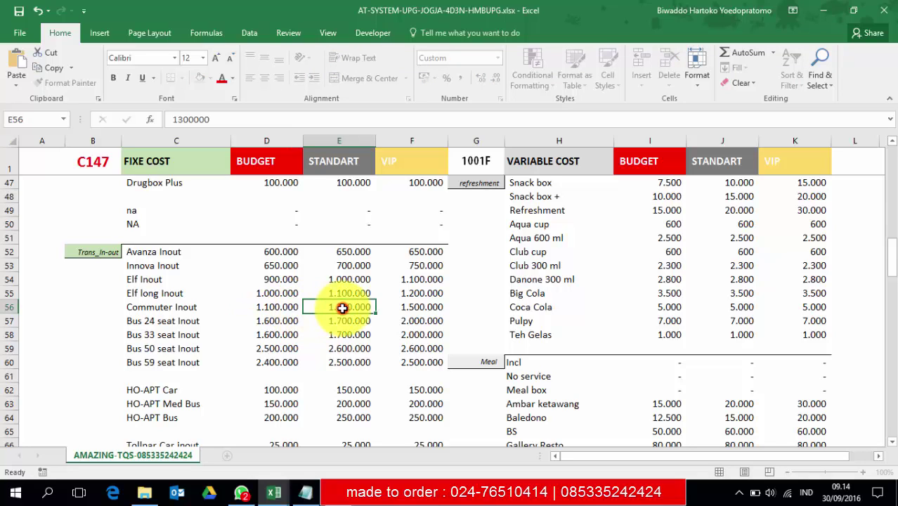
pyautogui.write('12')
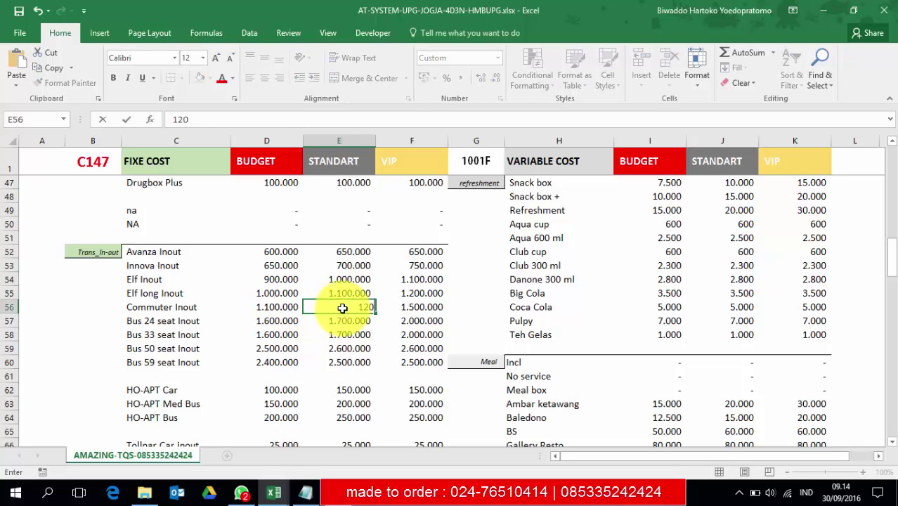
pyautogui.press('Return')
pyautogui.click(422, 307)
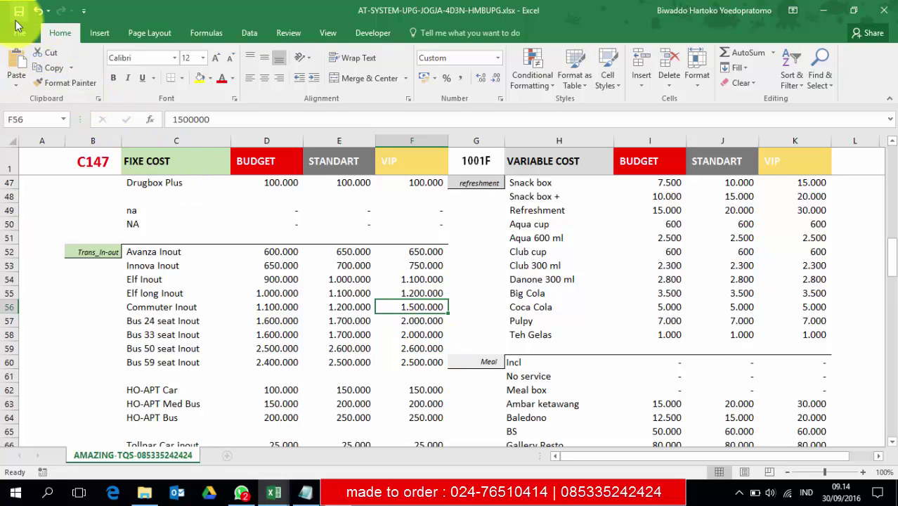
# Switch to the RMT-TQ-JOGJA-4D3N-HMBUPG.xlsx workbook and check the C-RATE of Commuter Inout in D7
pyautogui.click(276, 495)
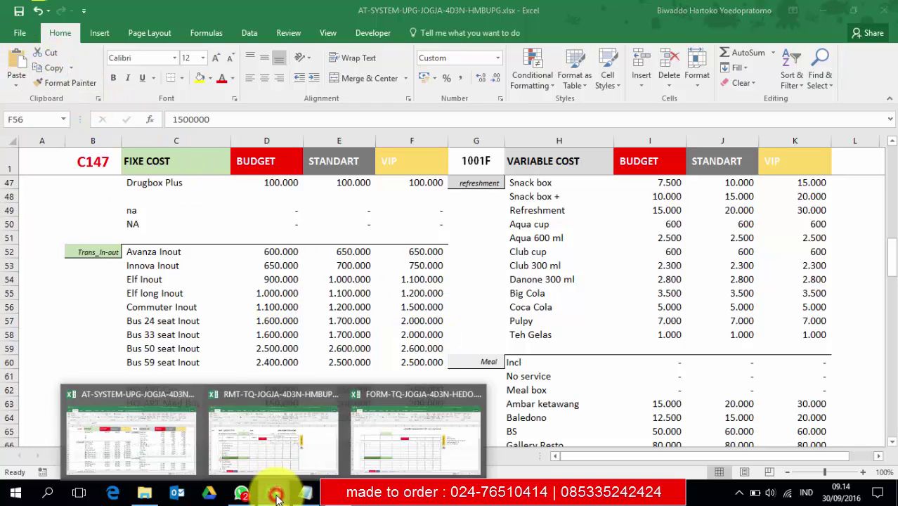
pyautogui.click(239, 420)
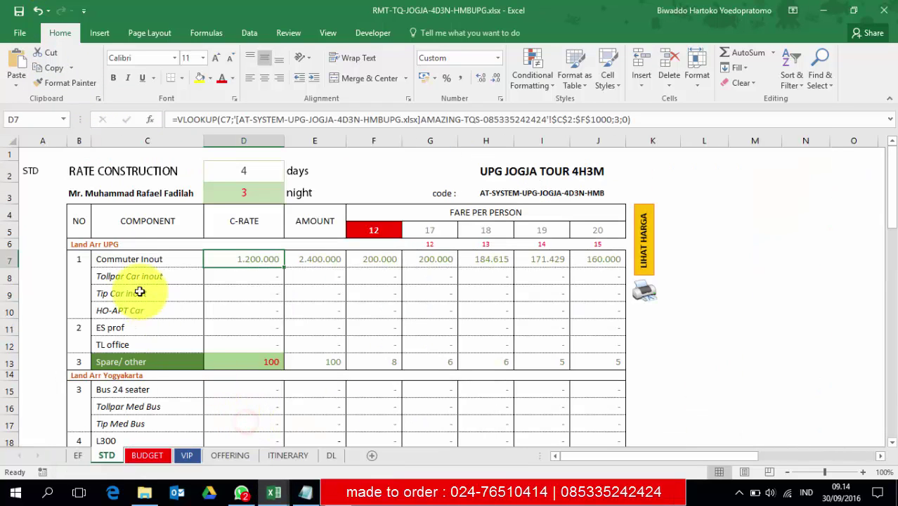
pyautogui.click(130, 260)
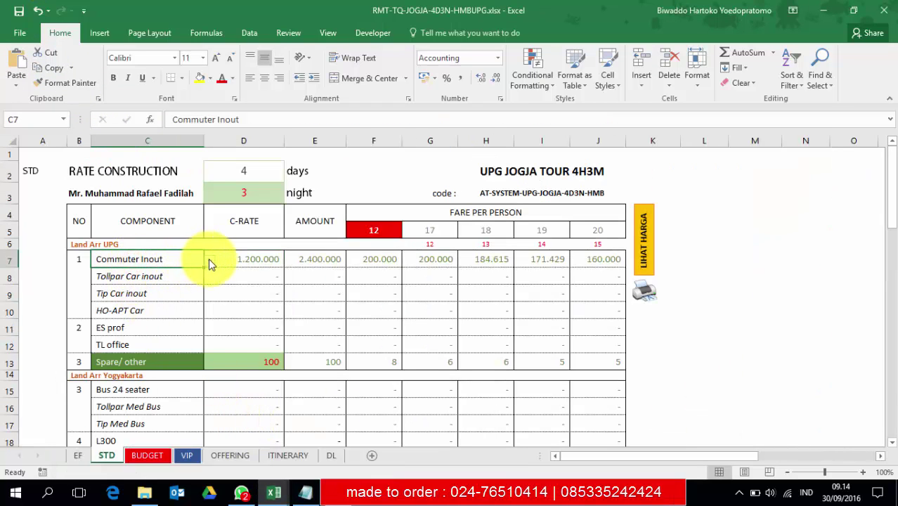
pyautogui.click(255, 262)
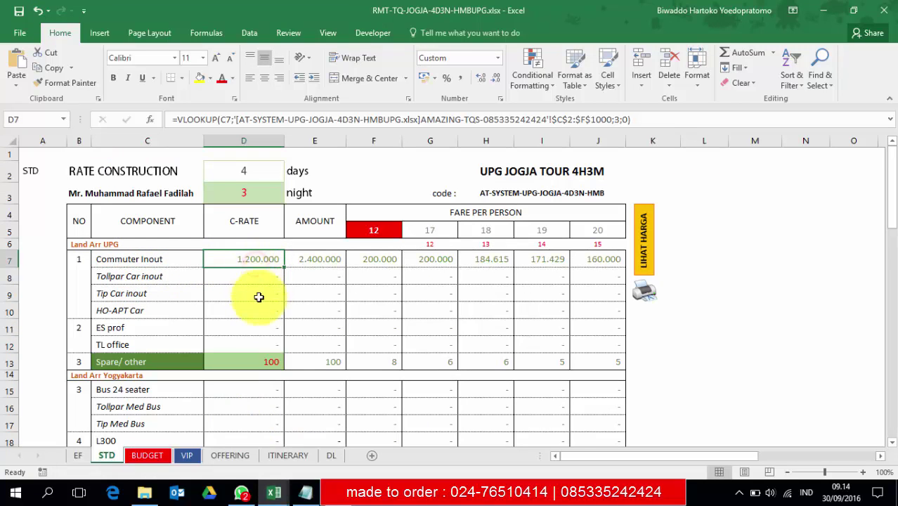
pyautogui.click(139, 262)
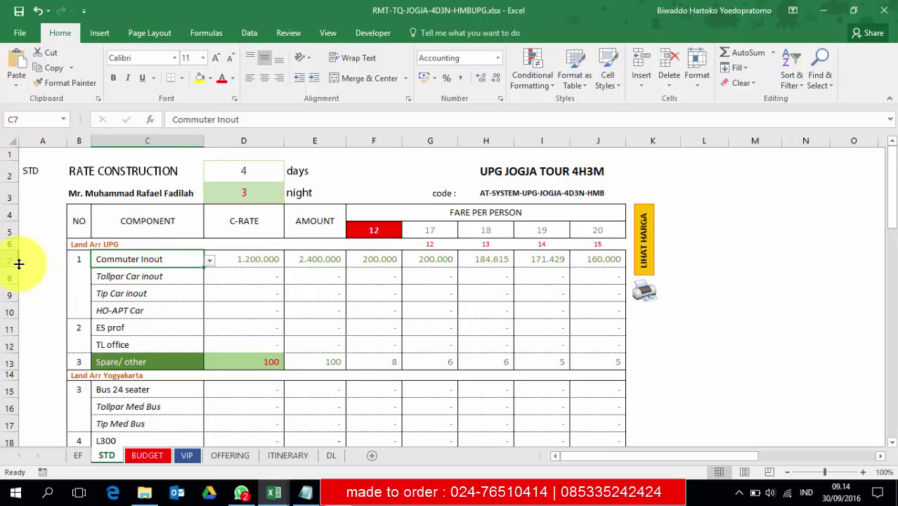
# Switch to the AT-SYSTEM-UPG-JOGJA-4D3N-HMBUPG.xlsx workbook and set the Commuter Inout STANDART rate in E56 to 1250000
pyautogui.moveTo(276, 497)
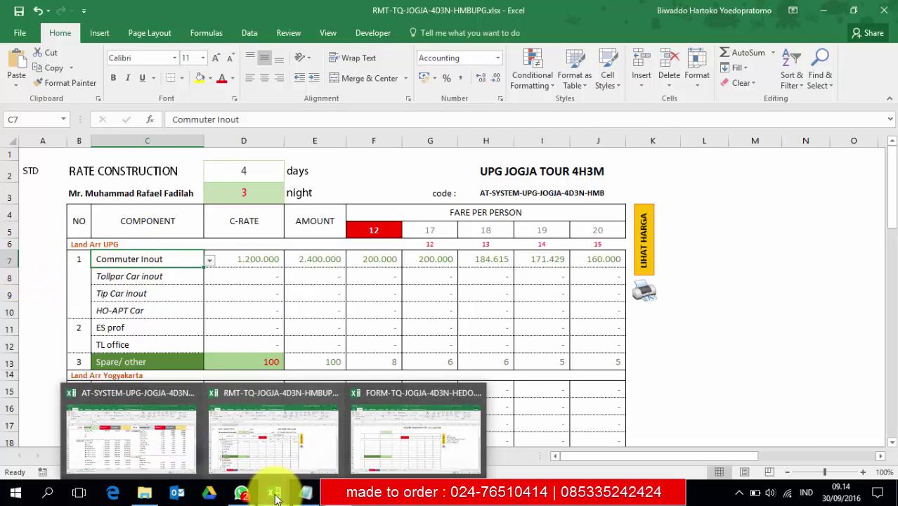
pyautogui.click(136, 443)
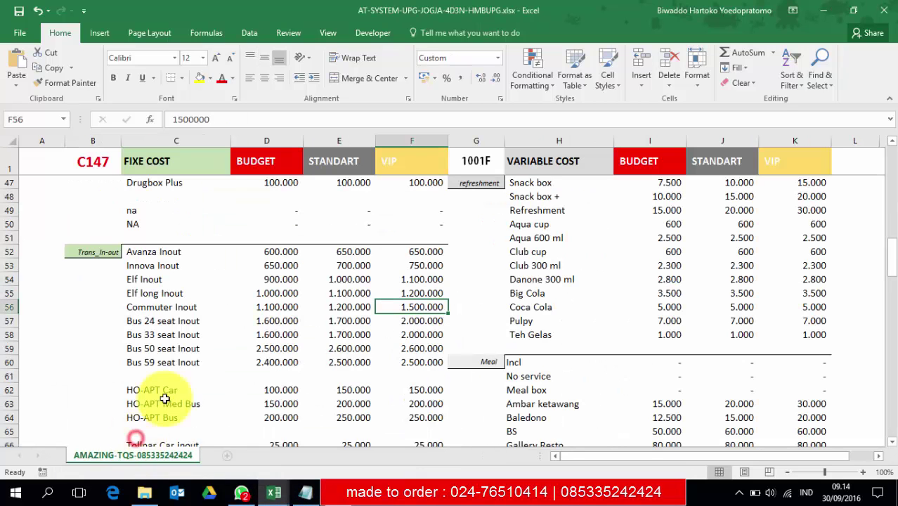
pyautogui.click(164, 308)
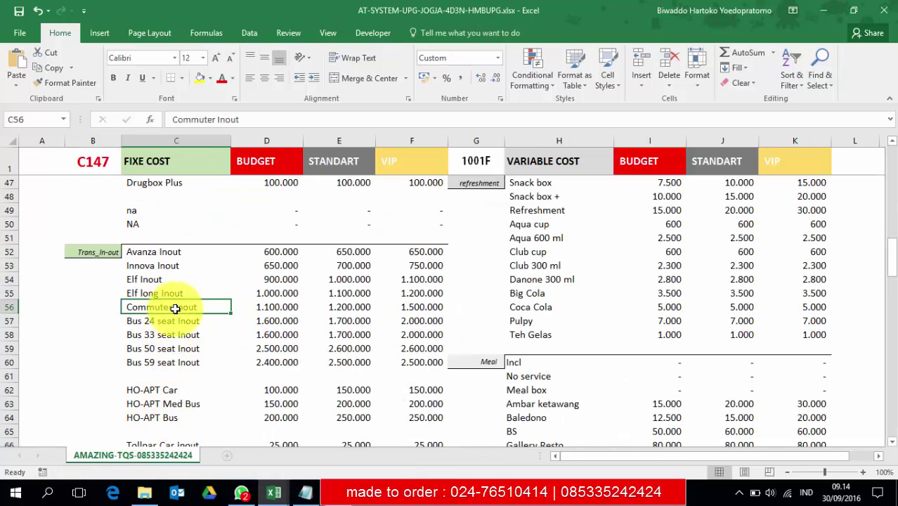
pyautogui.click(350, 310)
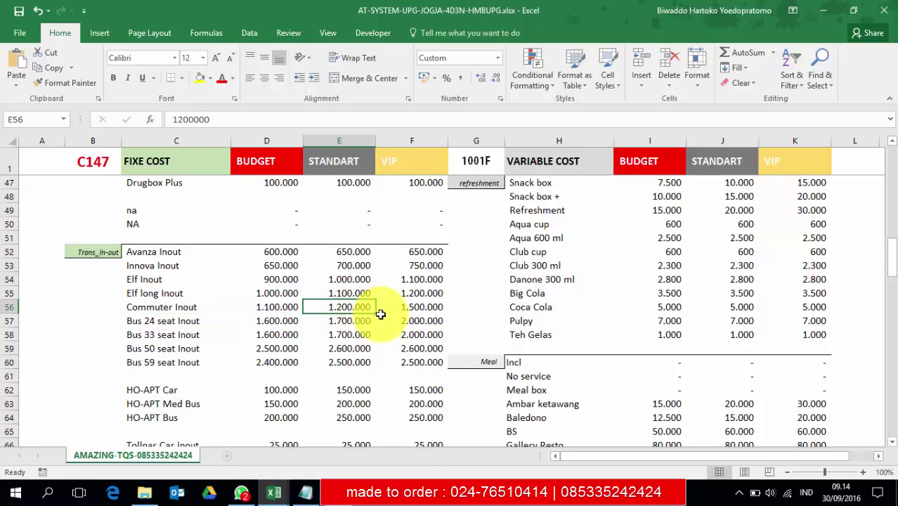
pyautogui.write('1.')
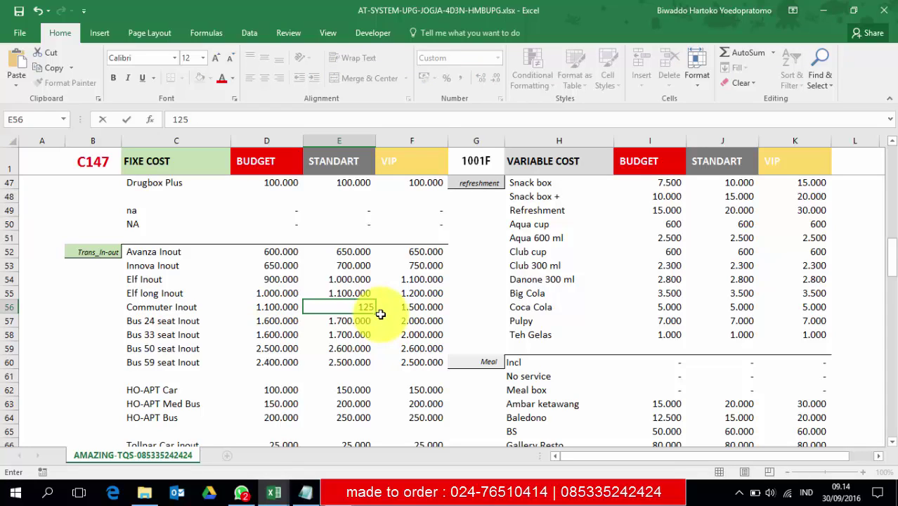
pyautogui.write('250.000')
pyautogui.press('Return')
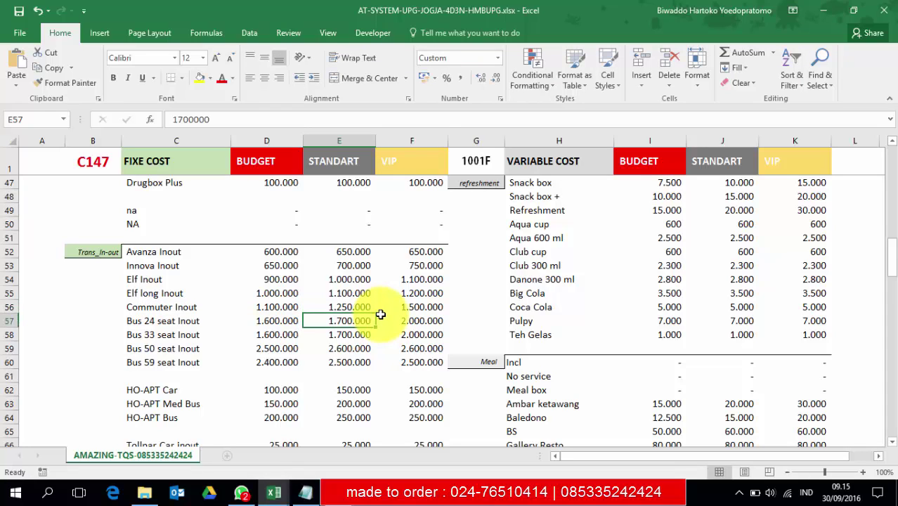
# Return to the RMT-TQ-JOGJA-4D3N-HMBUPG.xlsx workbook and check the updated C-RATE in D7
pyautogui.click(280, 496)
pyautogui.click(267, 434)
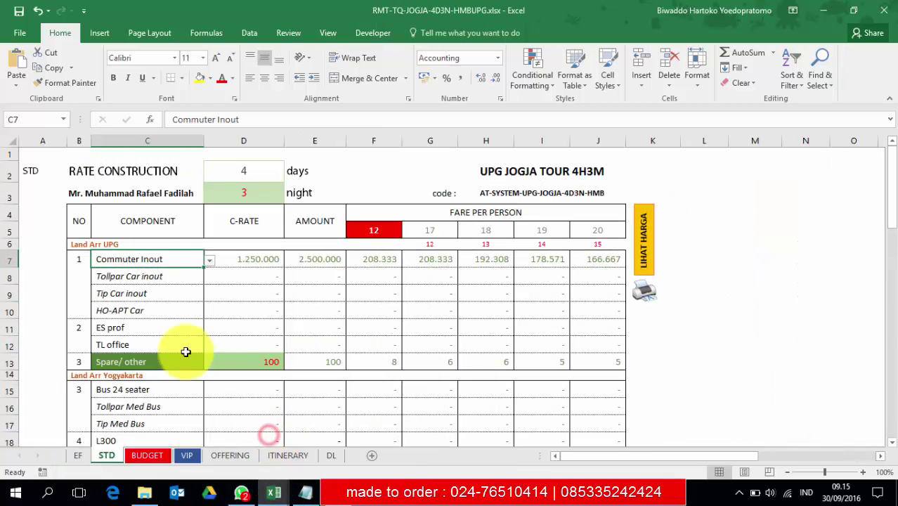
pyautogui.click(253, 260)
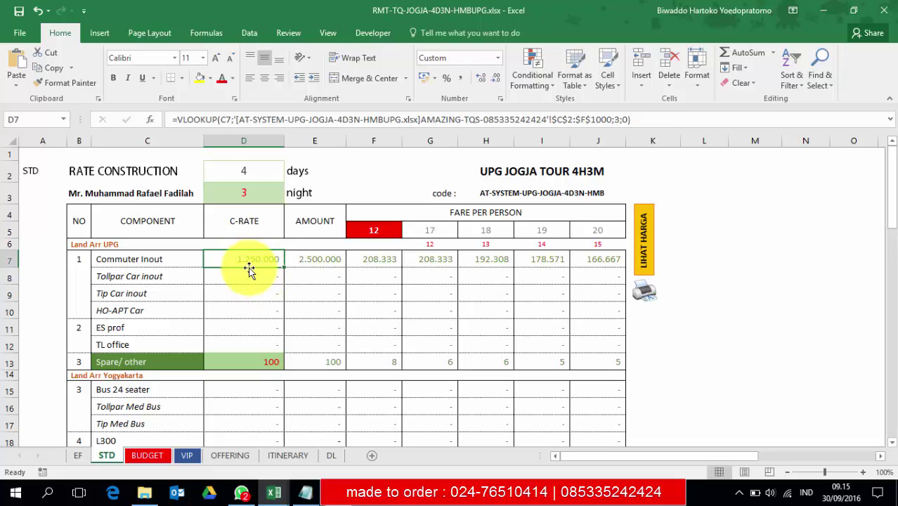
# Choose w/o transfer as the first Land Arr UPG component in C7 and check its C-RATE in D7
pyautogui.click(159, 258)
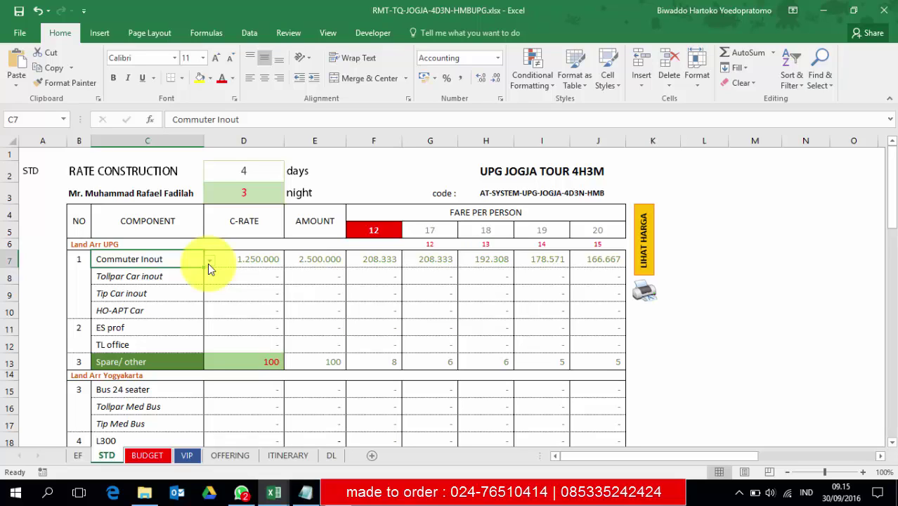
pyautogui.click(208, 261)
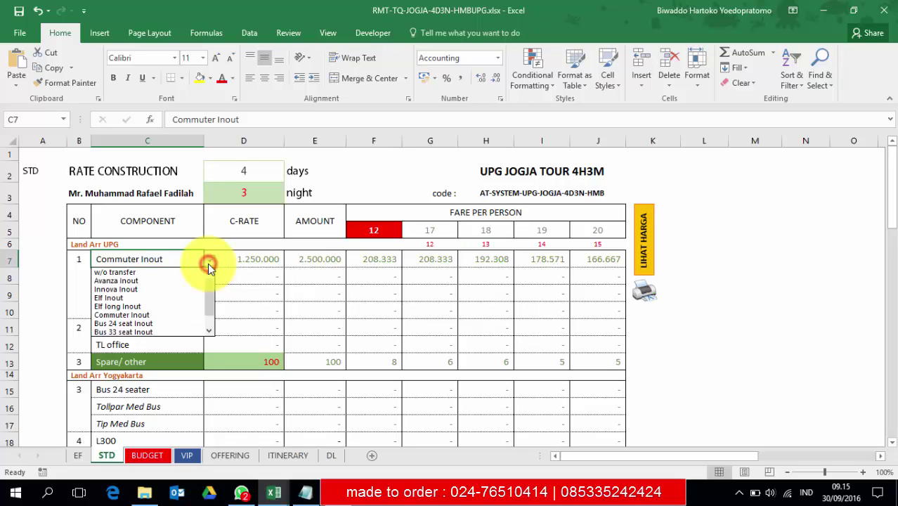
pyautogui.click(125, 272)
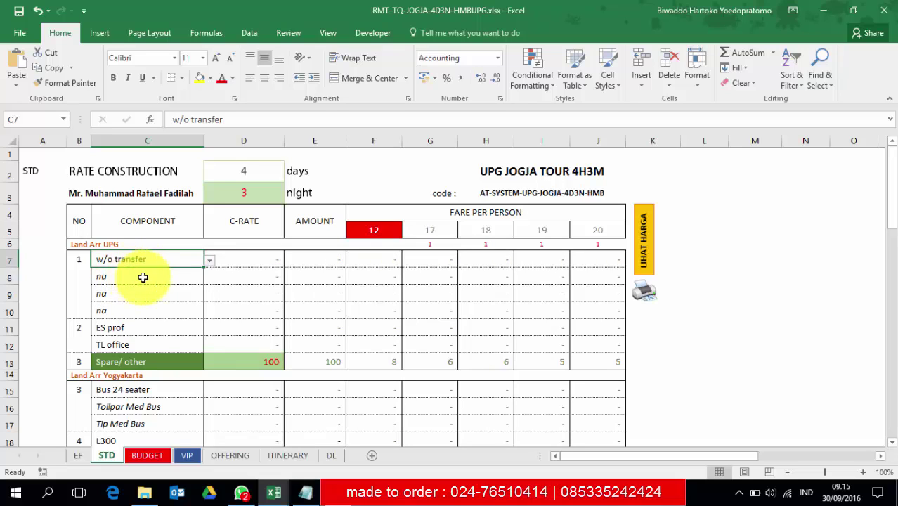
pyautogui.click(251, 259)
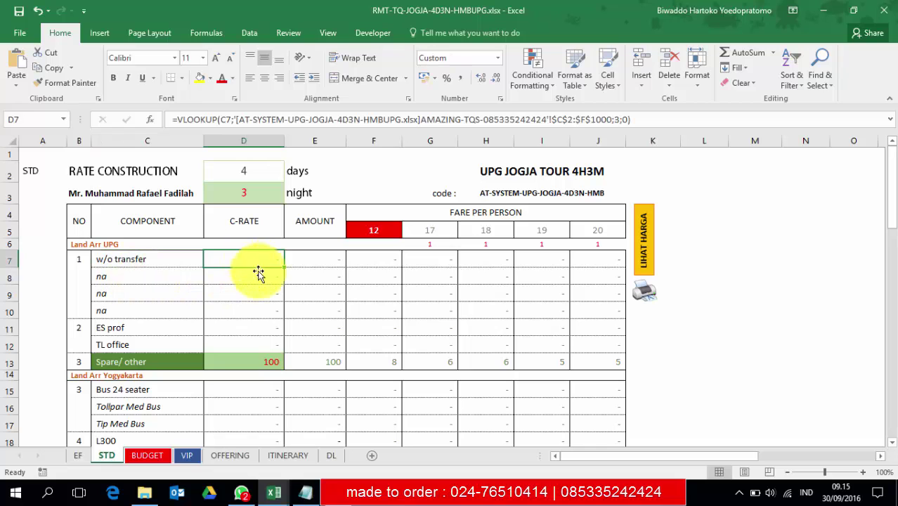
# In the AT-SYSTEM-UPG-JOGJA-4D3N-HMBUPG.xlsx workbook, review the w/o transfer rates in row 11 and set the STANDART rate in E11 to 5
pyautogui.click(279, 496)
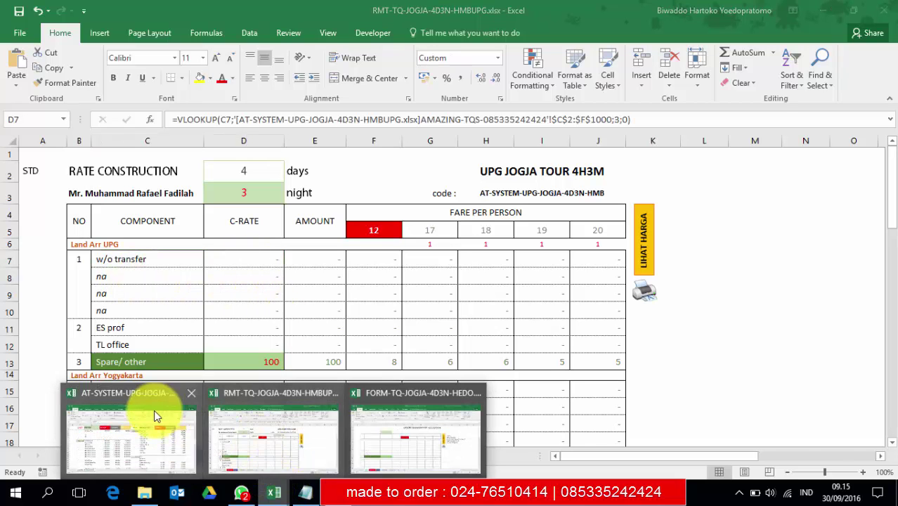
pyautogui.click(154, 410)
pyautogui.scroll(10, 156, 389)
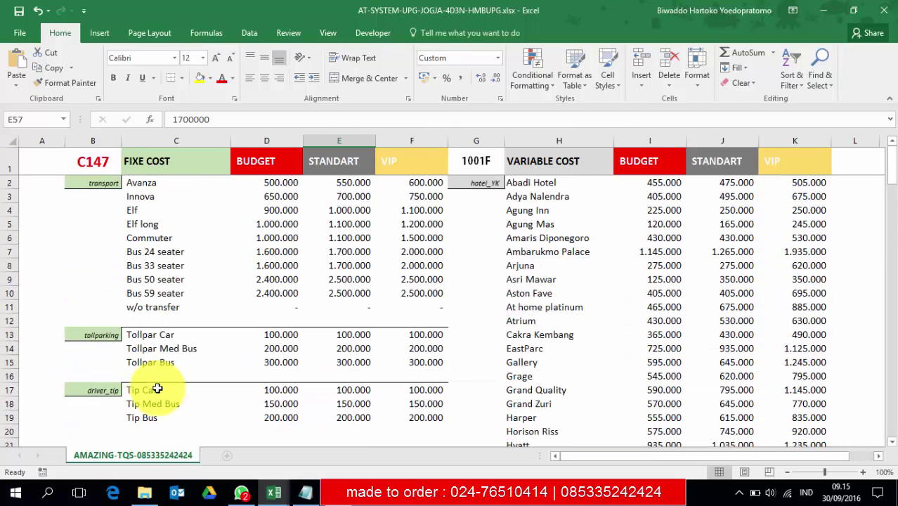
pyautogui.click(160, 310)
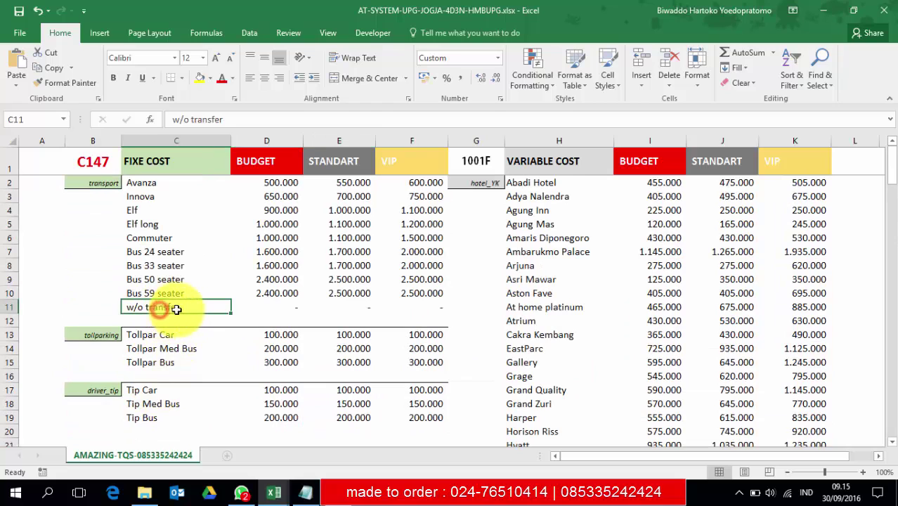
pyautogui.click(282, 307)
pyautogui.click(357, 311)
pyautogui.click(436, 309)
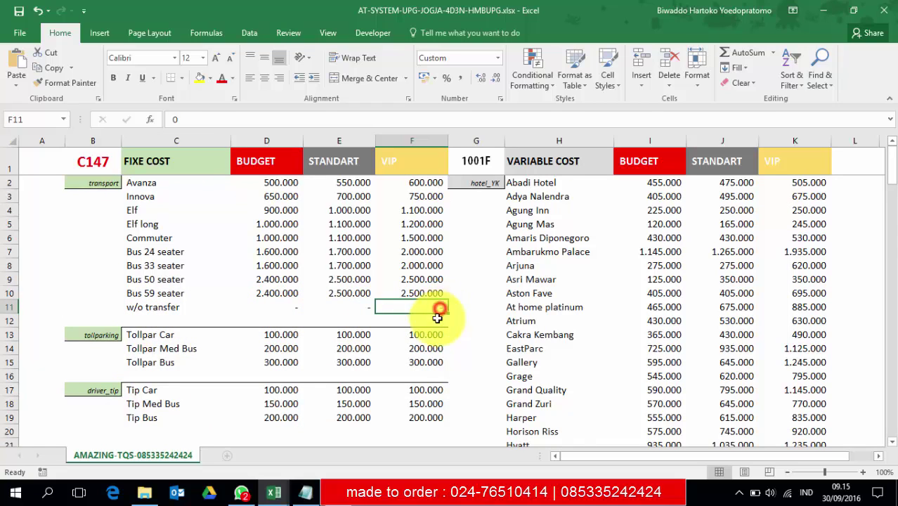
pyautogui.click(352, 308)
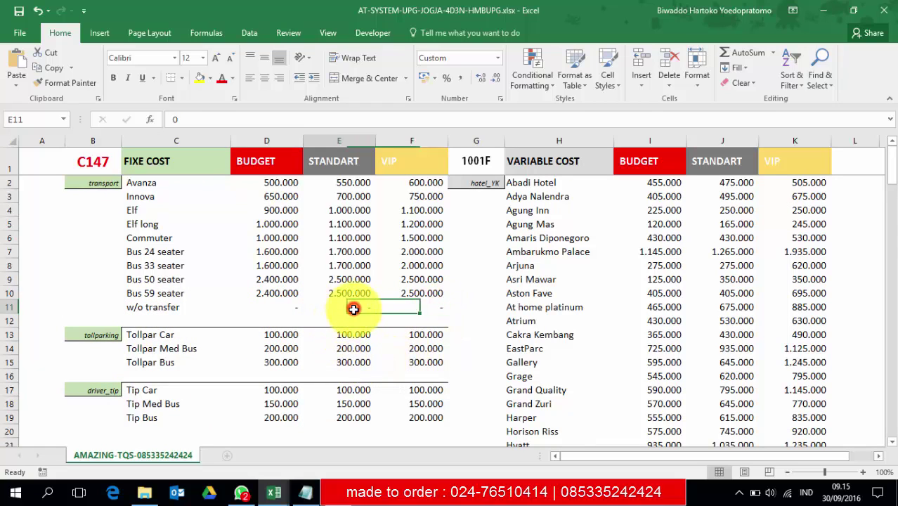
pyautogui.write('5')
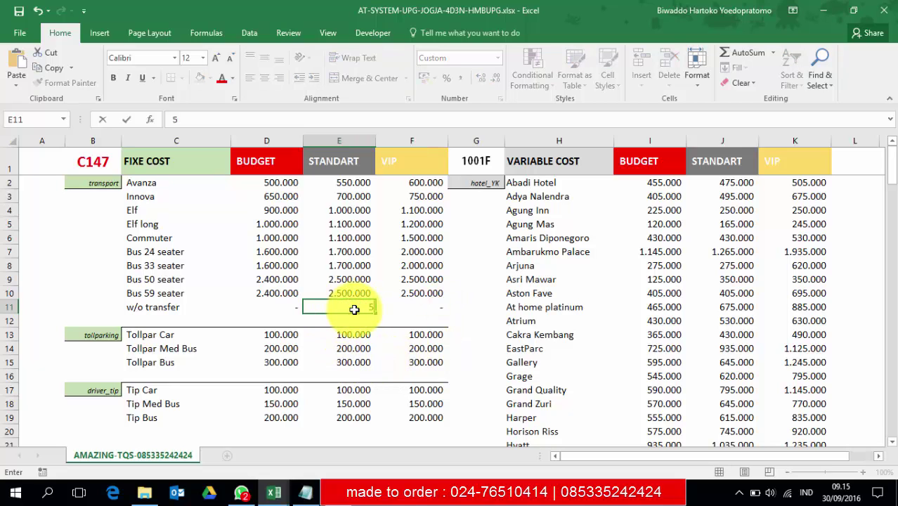
pyautogui.click(364, 351)
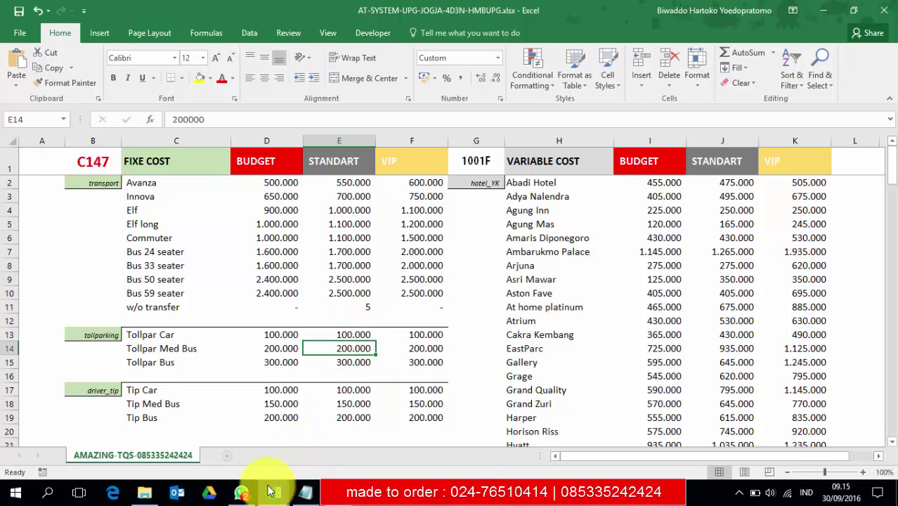
# Go back to the RMT-TQ-JOGJA-4D3N-HMBUPG.xlsx workbook and check the w/o transfer C-RATE in D7
pyautogui.moveTo(273, 492)
pyautogui.click(313, 430)
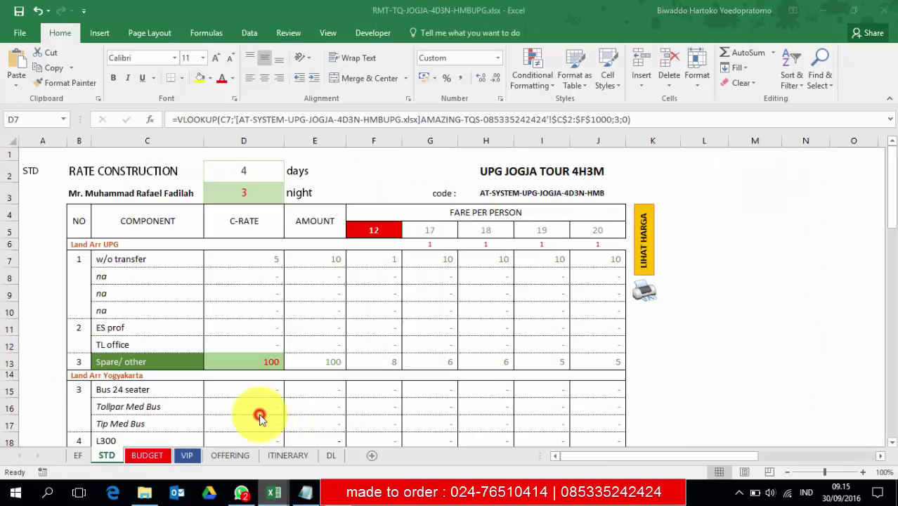
pyautogui.click(253, 257)
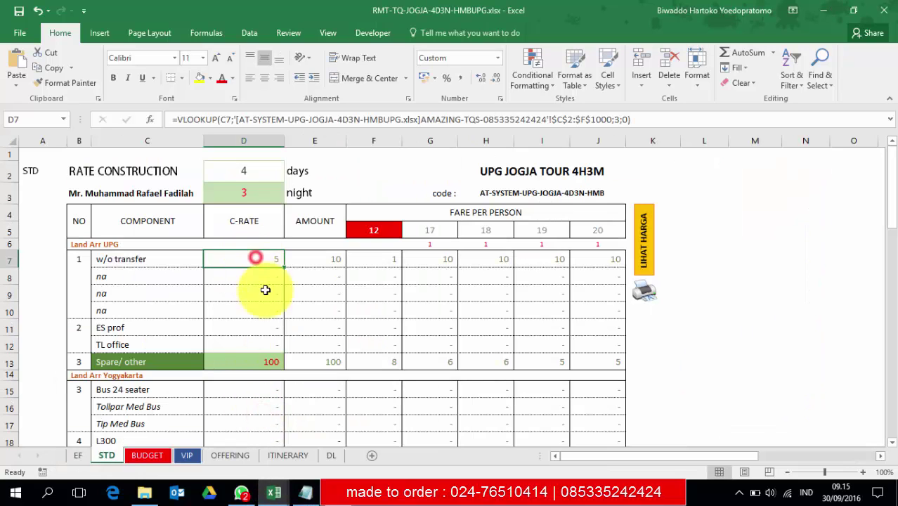
# In the AT-SYSTEM-UPG-JOGJA-4D3N-HMBUPG.xlsx workbook, set the w/o transfer STANDART rate in E11 to 0 and save the file
pyautogui.click(281, 494)
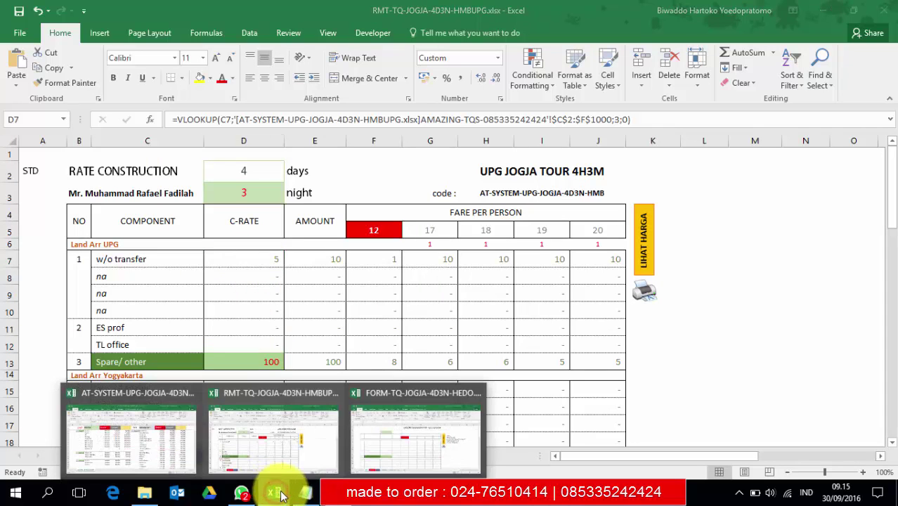
pyautogui.click(151, 418)
pyautogui.click(362, 308)
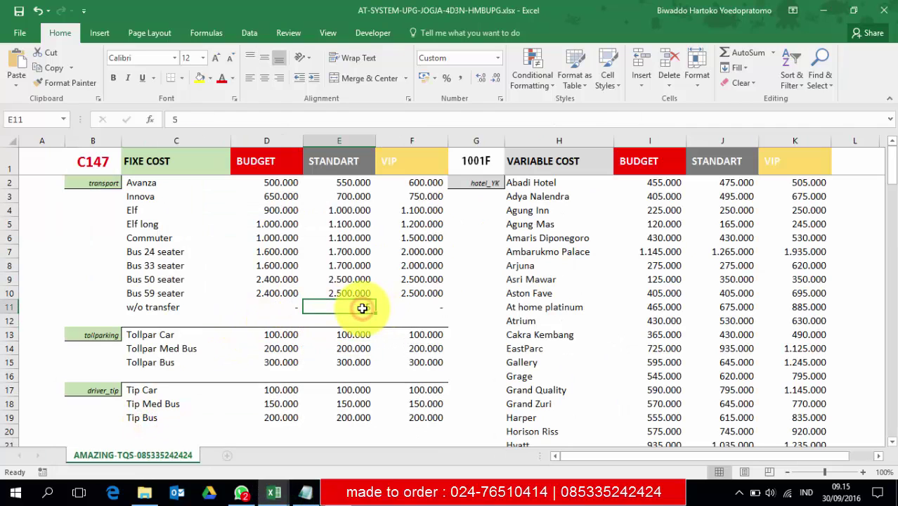
pyautogui.write('0')
pyautogui.press('Return')
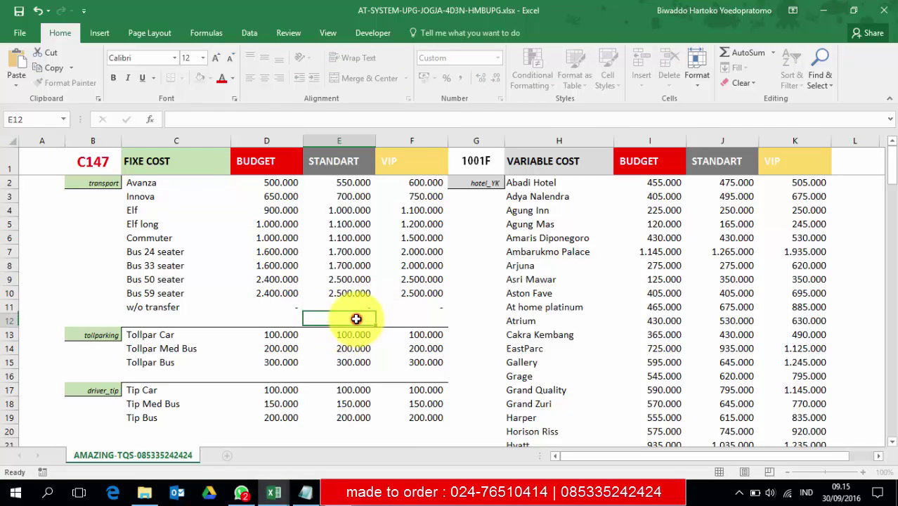
pyautogui.click(34, 177)
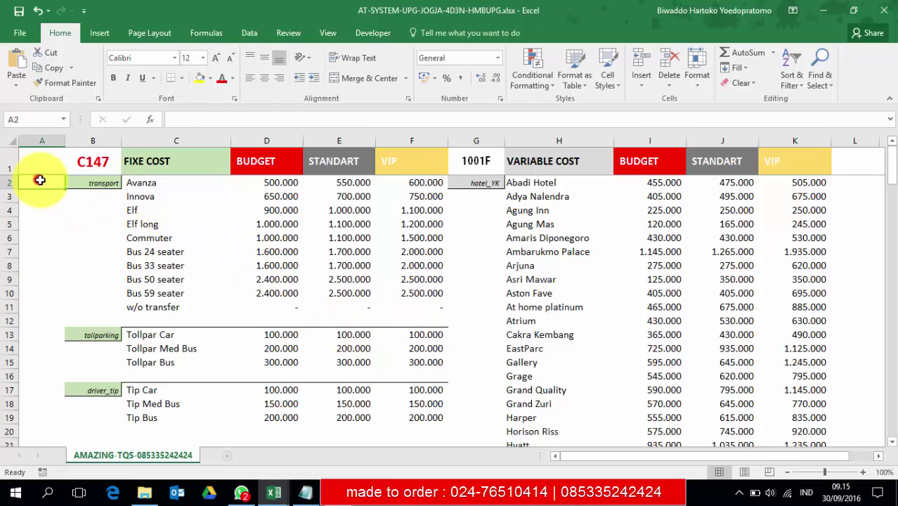
pyautogui.click(19, 11)
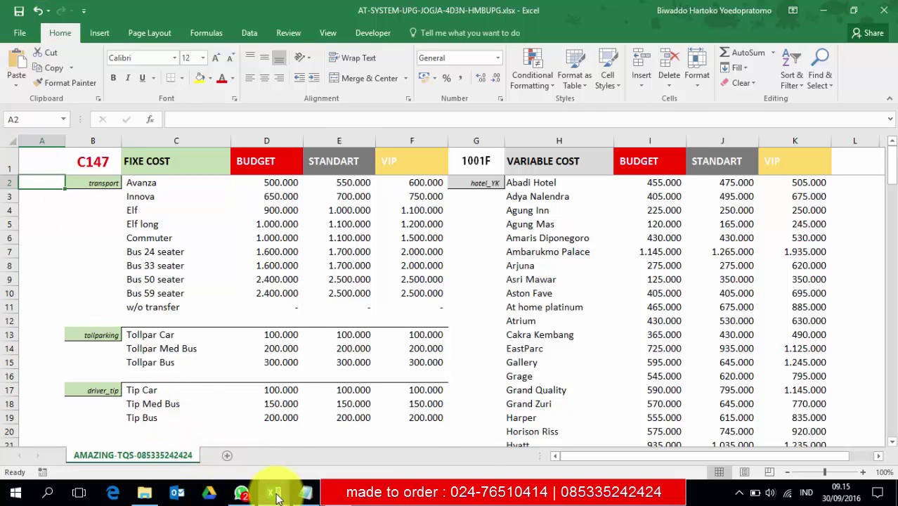
# Return to the RMT-TQ-JOGJA-4D3N-HMBUPG.xlsx workbook and choose Bus 24 seat Inout as the first Land Arr UPG component in C7
pyautogui.moveTo(276, 496)
pyautogui.click(262, 455)
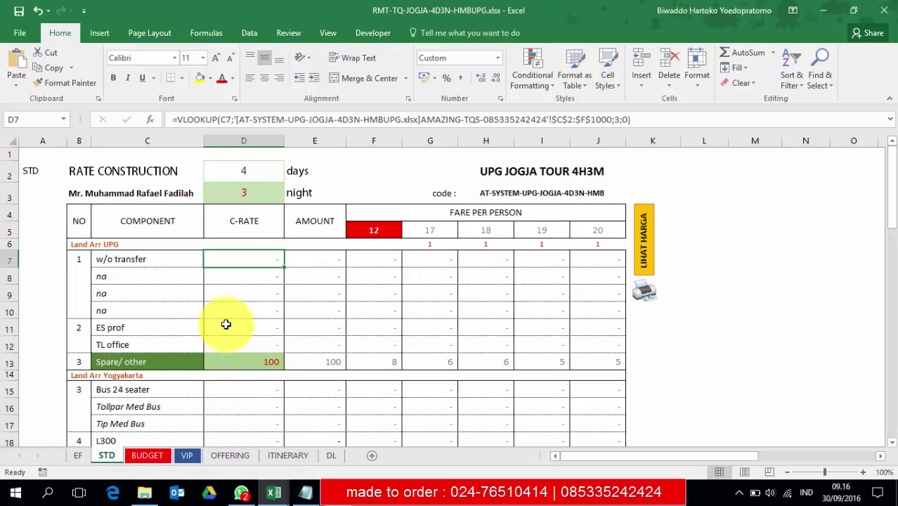
pyautogui.click(134, 277)
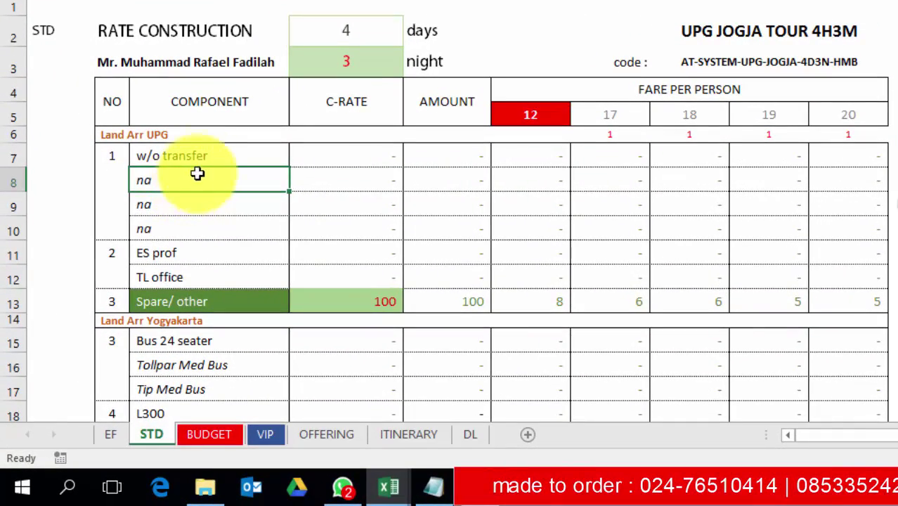
pyautogui.click(185, 186)
pyautogui.click(273, 189)
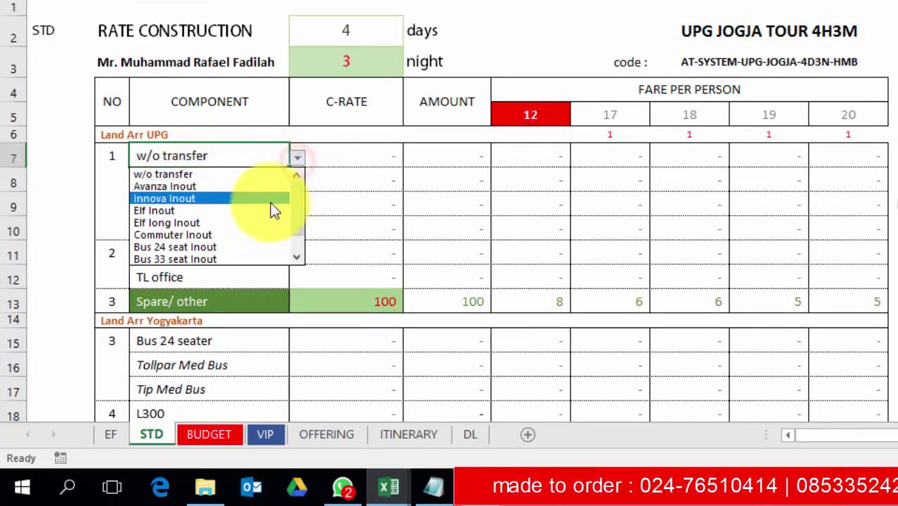
pyautogui.scroll(-1, 290, 240)
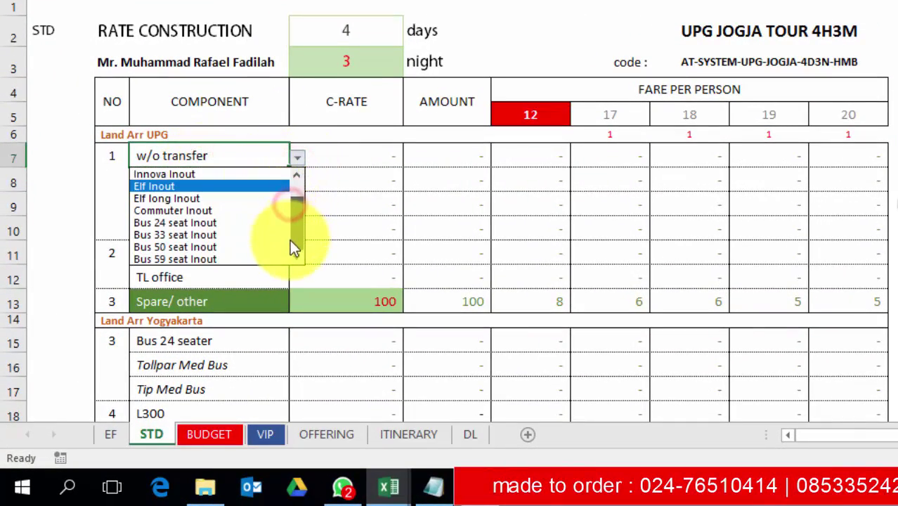
pyautogui.click(194, 222)
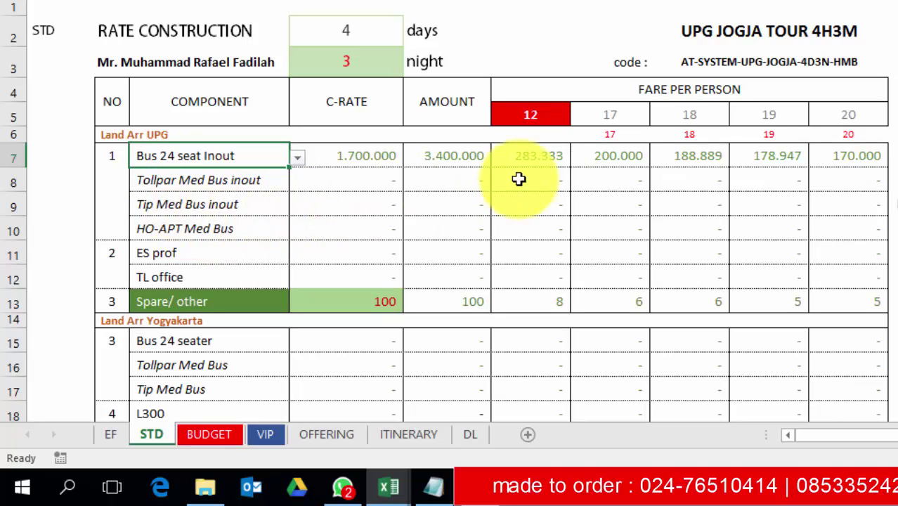
# Review the pax divisors in row 6 under FARE PER PERSON, from G6 to J6
pyautogui.press('Right')
pyautogui.click(609, 137)
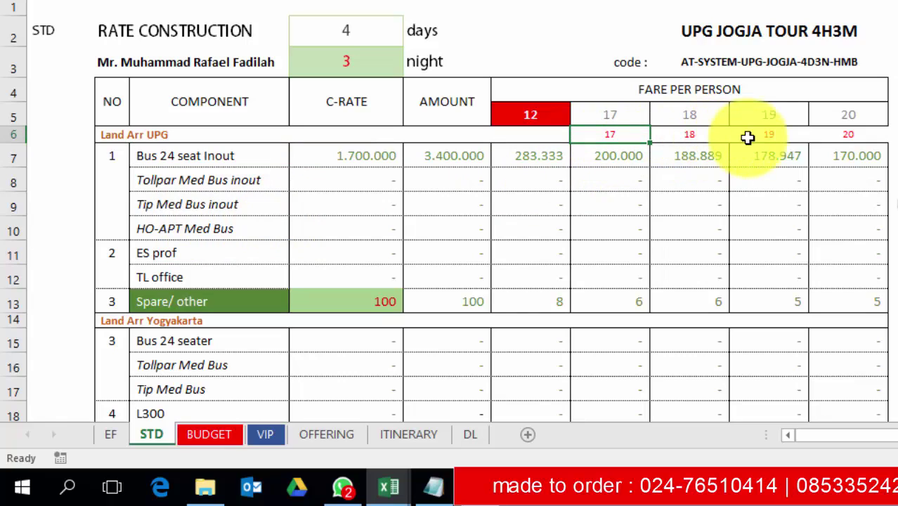
pyautogui.click(850, 137)
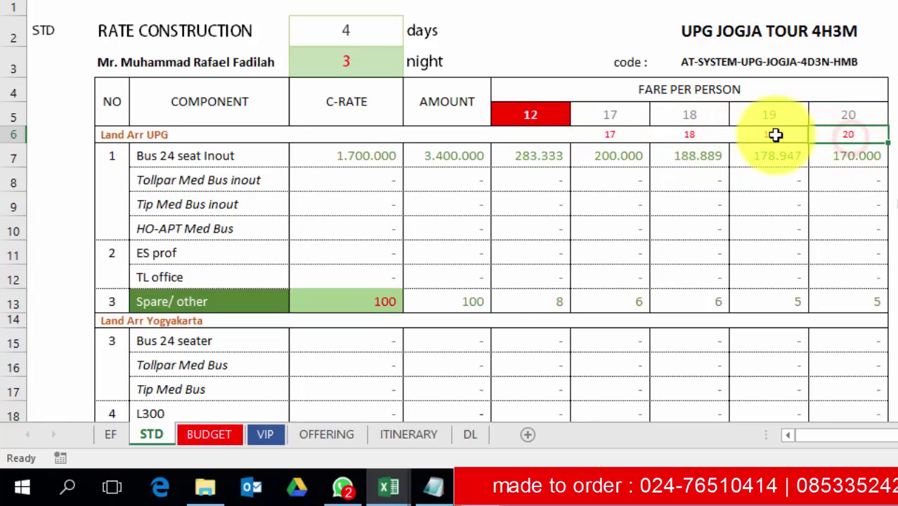
pyautogui.click(607, 133)
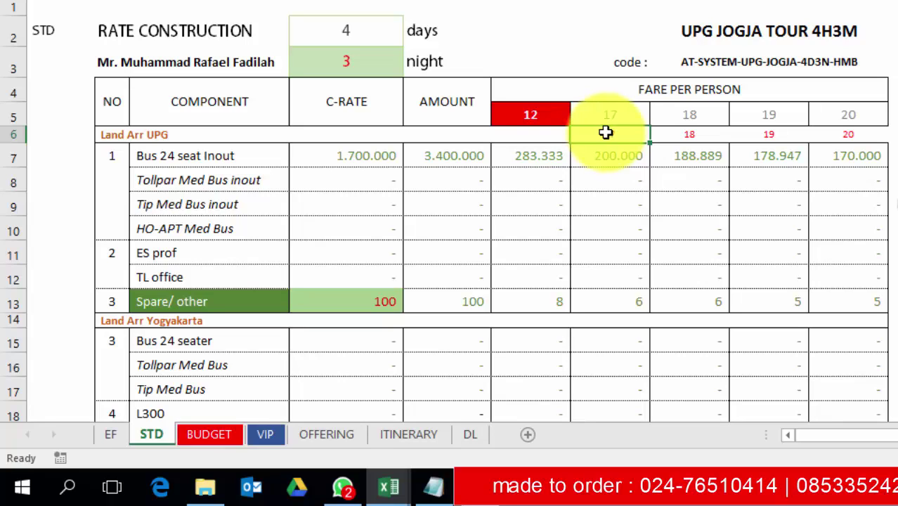
# Set the custom pax in F5 to 22 and check the per-person bus fare in F7
pyautogui.click(534, 116)
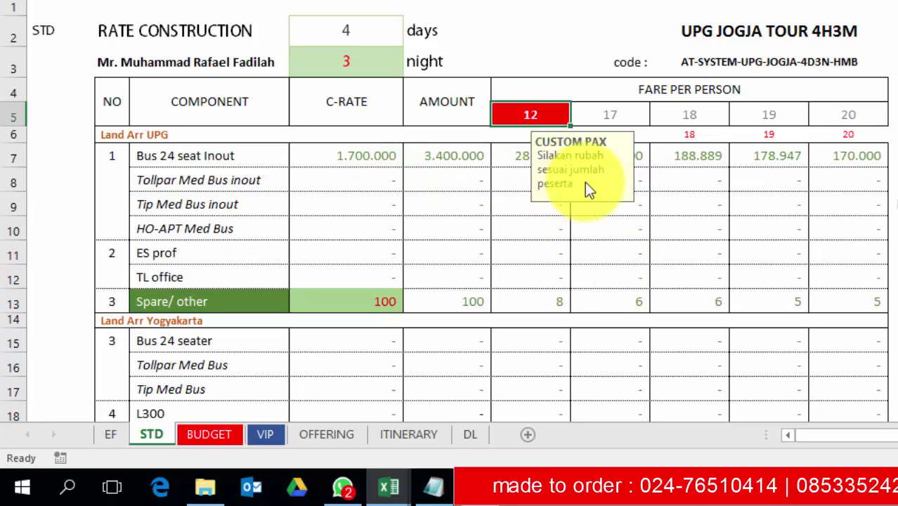
pyautogui.click(513, 203)
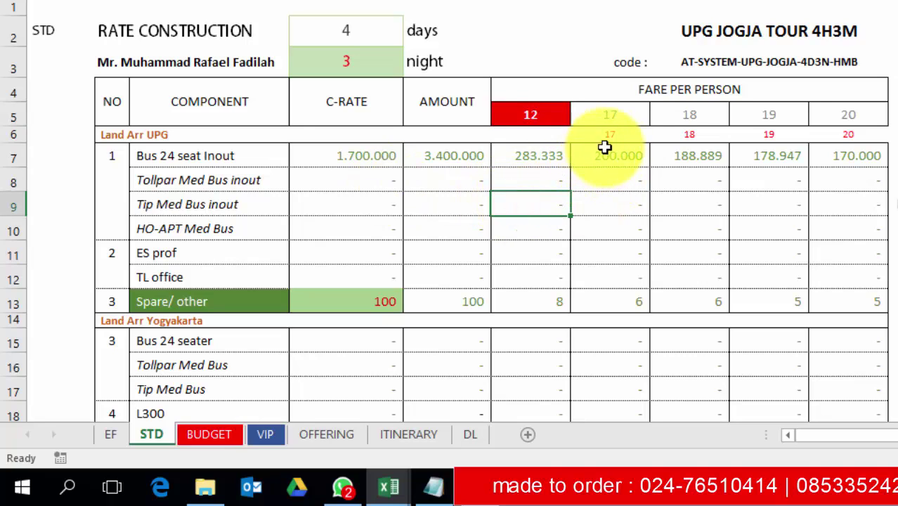
pyautogui.click(533, 115)
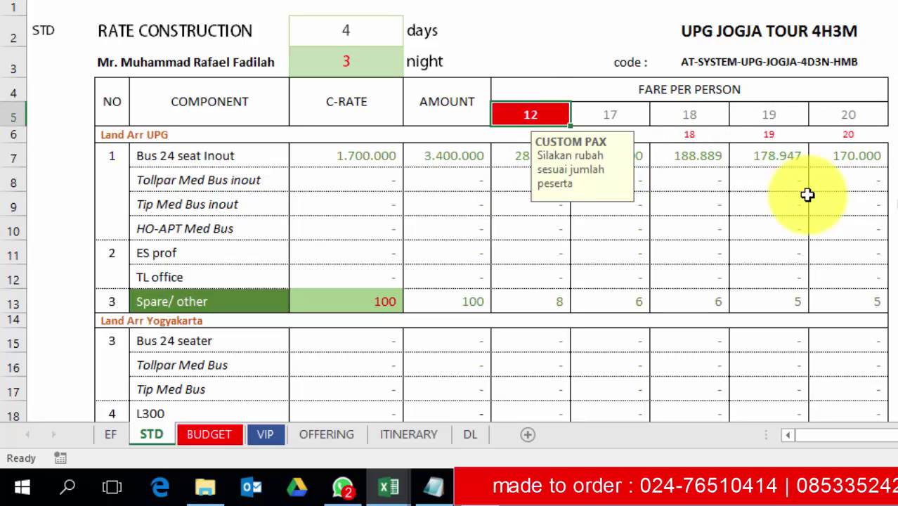
pyautogui.write('22')
pyautogui.press('Return')
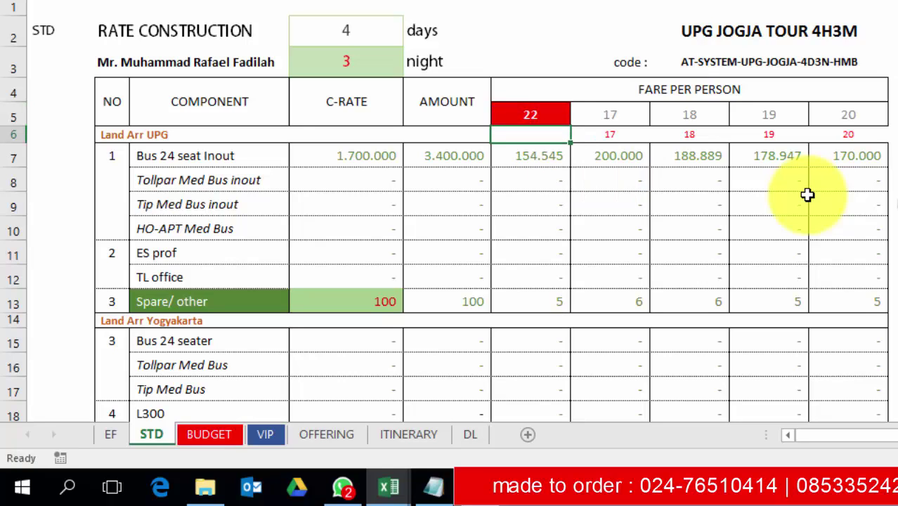
pyautogui.click(557, 155)
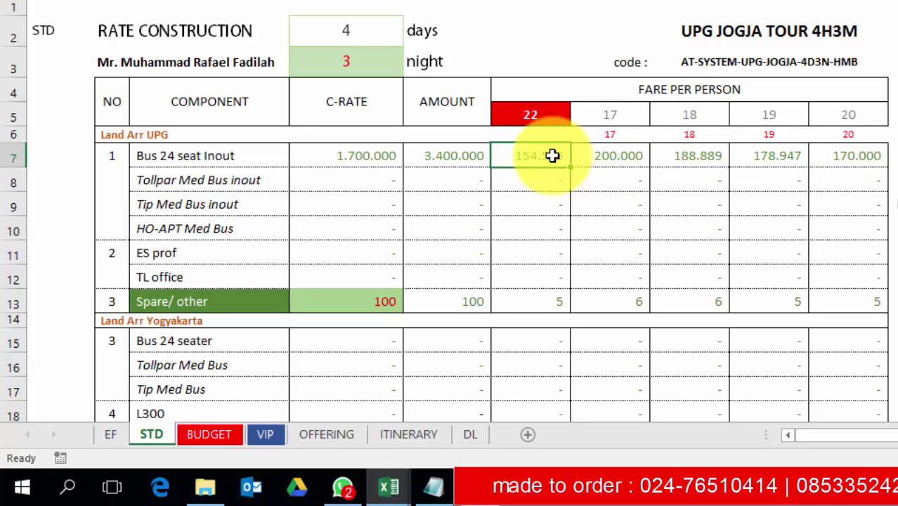
# Check the C-RATE cells D8:D10 and examine the nested IF formula behind the dependent component names in C8:C10
pyautogui.click(366, 185)
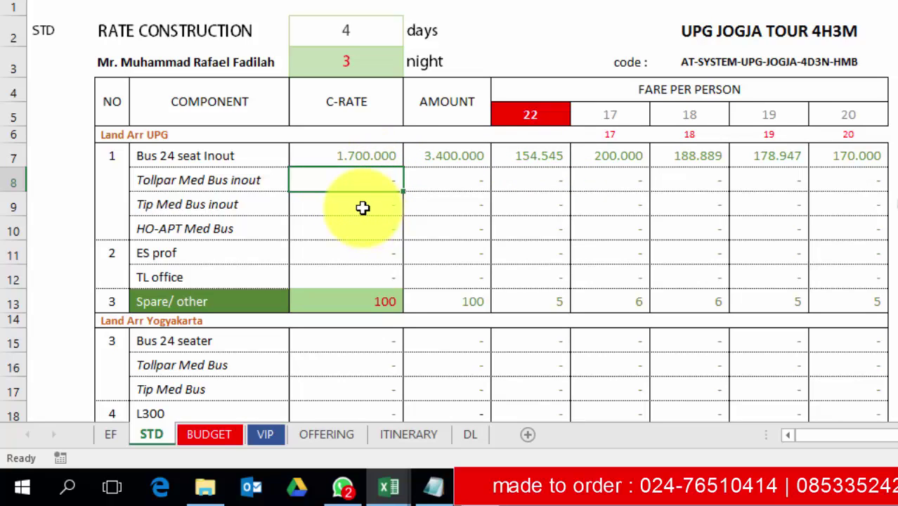
pyautogui.click(363, 208)
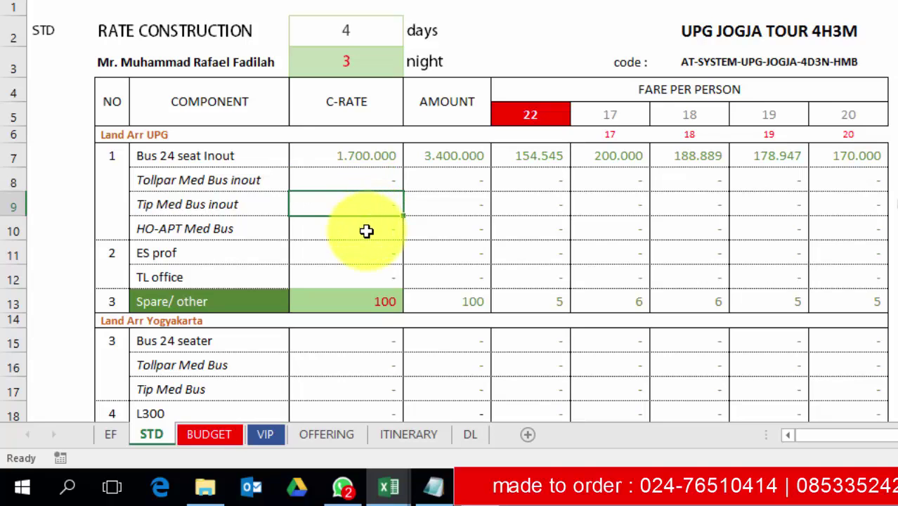
pyautogui.click(366, 231)
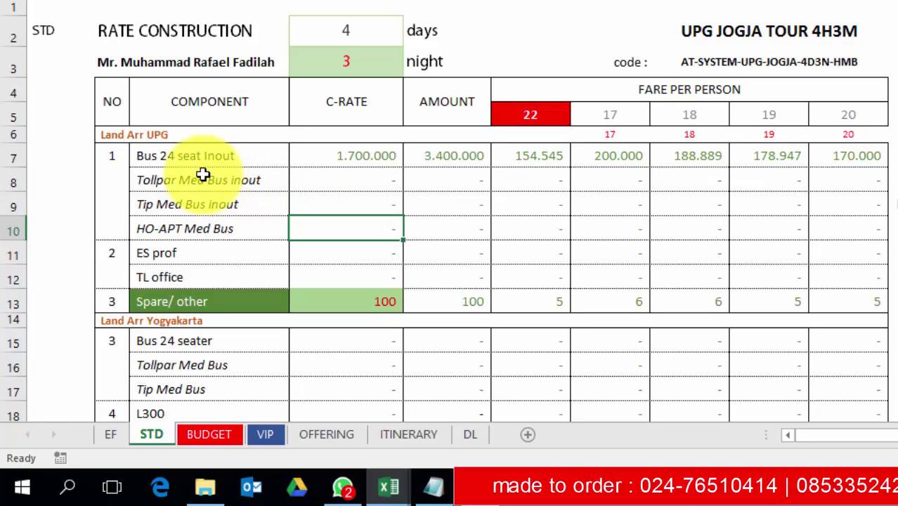
pyautogui.moveTo(202, 174); pyautogui.dragTo(199, 223)
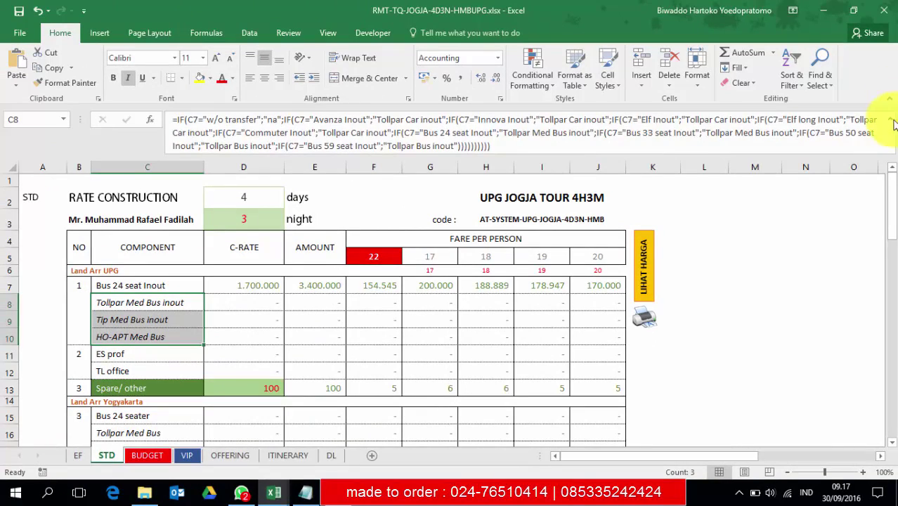
pyautogui.click(891, 121)
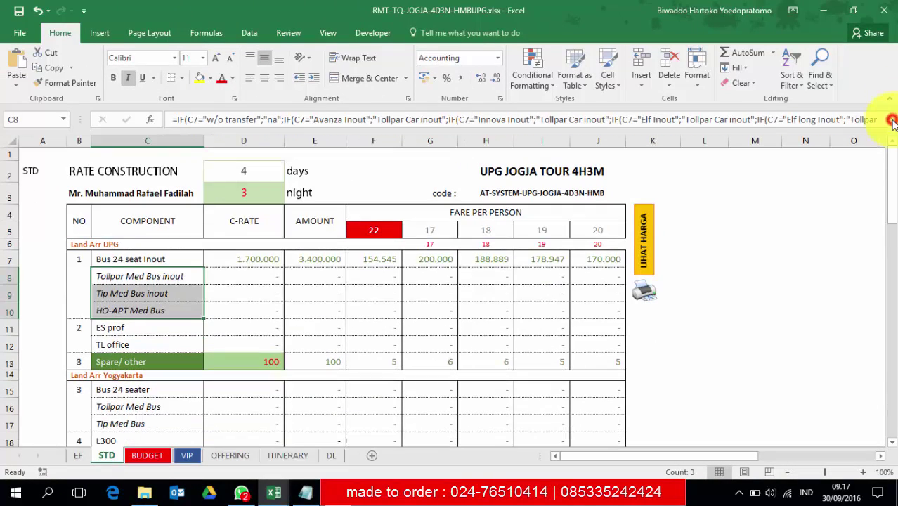
pyautogui.click(133, 327)
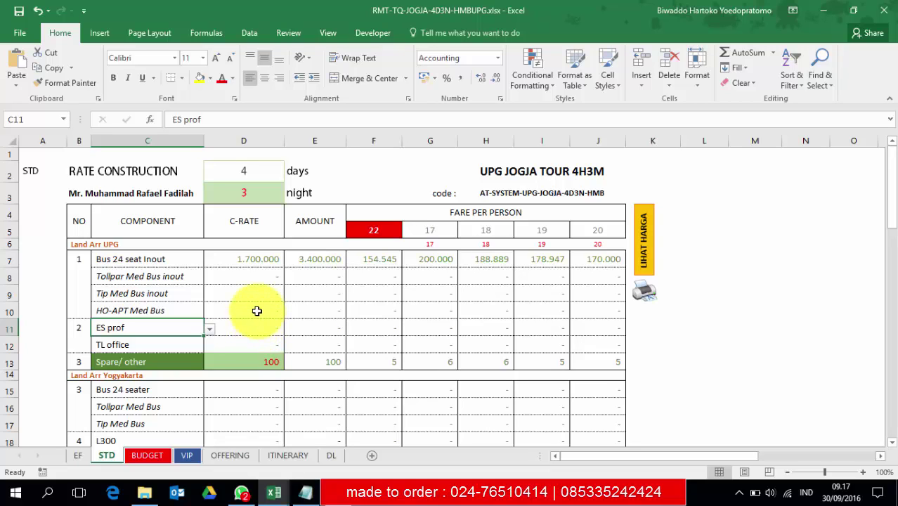
pyautogui.click(177, 279)
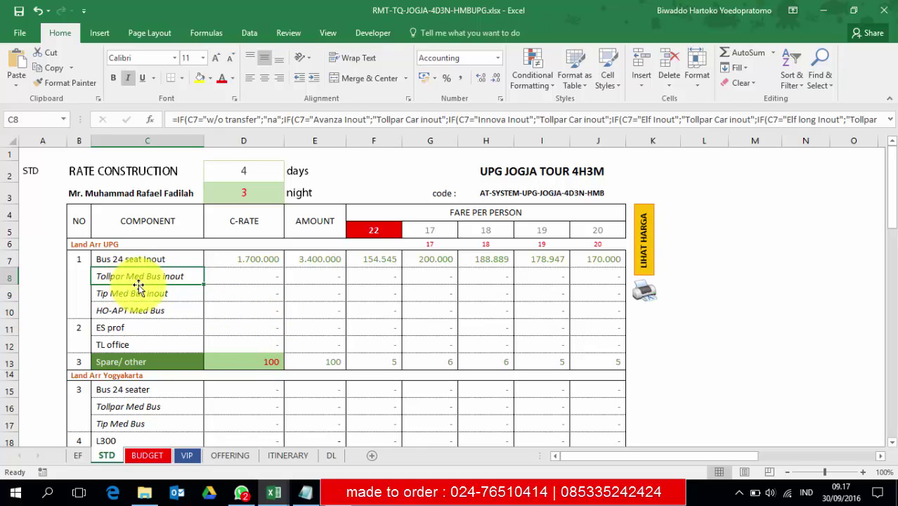
# Fill the VLOOKUP formula in D7 down the C-RATE column through D12 and check the Tollpar Med Bus inout rate in D8
pyautogui.click(255, 277)
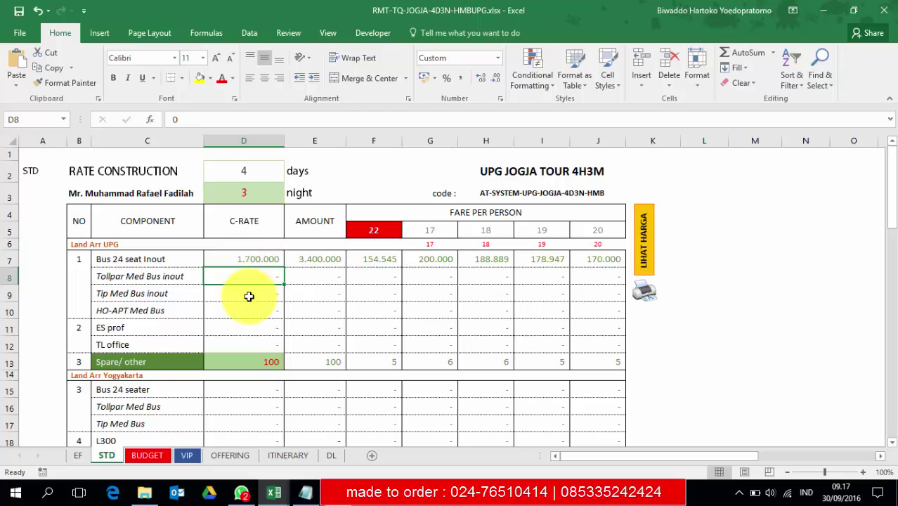
pyautogui.click(247, 260)
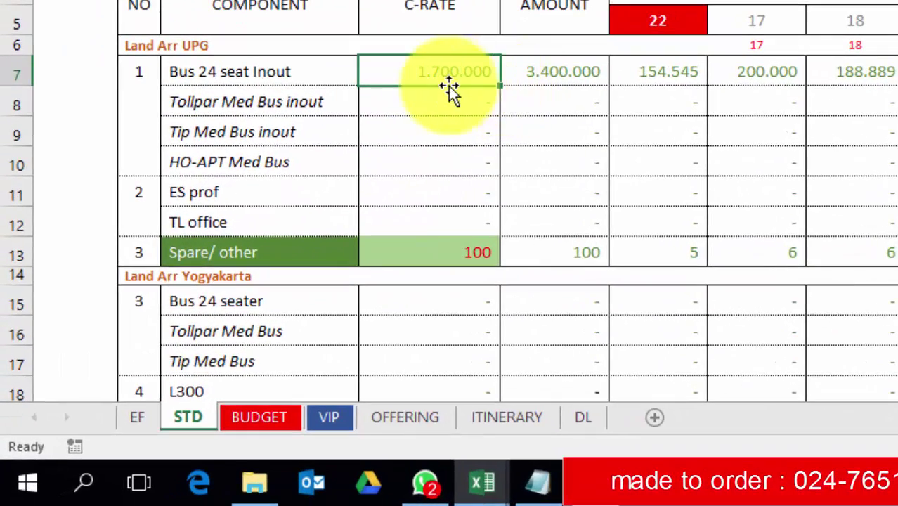
pyautogui.click(428, 104)
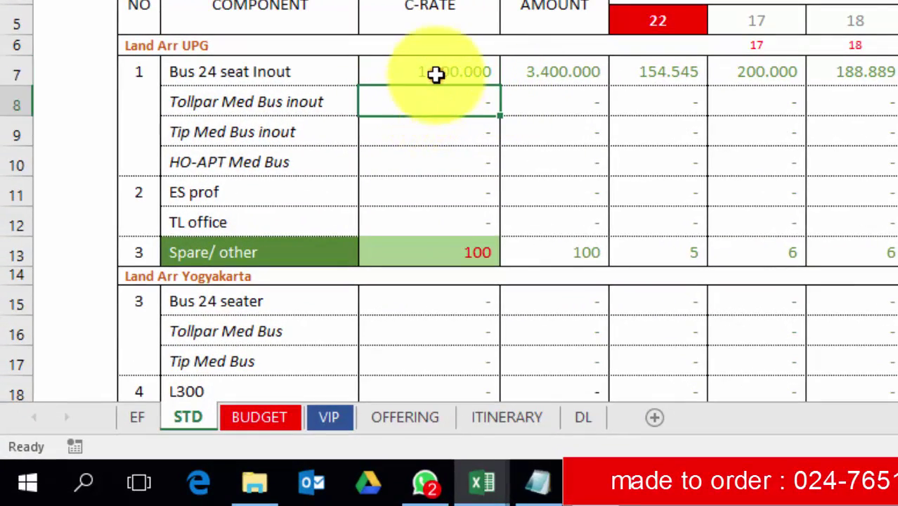
pyautogui.click(436, 74)
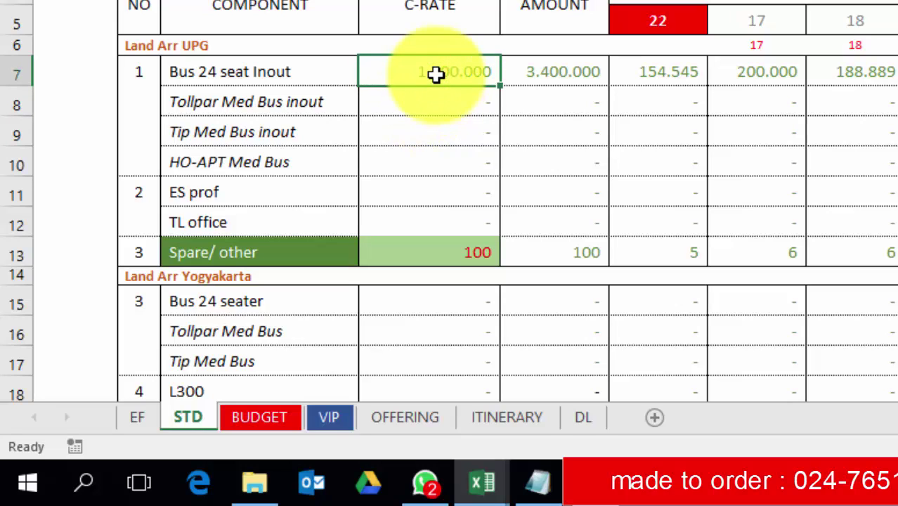
pyautogui.click(499, 85)
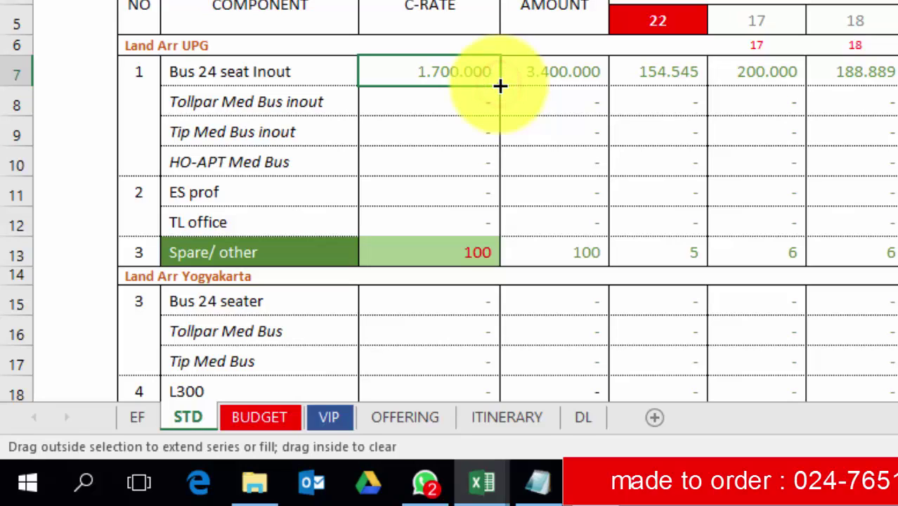
pyautogui.moveTo(499, 85); pyautogui.dragTo(501, 226)
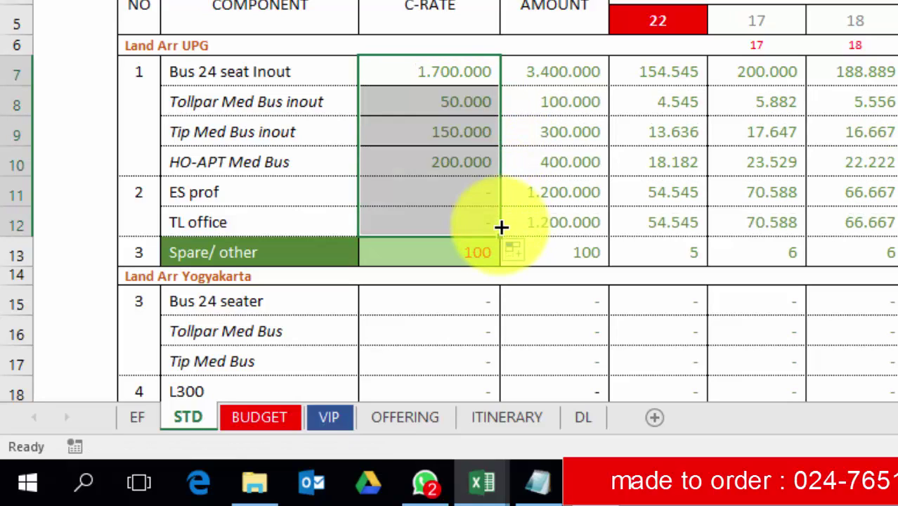
pyautogui.click(448, 106)
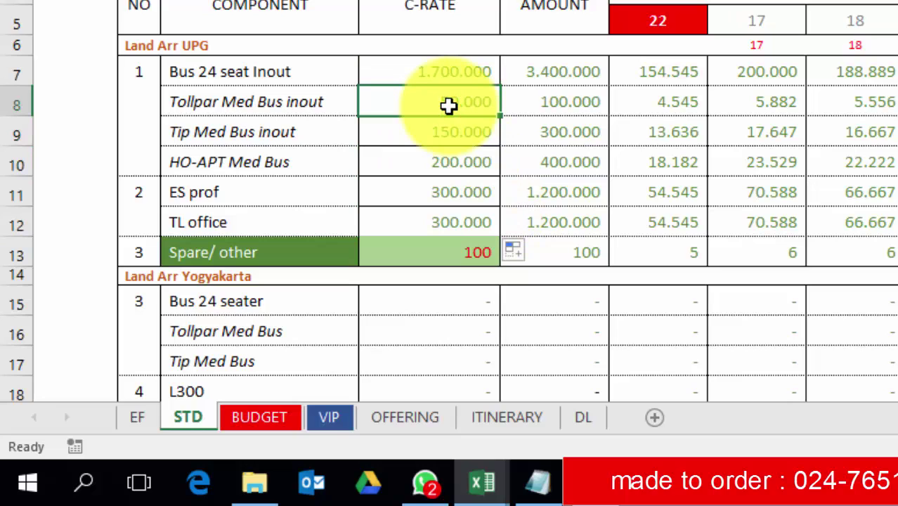
# Choose w/o transfer as the component in C7 and check the dependent component names in C8:C10
pyautogui.click(296, 71)
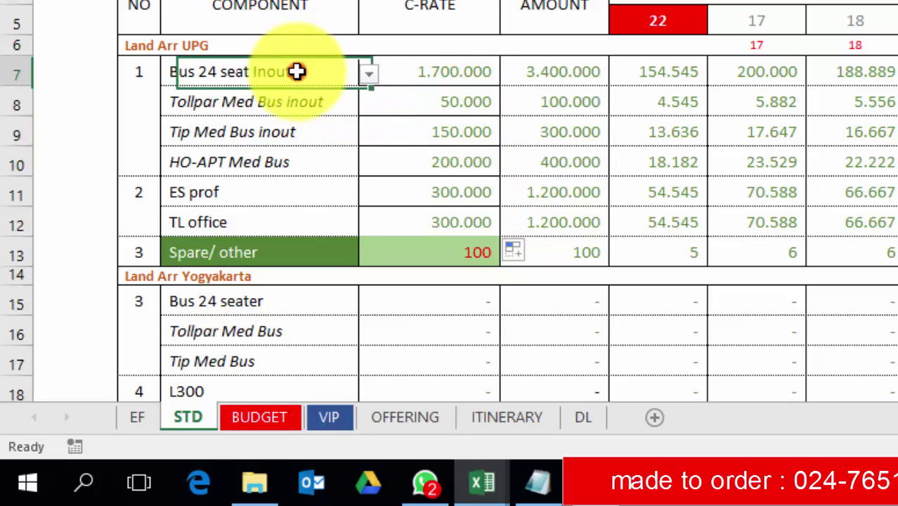
pyautogui.click(368, 75)
pyautogui.click(273, 93)
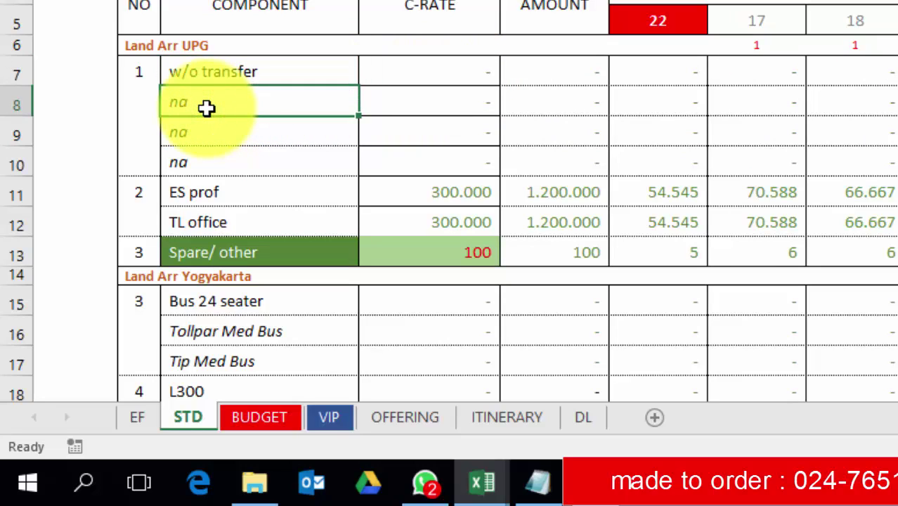
pyautogui.click(206, 161)
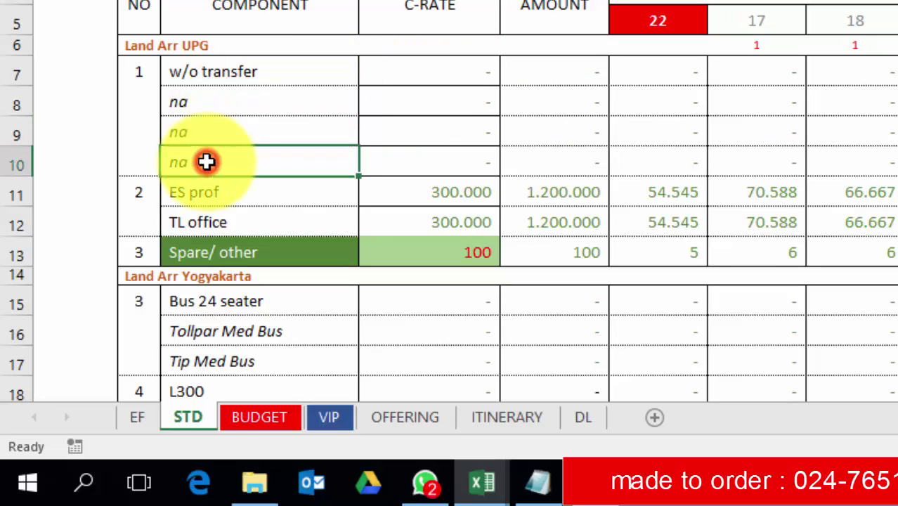
# Apply hair-thin dotted top and inside horizontal borders to the C-RATE cells D8:D11
pyautogui.click(419, 103)
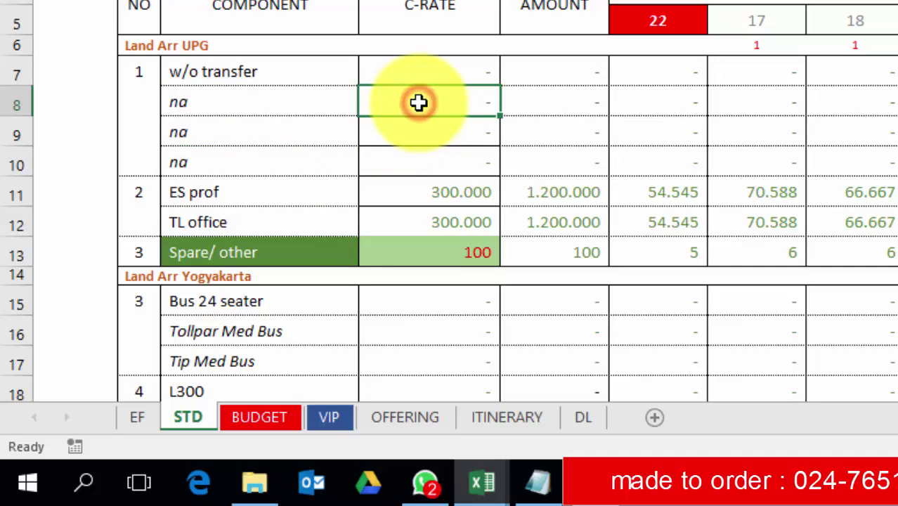
pyautogui.click(407, 191)
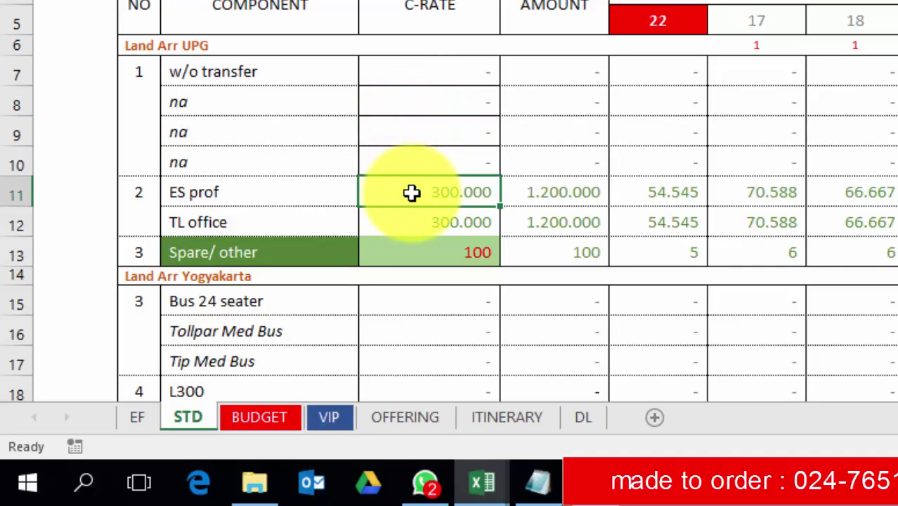
pyautogui.moveTo(433, 100); pyautogui.dragTo(433, 192)
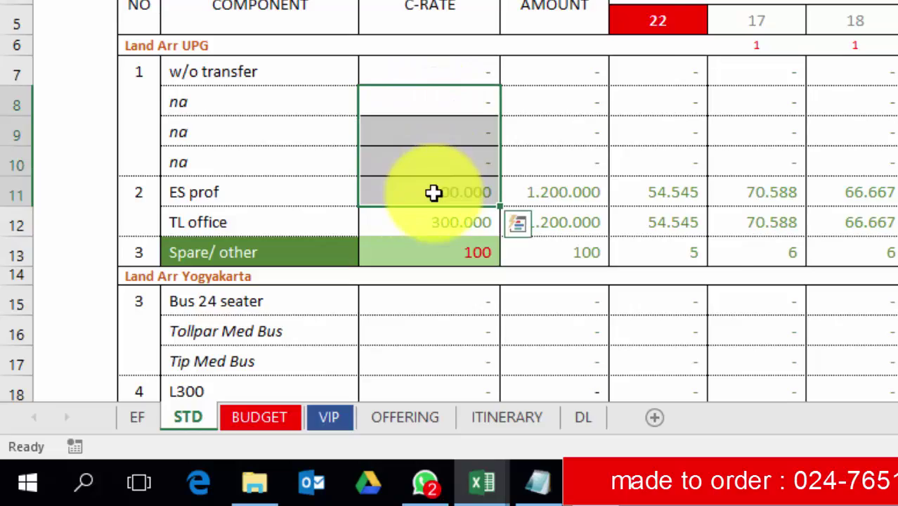
pyautogui.rightClick(433, 192)
pyautogui.press('Escape')
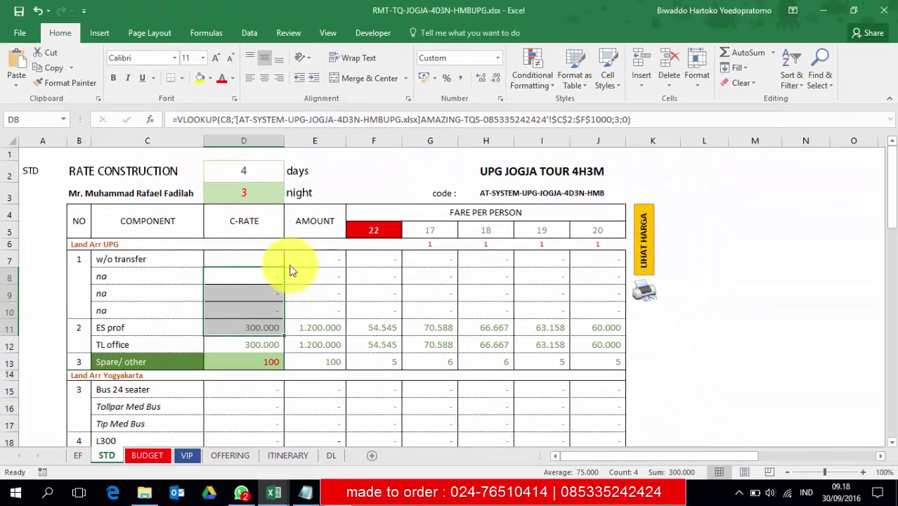
pyautogui.hotkey('ctrl', '1')
pyautogui.click(266, 145)
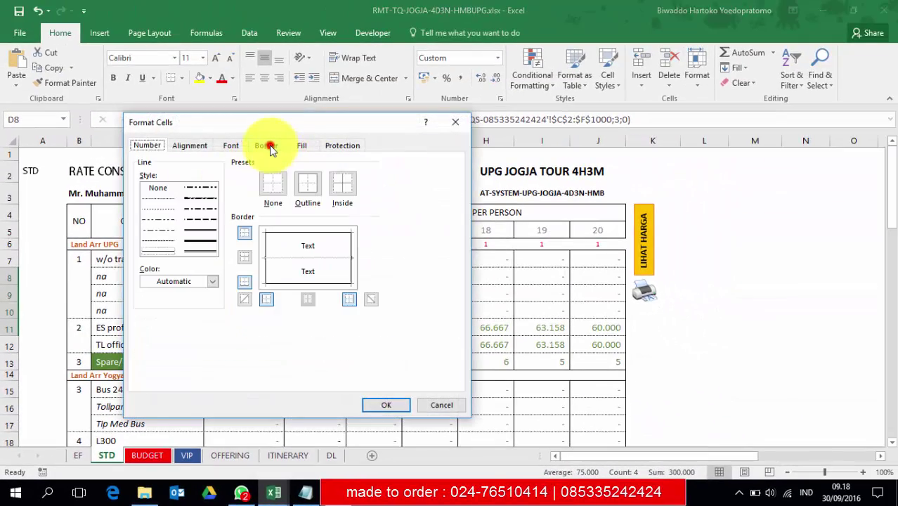
pyautogui.click(157, 198)
pyautogui.click(307, 232)
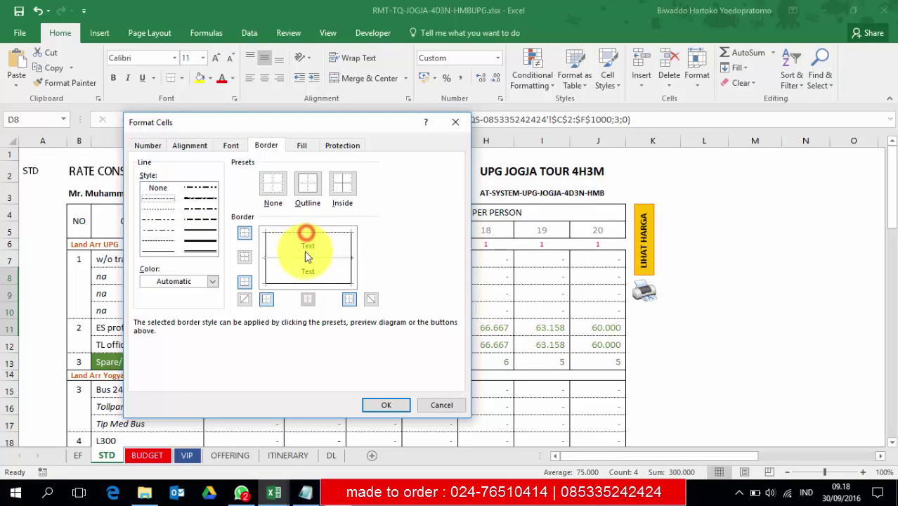
pyautogui.click(304, 256)
pyautogui.click(381, 404)
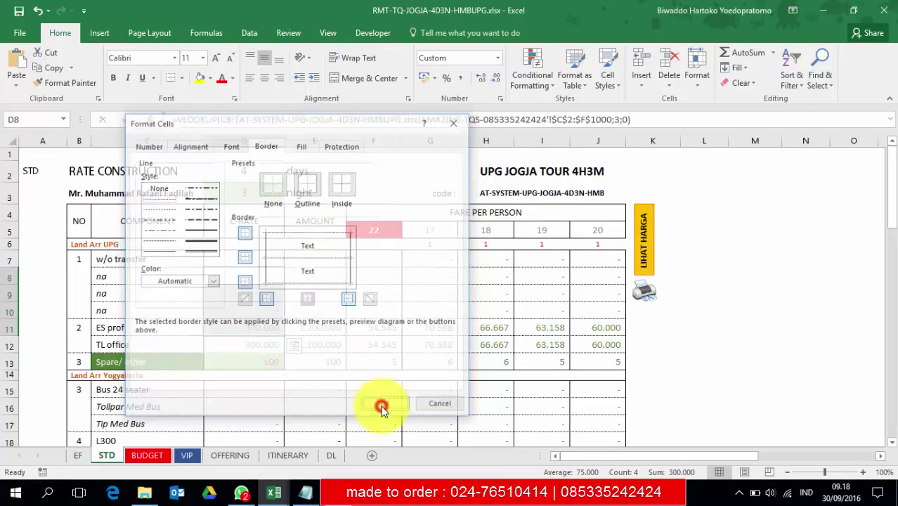
pyautogui.click(311, 310)
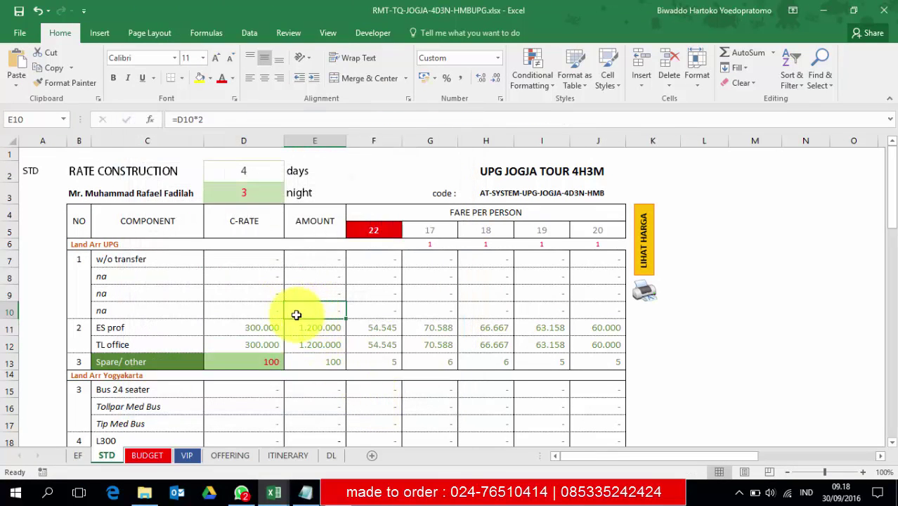
pyautogui.click(258, 324)
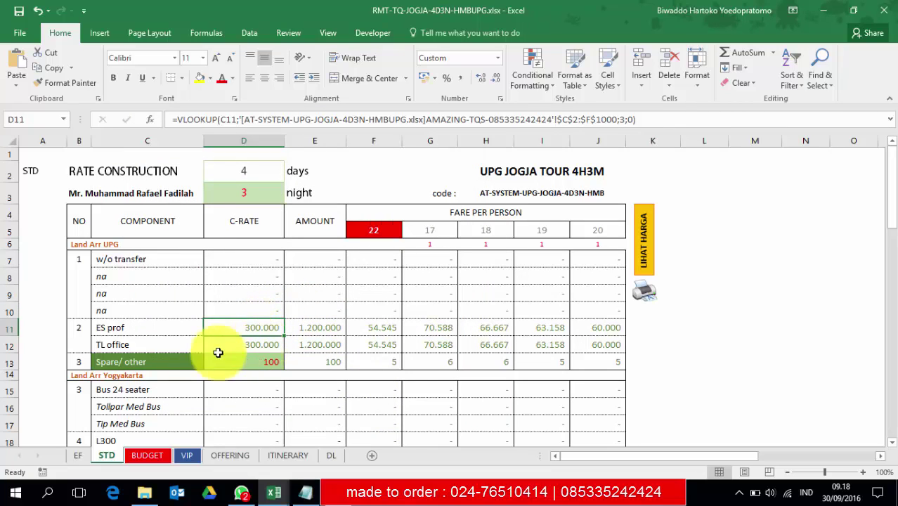
# Set the C-RATE of Spare/ other under Land Arr UPG in D13 to 0
pyautogui.click(127, 363)
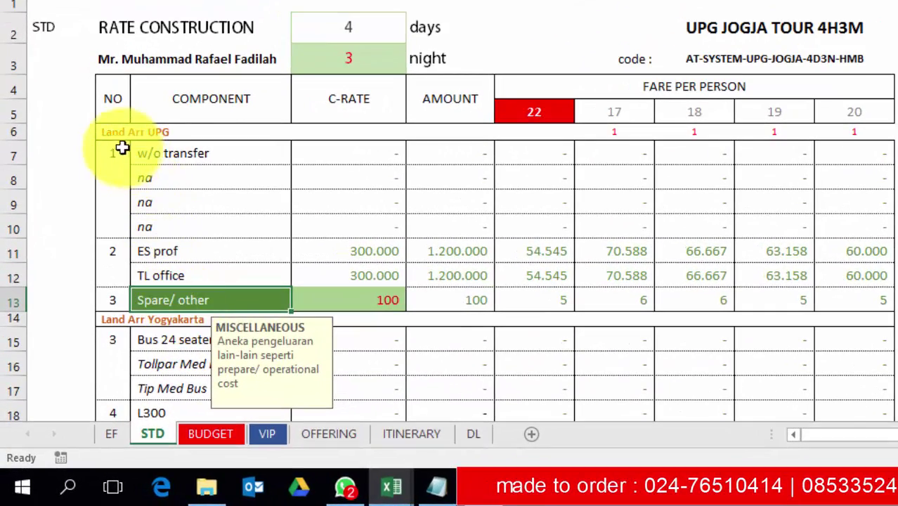
pyautogui.click(112, 133)
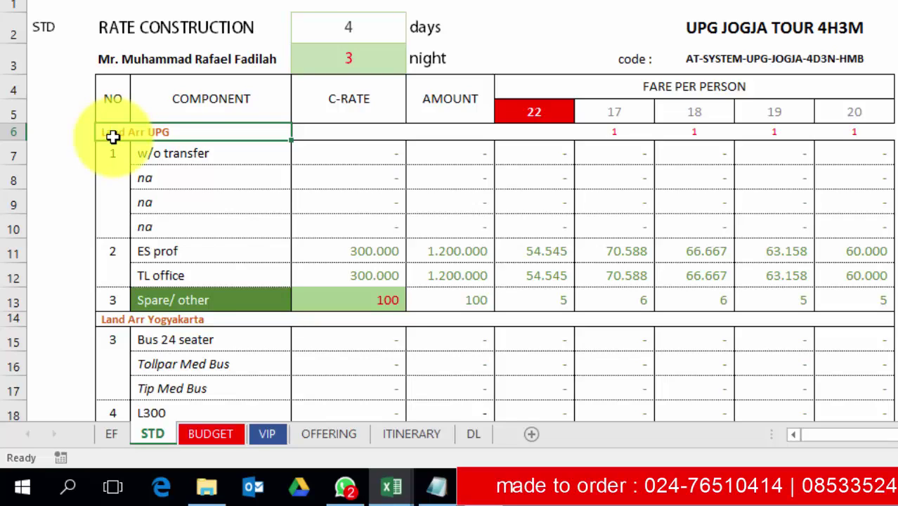
pyautogui.click(183, 302)
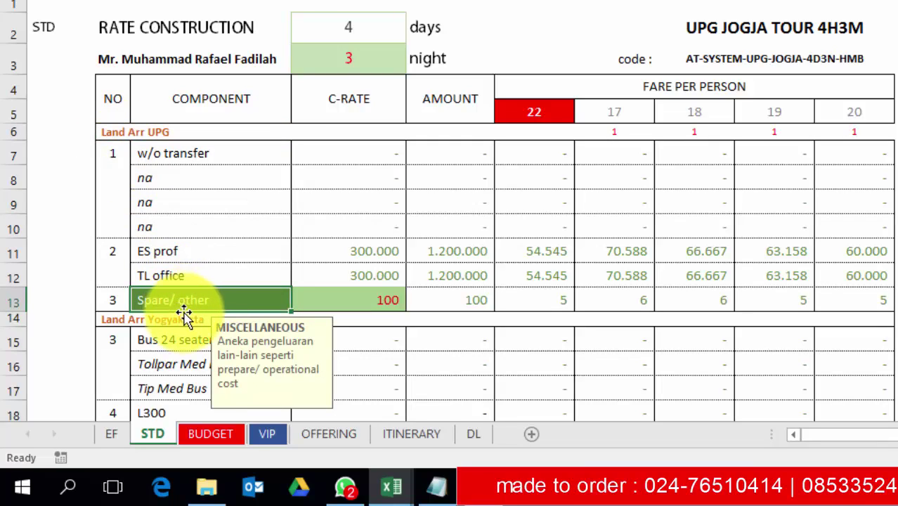
pyautogui.click(371, 298)
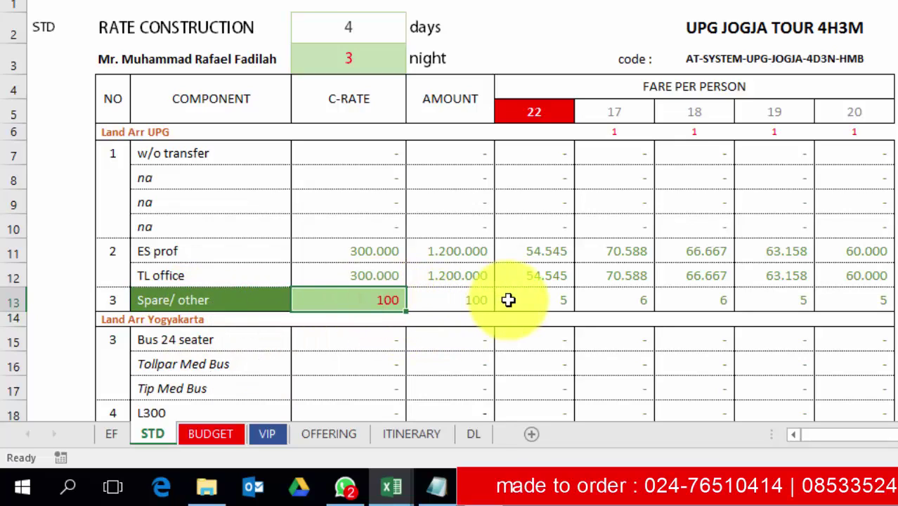
pyautogui.write('0')
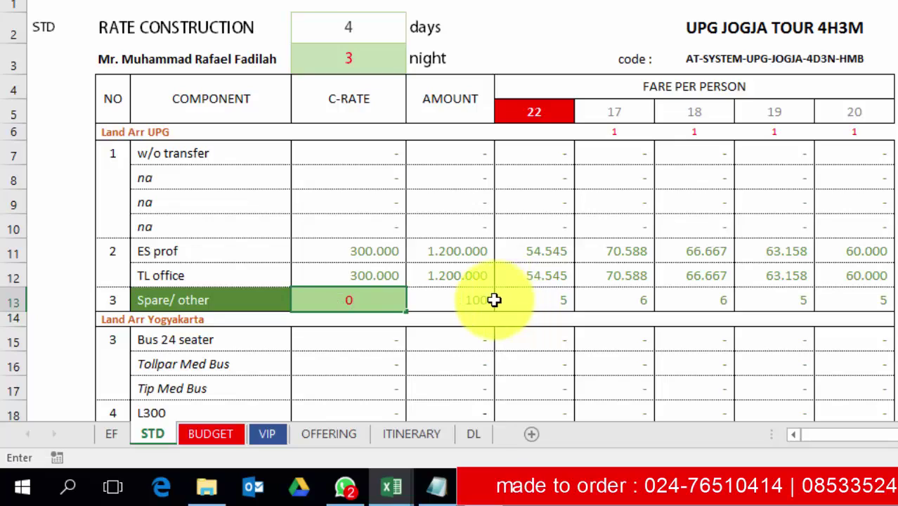
pyautogui.click(473, 300)
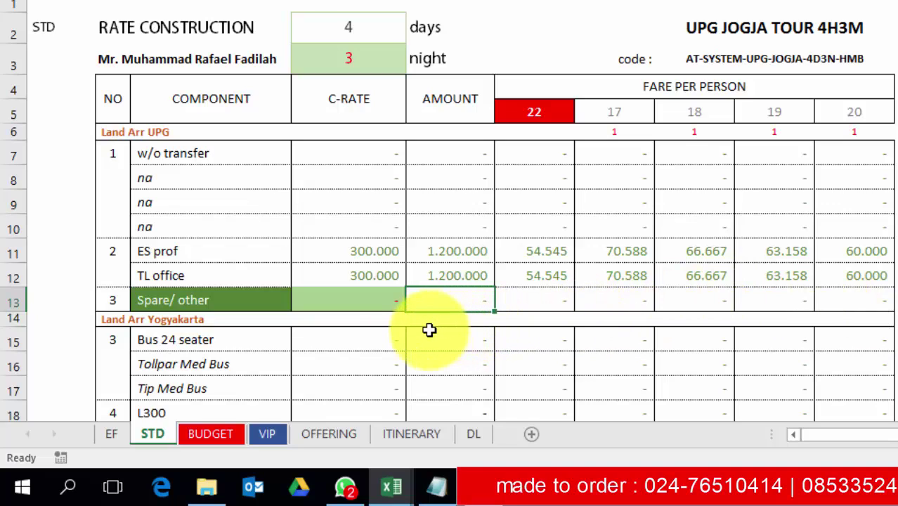
# Copy the VLOOKUP formula from D7 into D15 for the Bus 24 seater rate under Land Arr Yogyakarta
pyautogui.scroll(-1, 411, 335)
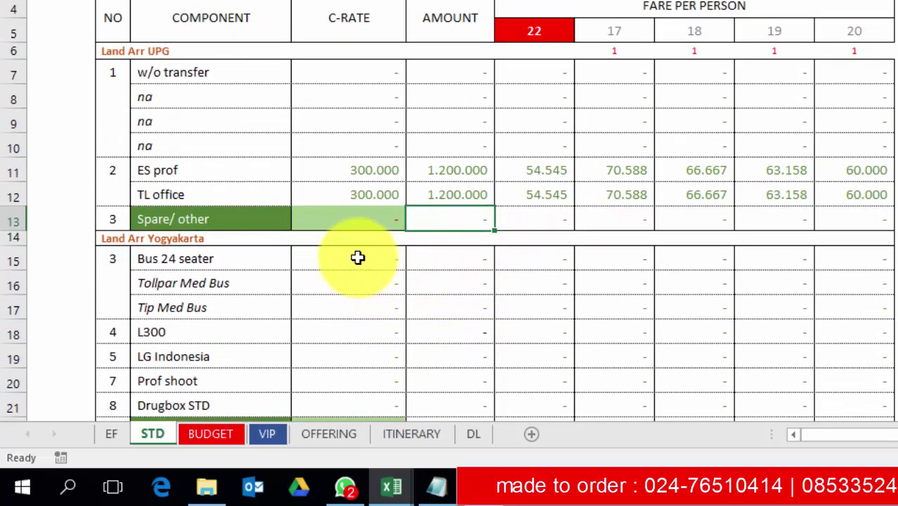
pyautogui.click(358, 258)
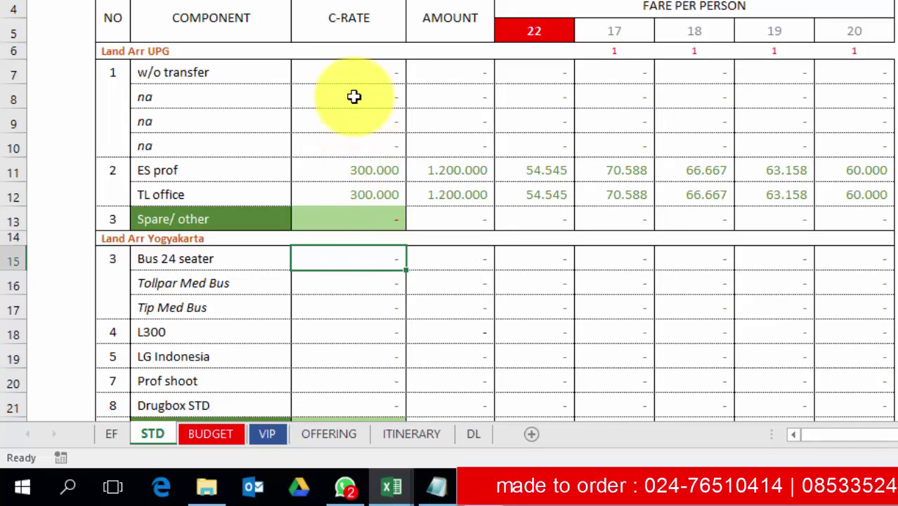
pyautogui.click(345, 71)
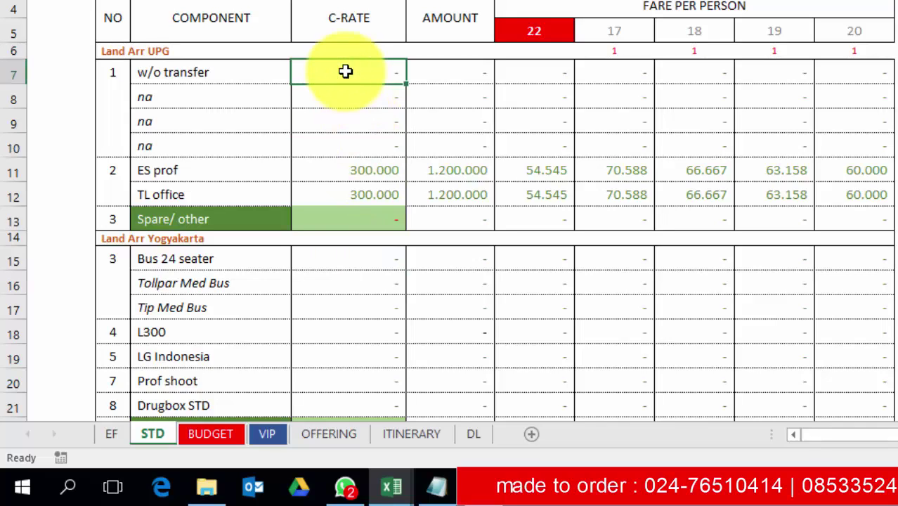
pyautogui.hotkey('ctrl', 'c')
pyautogui.click(347, 257)
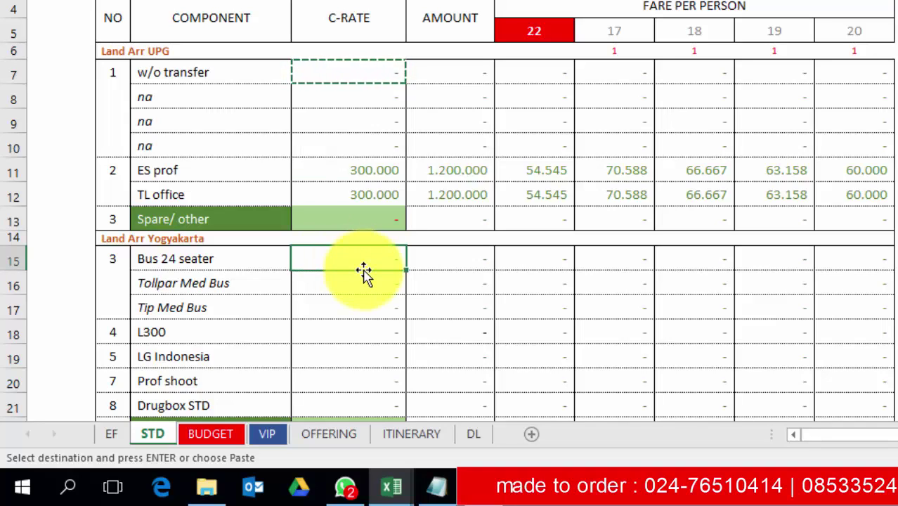
pyautogui.press('Return')
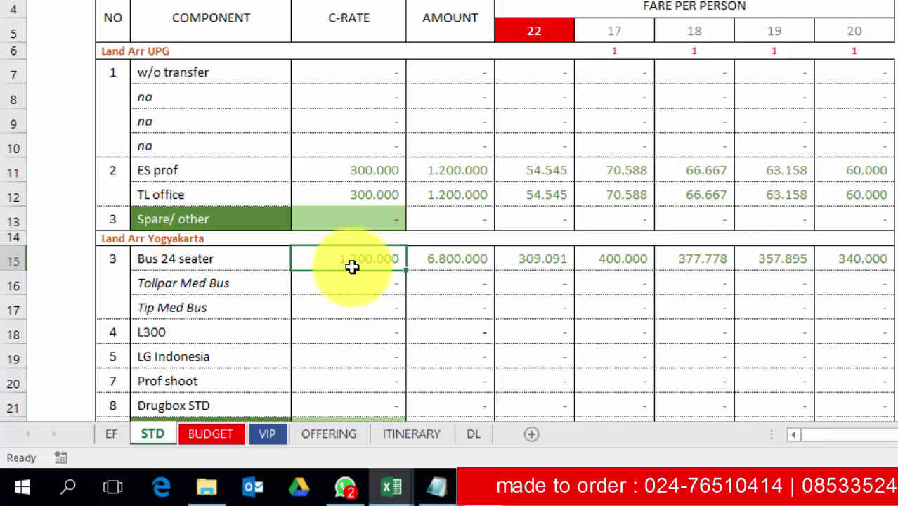
pyautogui.scroll(-2, 358, 304)
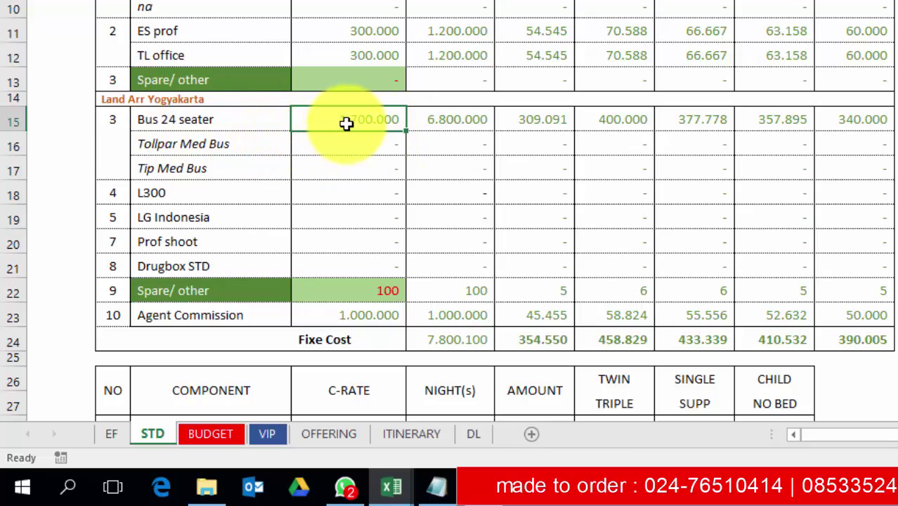
pyautogui.scroll(2, 382, 149)
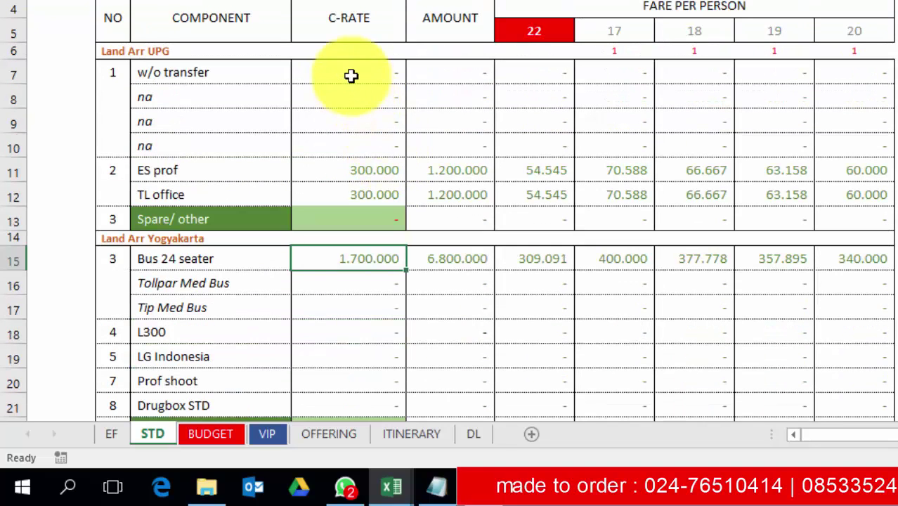
pyautogui.press('Up')
pyautogui.press('Up')
pyautogui.press('Up')
pyautogui.press('Up')
pyautogui.press('Up')
pyautogui.press('Up')
pyautogui.press('Up')
pyautogui.press('Up')
pyautogui.press('Down')
pyautogui.press('Down')
pyautogui.press('Down')
pyautogui.press('Down')
pyautogui.press('Down')
pyautogui.press('Down')
pyautogui.press('Down')
pyautogui.press('Down')
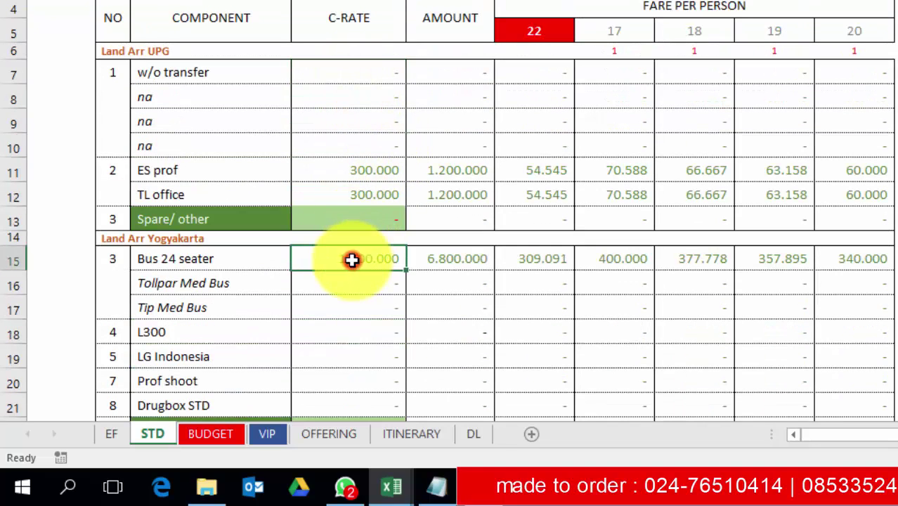
# Fill the VLOOKUP formula in D15 down the C-RATE column through D21, the Drugbox STD row
pyautogui.scroll(-2, 432, 296)
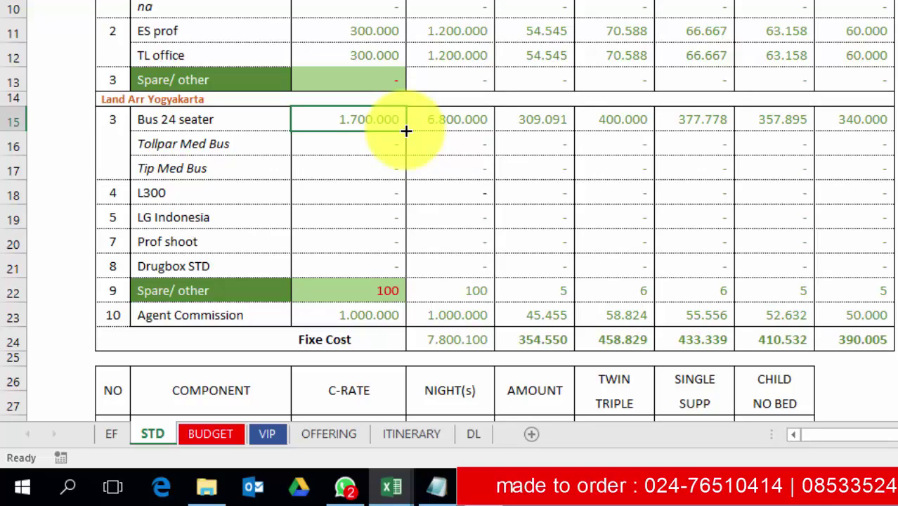
pyautogui.moveTo(406, 132); pyautogui.dragTo(409, 270)
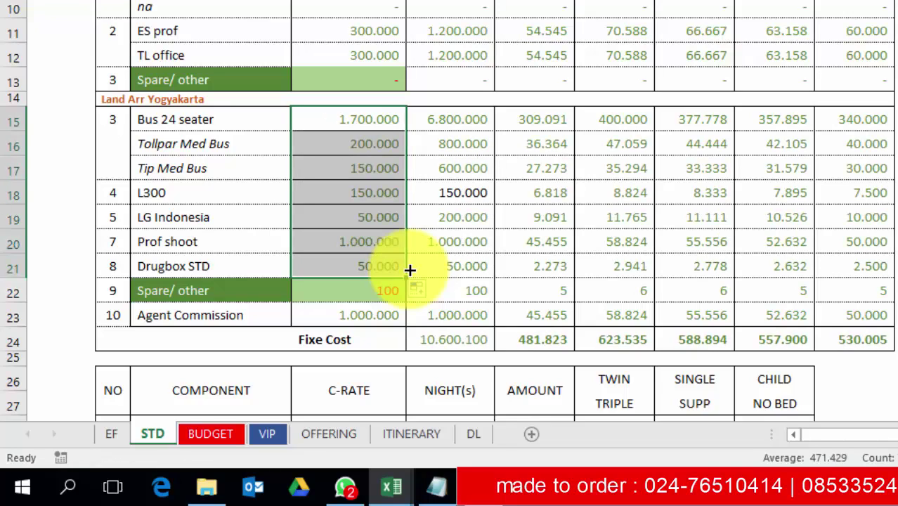
pyautogui.click(379, 249)
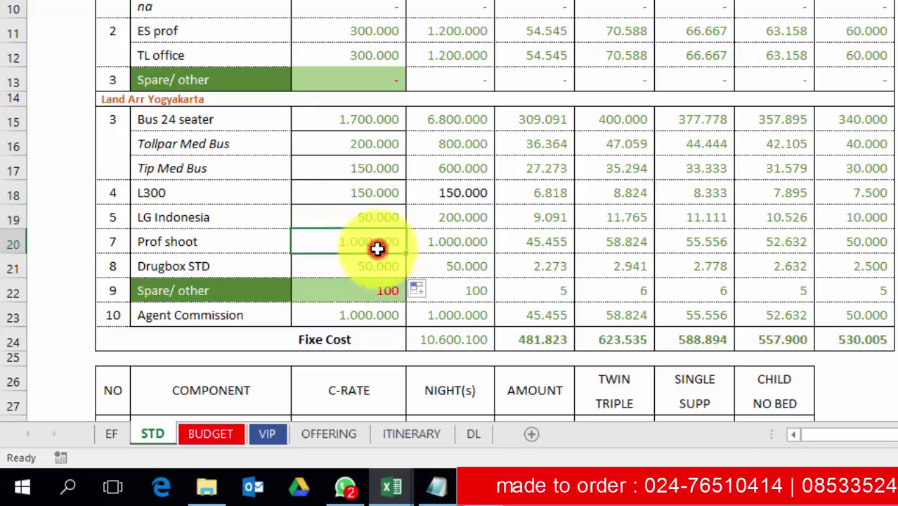
# Apply hair-thin dotted top, inside horizontal and bottom borders to the C-RATE cells D16:D20
pyautogui.click(354, 144)
pyautogui.moveTo(353, 143); pyautogui.dragTo(360, 240)
pyautogui.rightClick(367, 241)
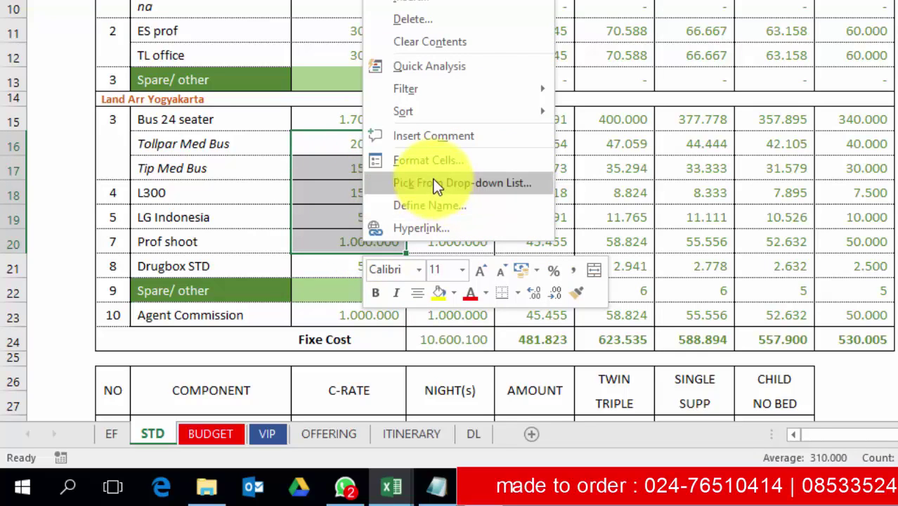
pyautogui.click(426, 160)
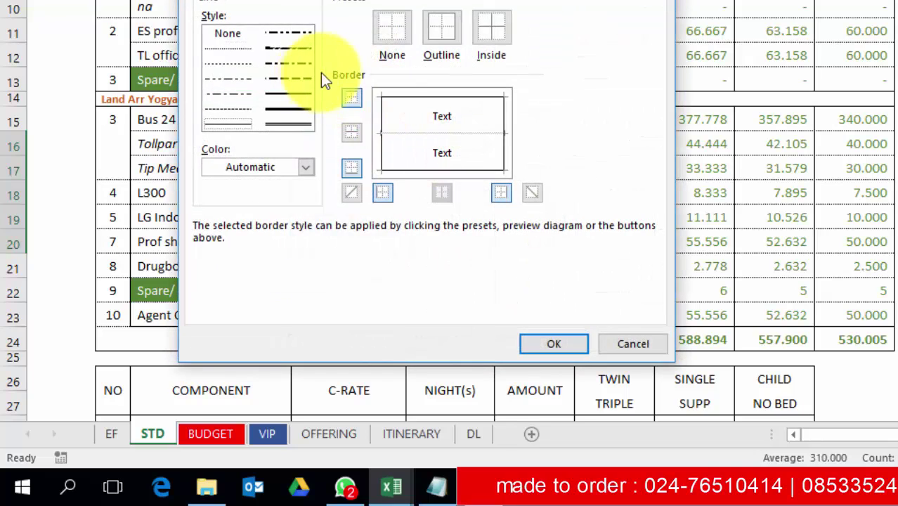
pyautogui.click(230, 47)
pyautogui.click(415, 96)
pyautogui.click(416, 130)
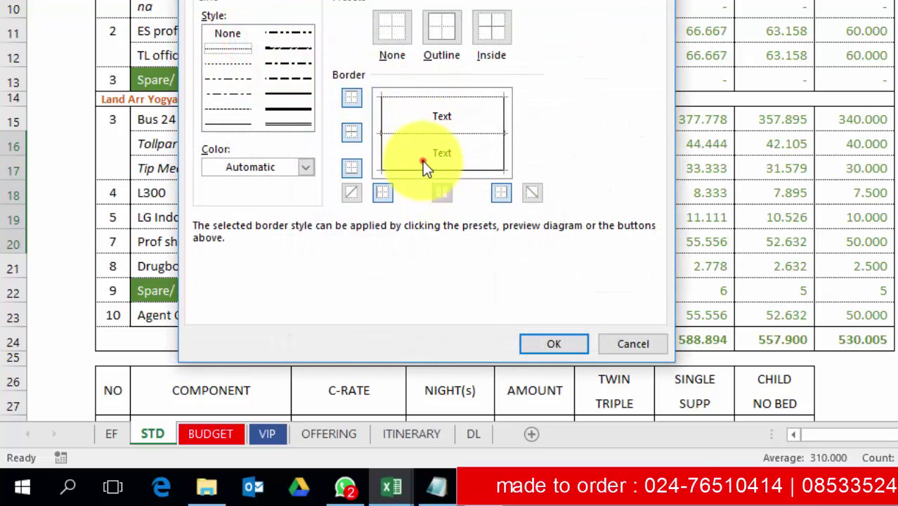
pyautogui.click(422, 166)
pyautogui.click(547, 344)
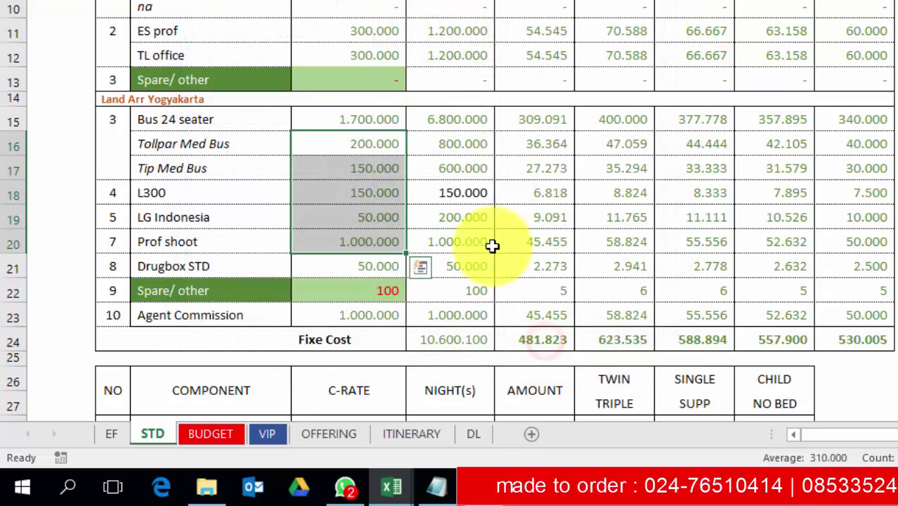
# Change the font colour of the L300 amount in E18 to the same theme green as the neighbouring amounts
pyautogui.click(460, 191)
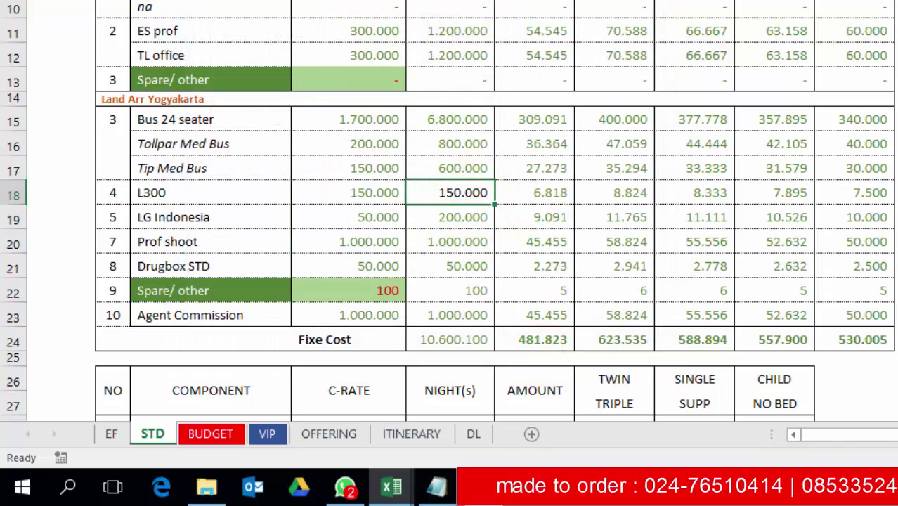
pyautogui.click(460, 2)
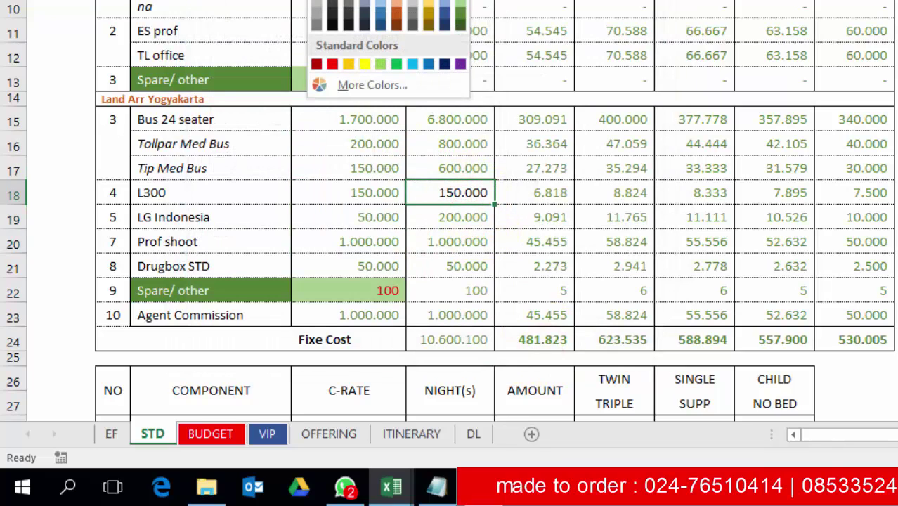
pyautogui.click(459, 14)
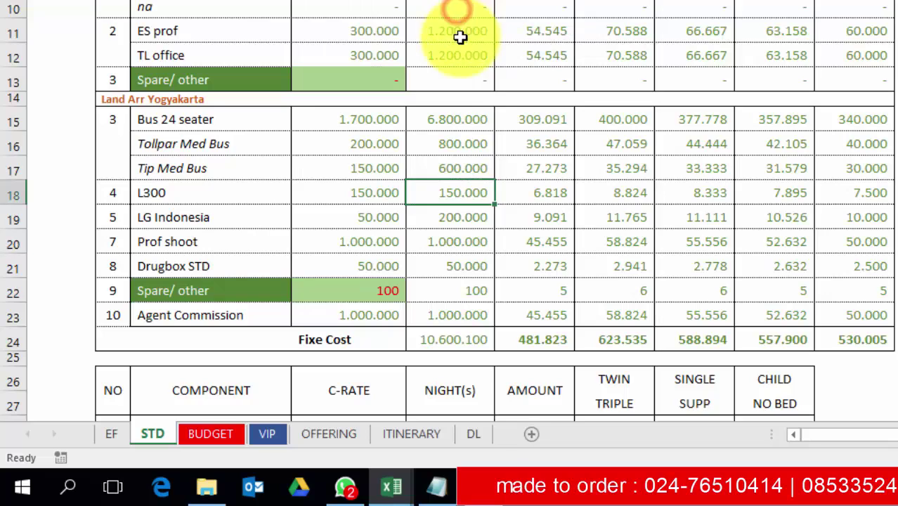
pyautogui.click(466, 236)
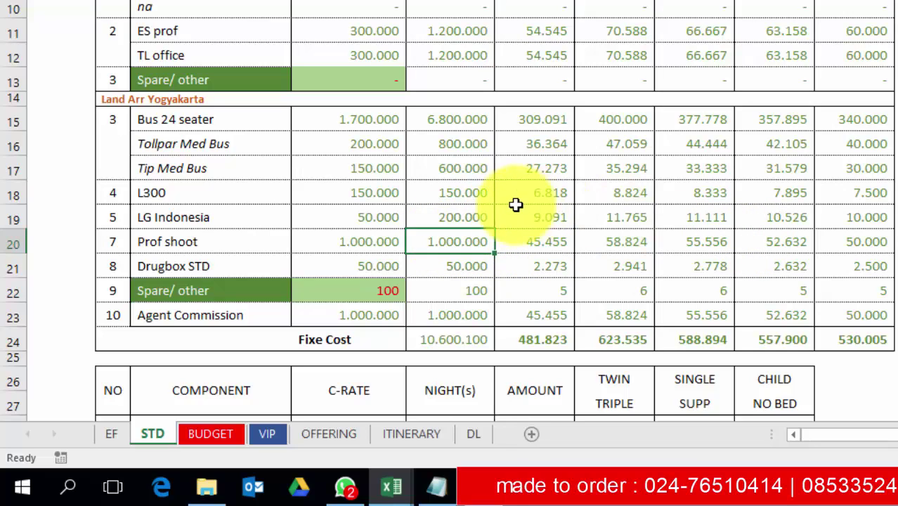
pyautogui.click(465, 217)
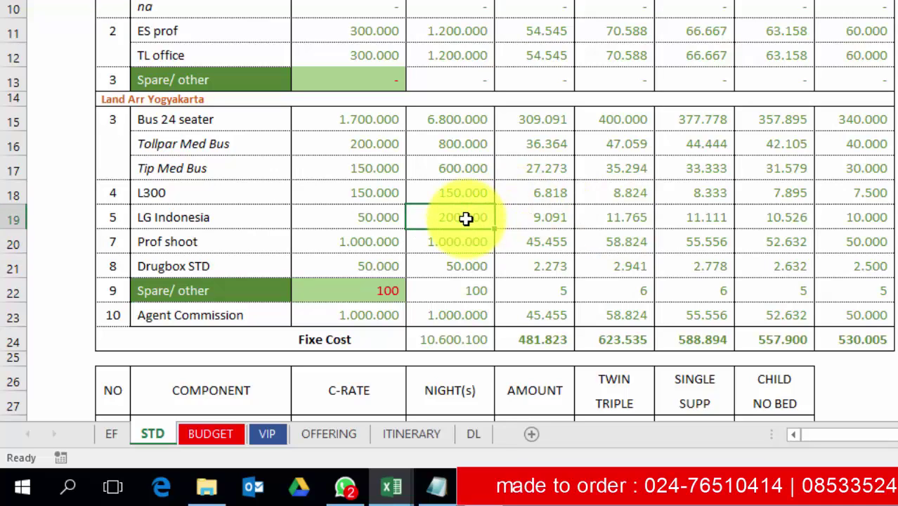
# Change the transport component in C15 to Avanza and check the Agent Commission rate in D23
pyautogui.click(365, 291)
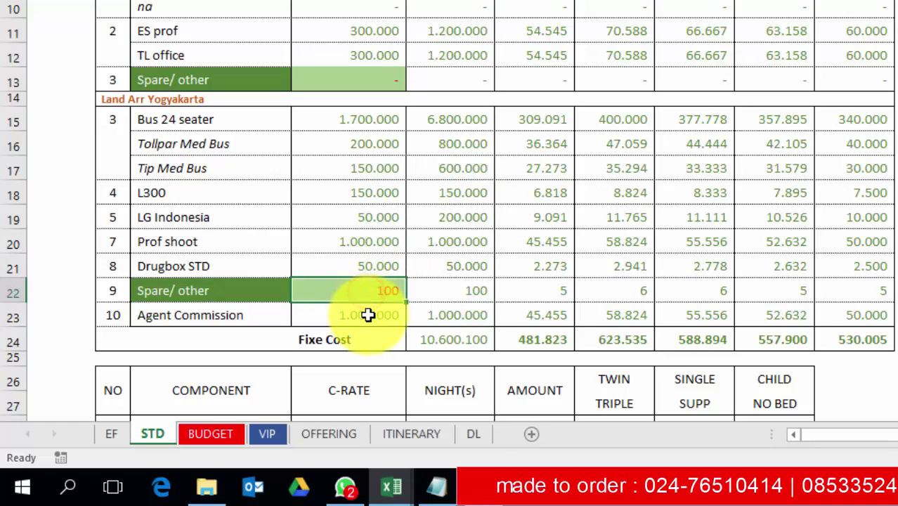
pyautogui.click(366, 317)
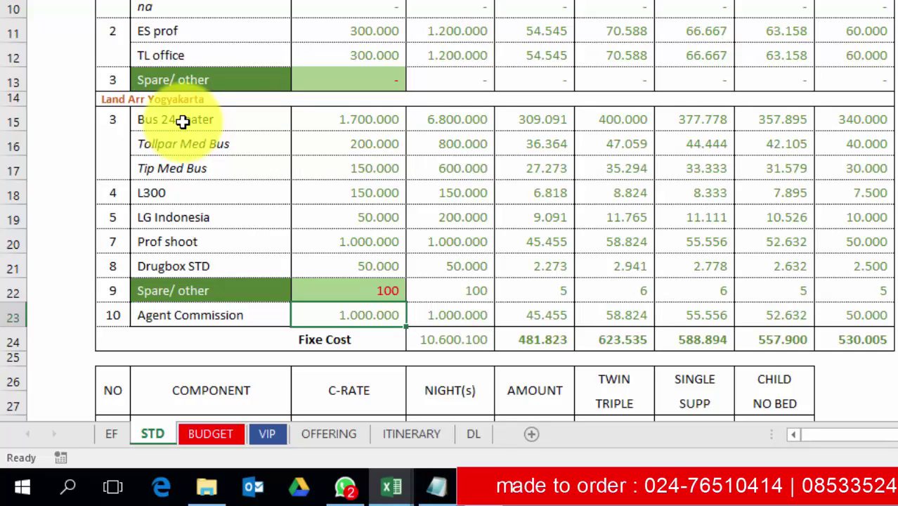
pyautogui.click(182, 121)
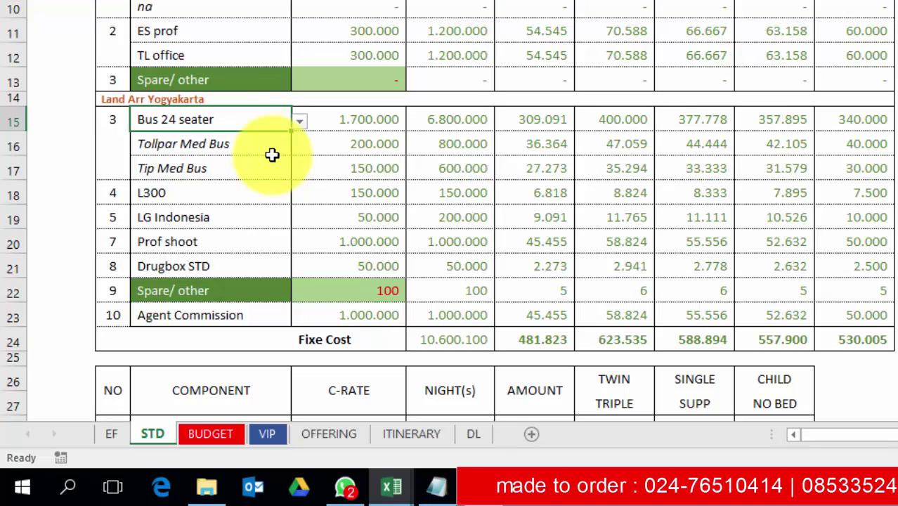
pyautogui.click(299, 122)
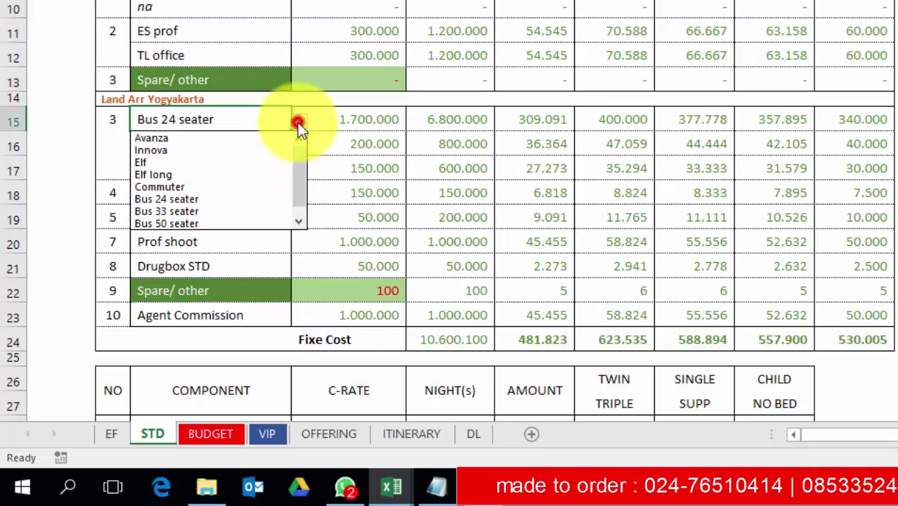
pyautogui.click(217, 139)
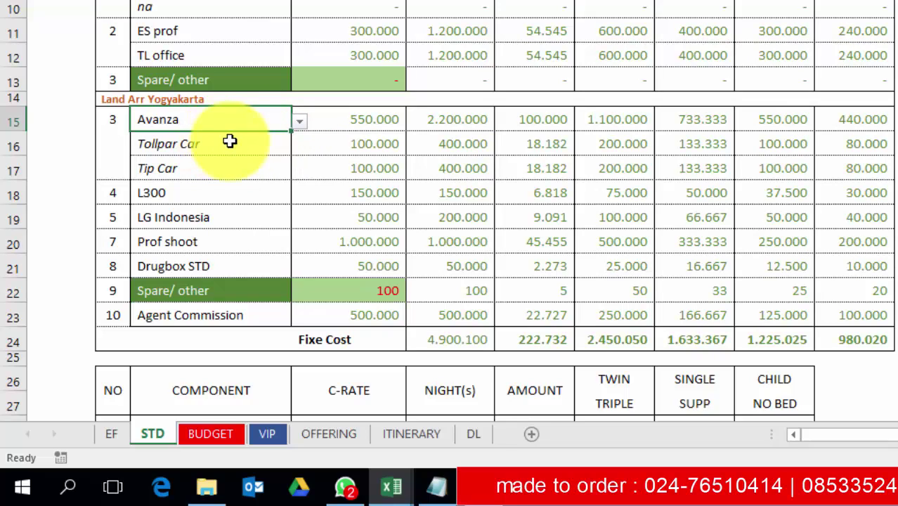
pyautogui.click(382, 316)
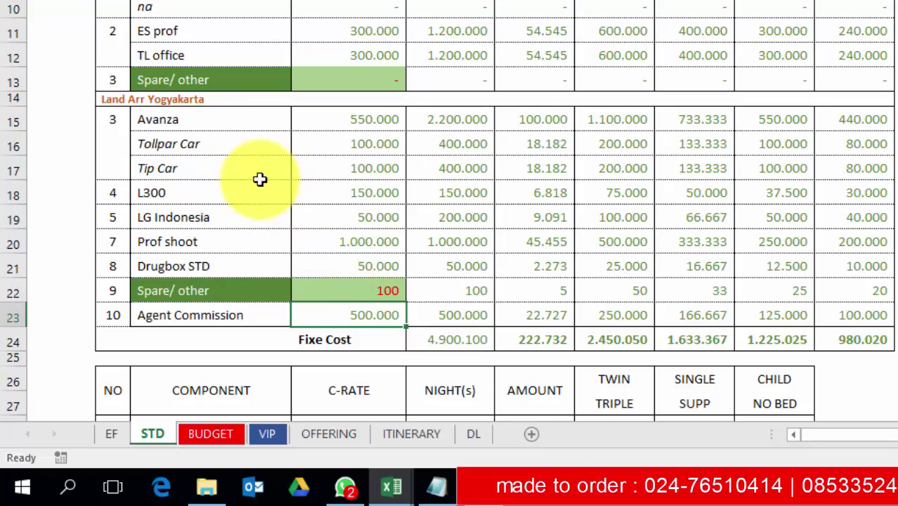
# Set the transport component in C15 under Land Arr Yogyakarta to Bus 59 seater
pyautogui.click(207, 121)
pyautogui.click(302, 122)
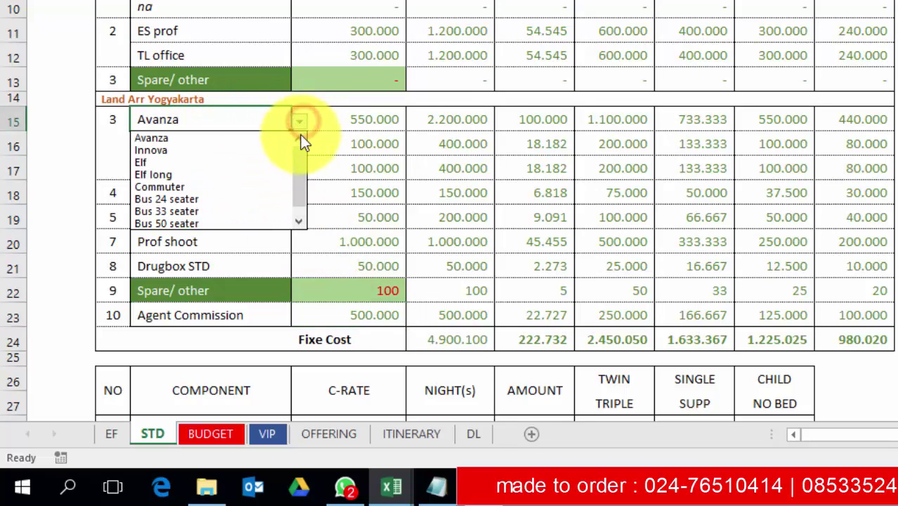
pyautogui.click(300, 176)
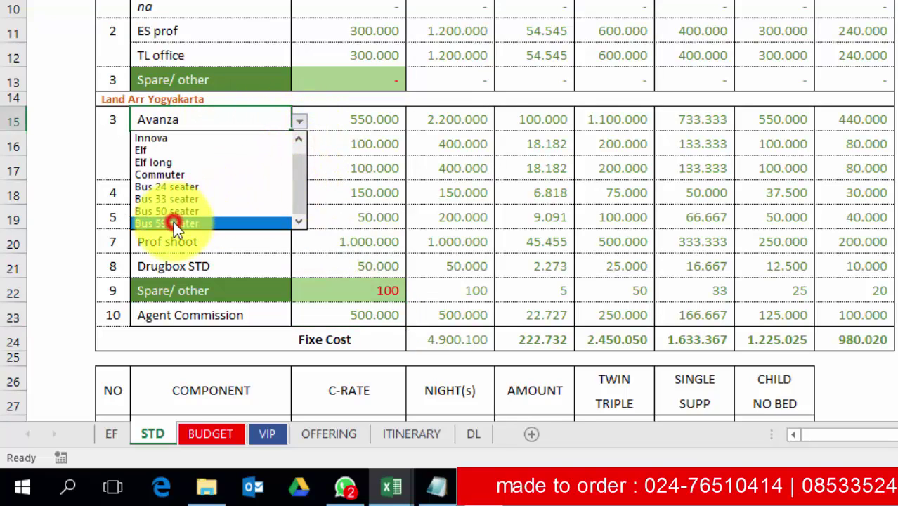
pyautogui.click(173, 222)
# Examine the Agent Commission rate in D23 and the custom pax cell F5 it relates to
pyautogui.click(363, 315)
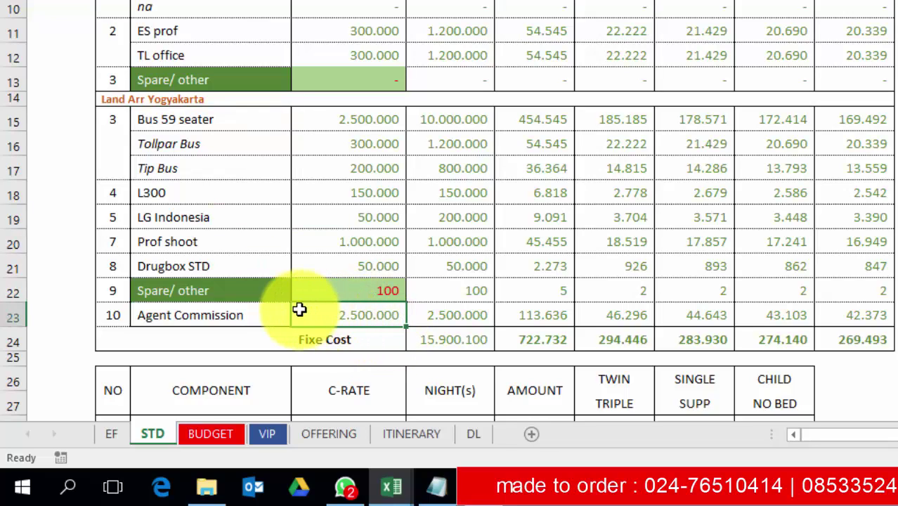
pyautogui.click(216, 315)
pyautogui.click(357, 317)
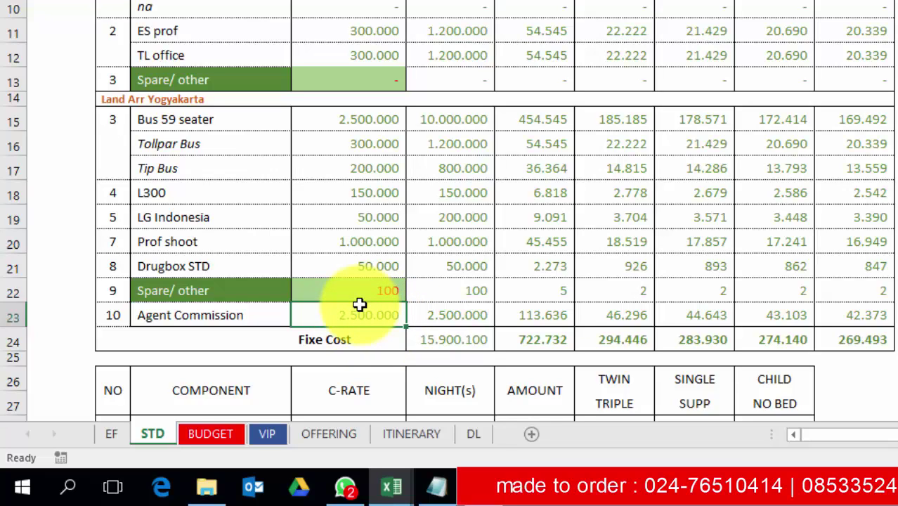
pyautogui.scroll(3, 472, 307)
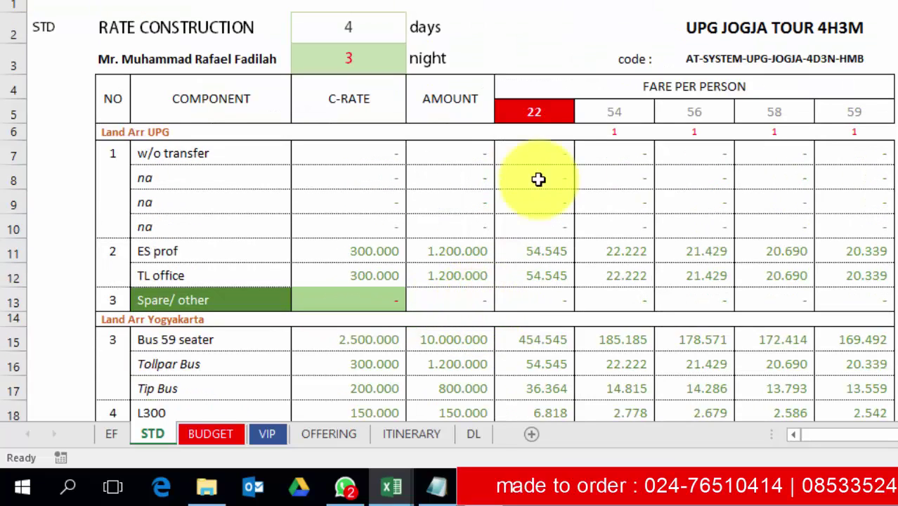
pyautogui.click(535, 114)
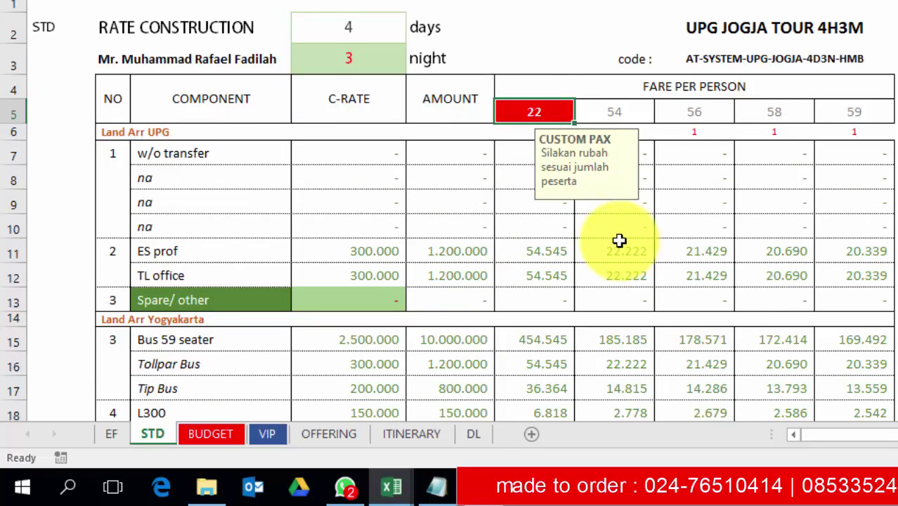
pyautogui.scroll(-5, 612, 249)
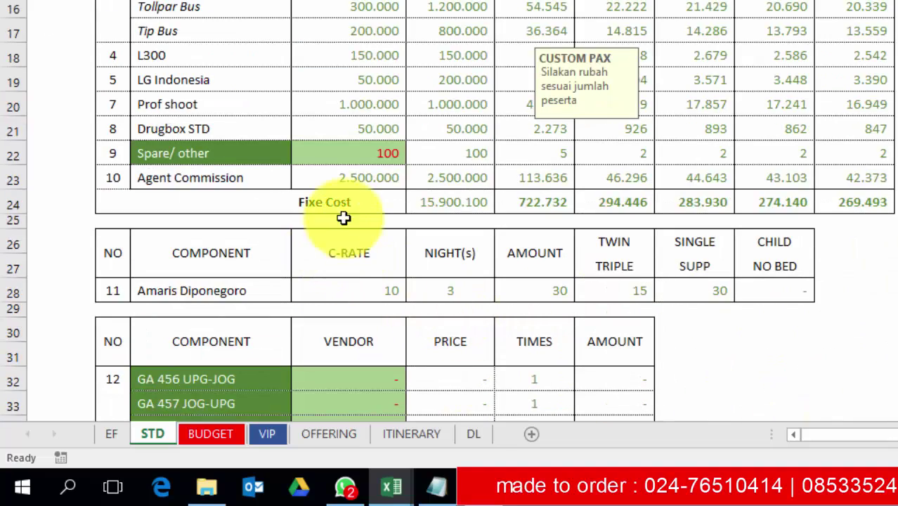
pyautogui.click(357, 178)
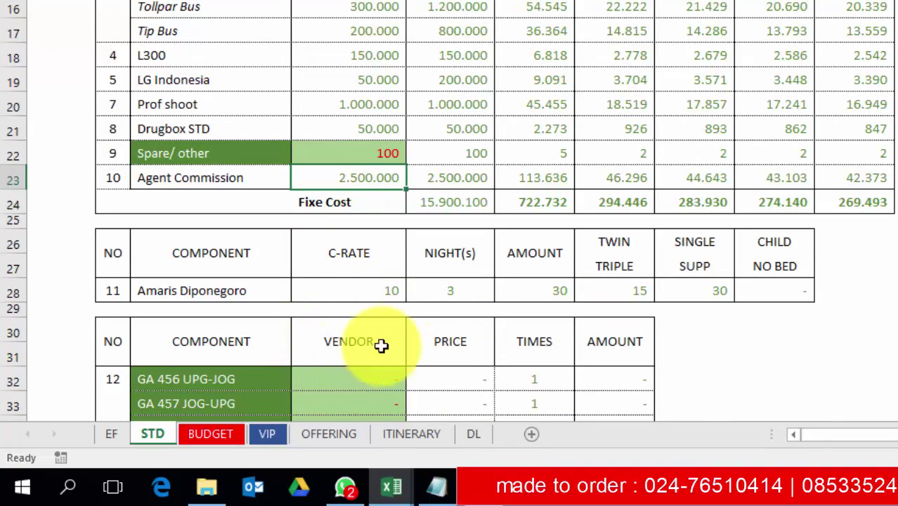
pyautogui.click(354, 289)
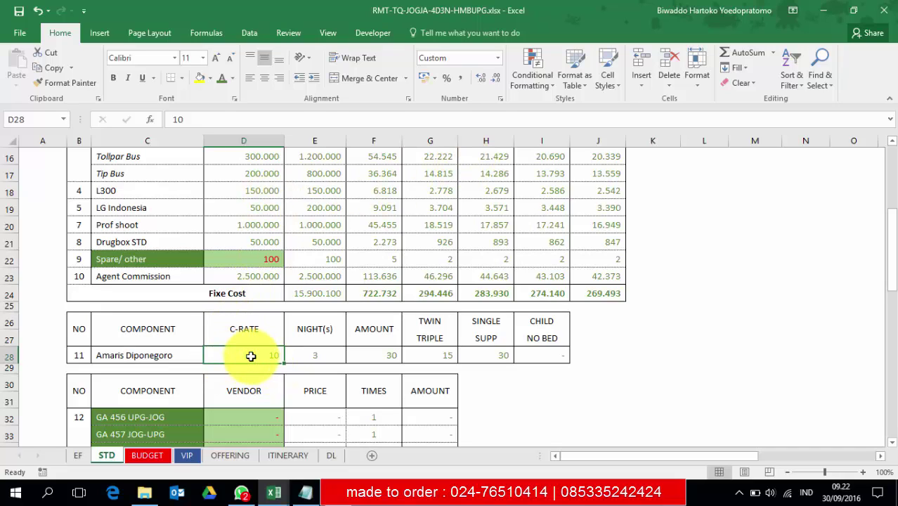
pyautogui.click(53, 35)
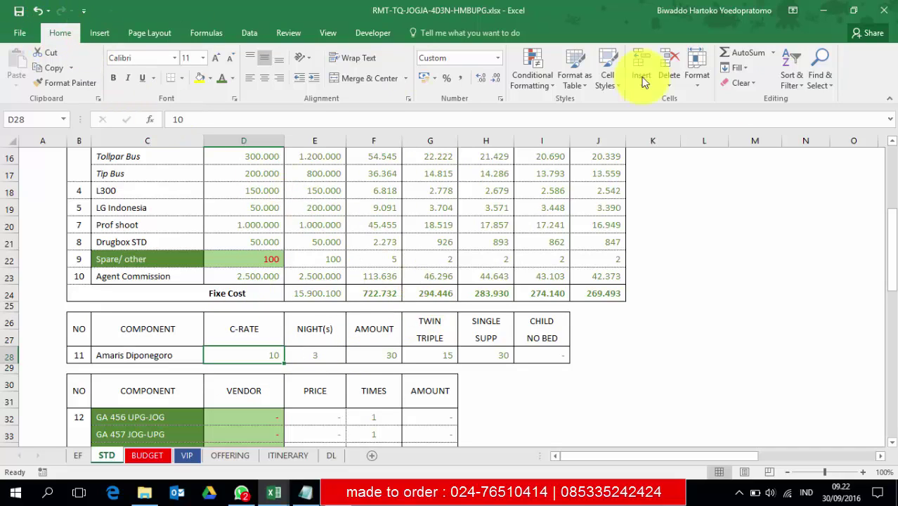
pyautogui.click(772, 54)
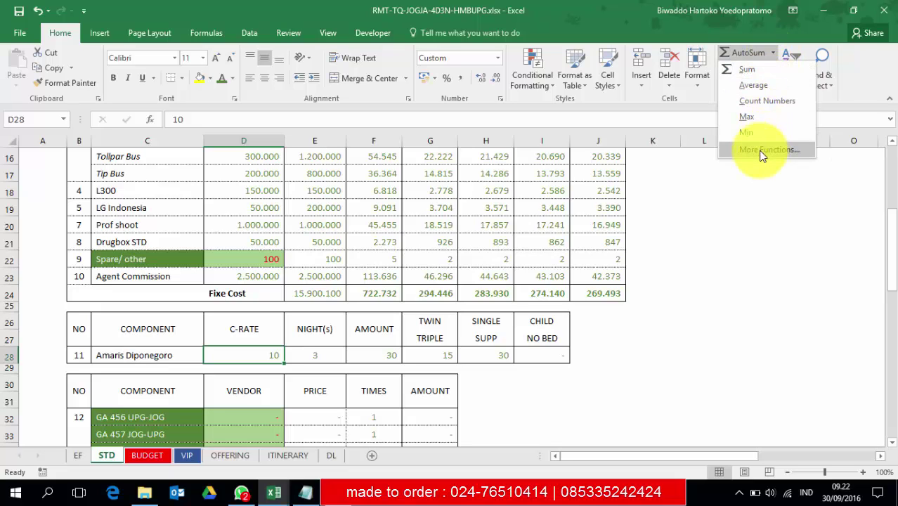
pyautogui.click(761, 152)
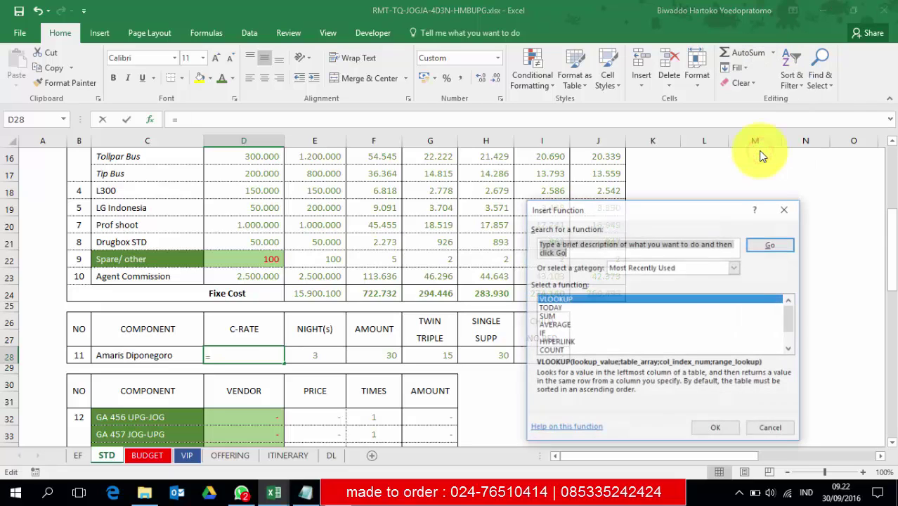
pyautogui.doubleClick(560, 300)
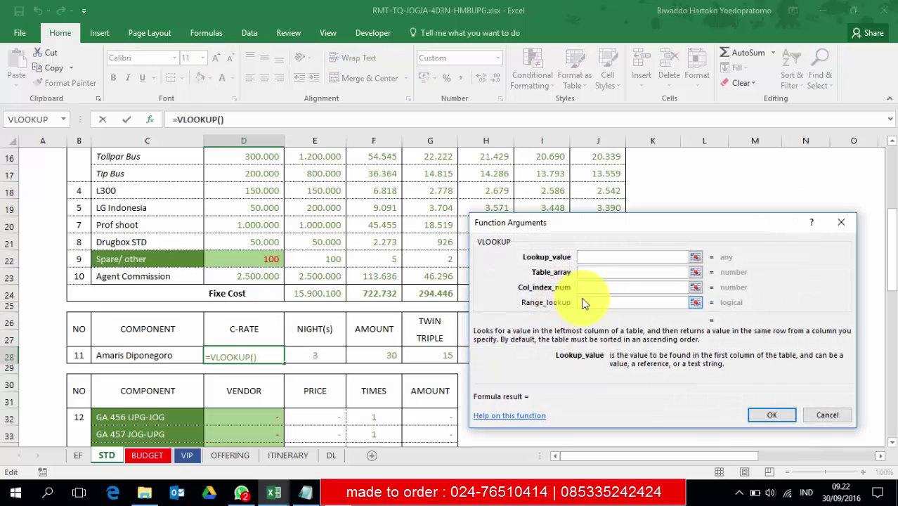
pyautogui.click(143, 355)
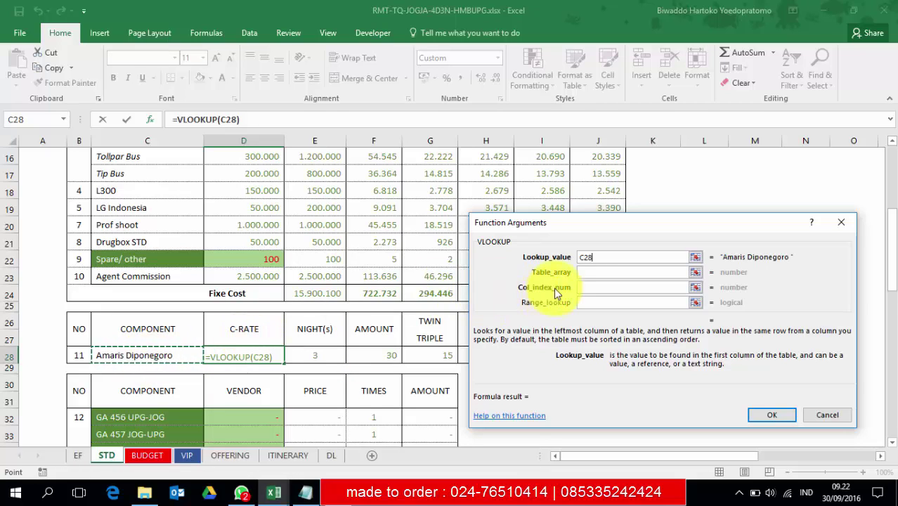
# Set the VLOOKUP table array to the variable cost range $H$2:$K$1000 in the AT-SYSTEM-UPG-JOGJA-4D3N-HMBUPG.xlsx workbook
pyautogui.click(695, 273)
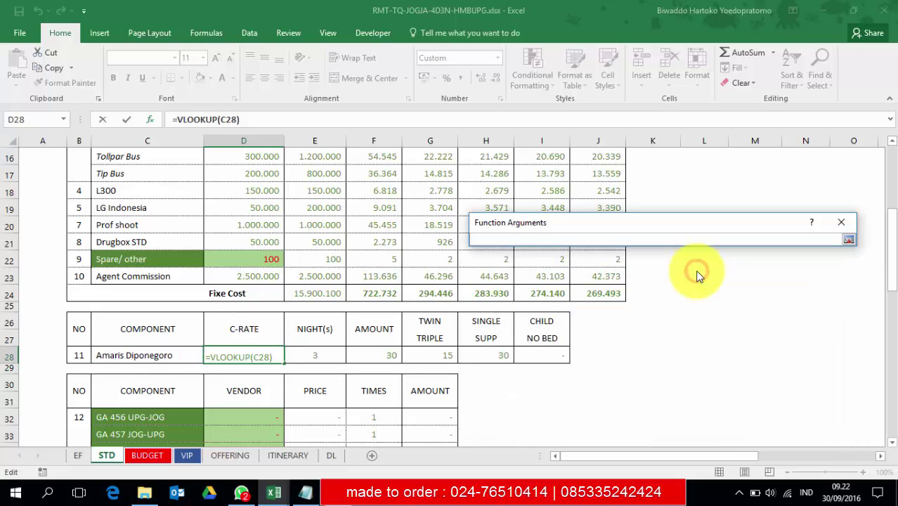
pyautogui.moveTo(280, 496)
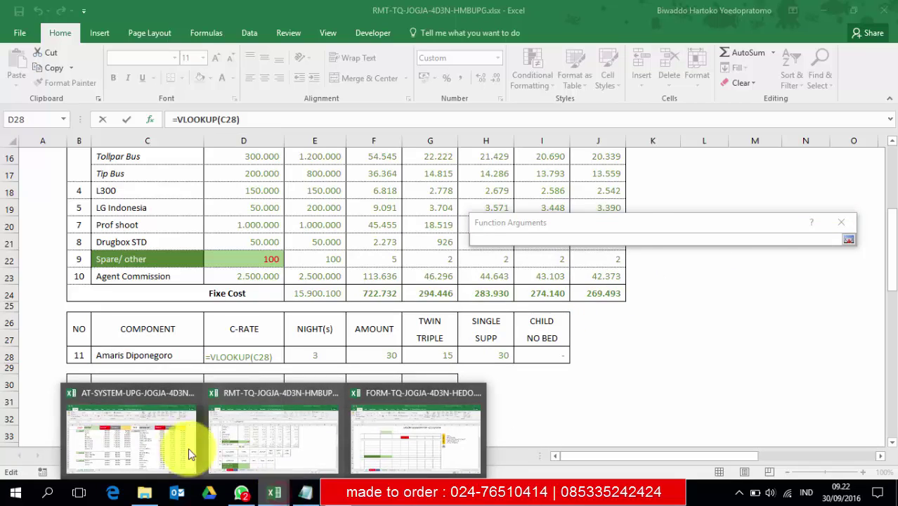
pyautogui.click(150, 428)
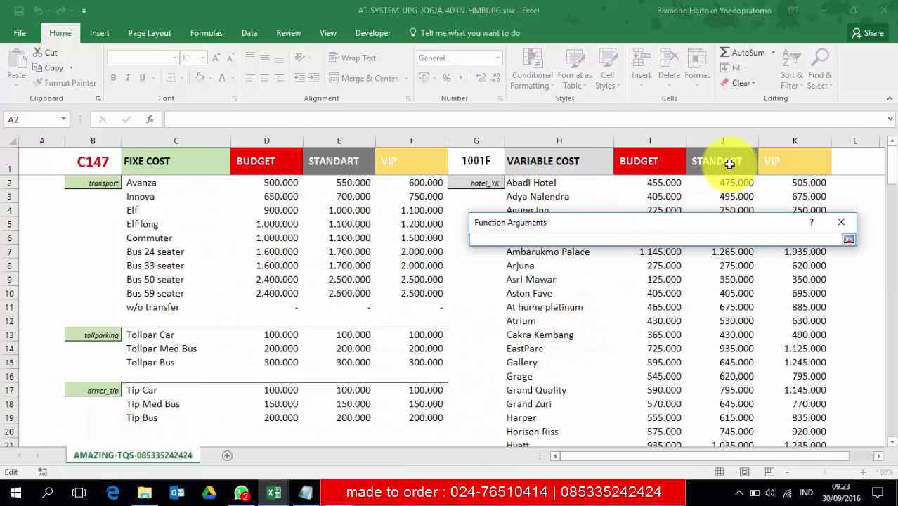
pyautogui.moveTo(524, 182); pyautogui.dragTo(798, 392)
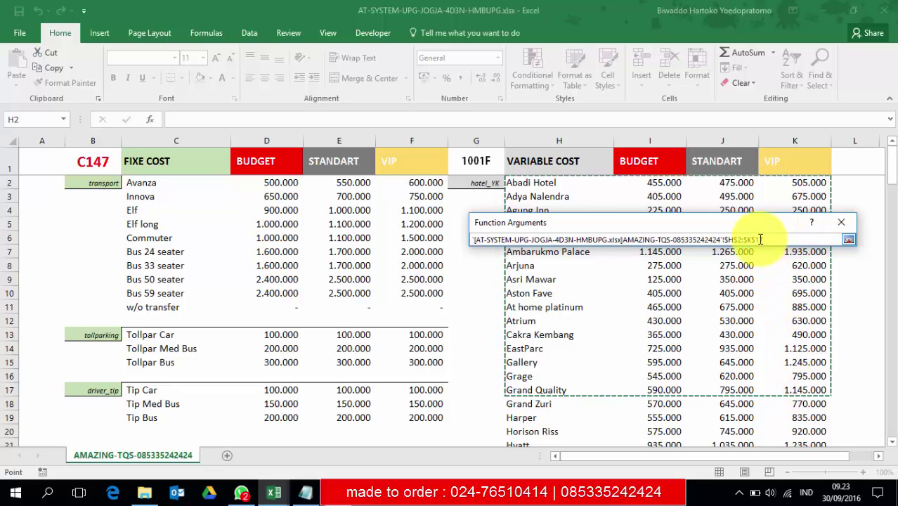
pyautogui.click(784, 241)
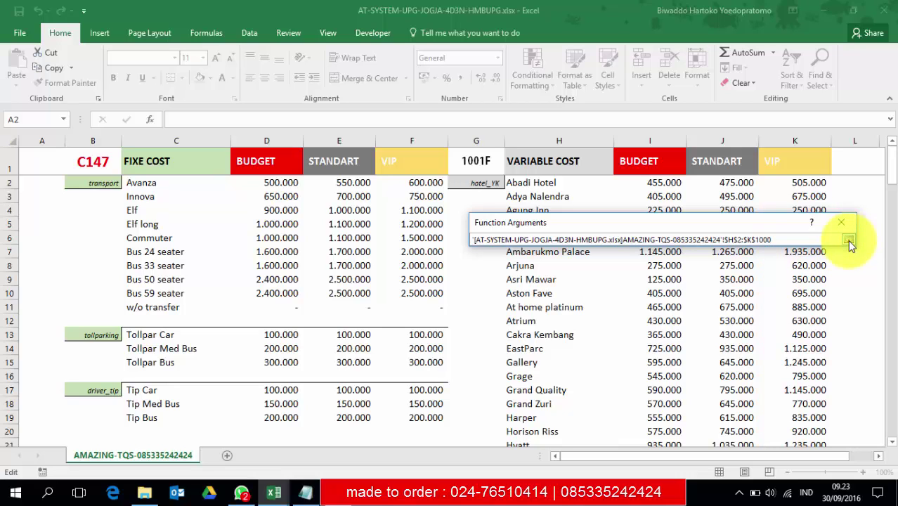
pyautogui.click(849, 241)
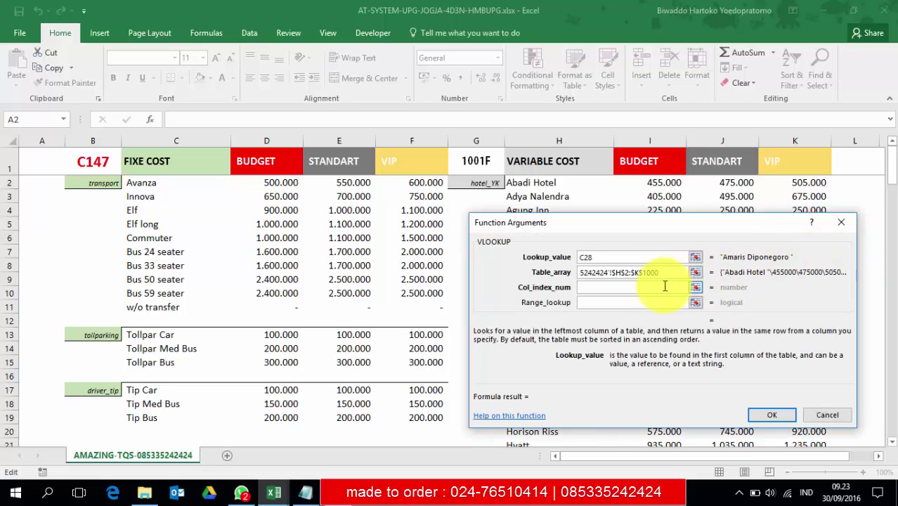
# Complete the VLOOKUP in D28 with column index 3 and range lookup 0
pyautogui.click(588, 287)
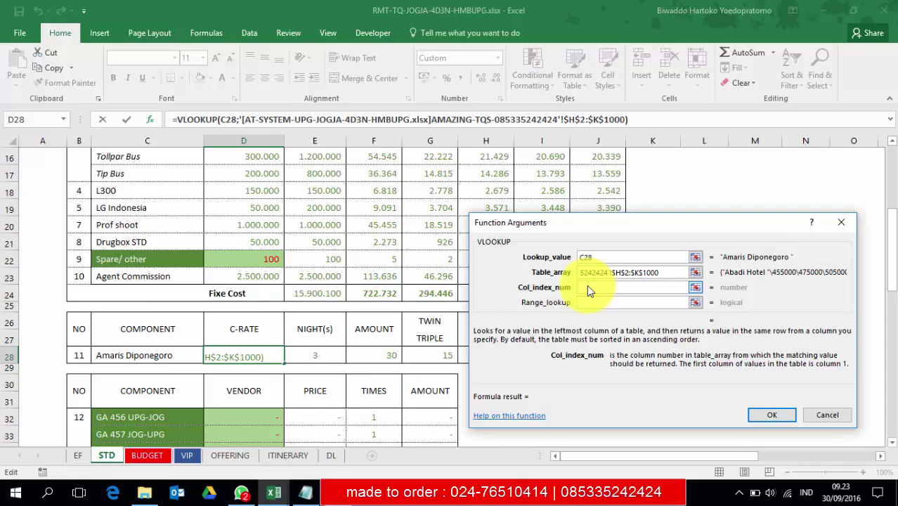
pyautogui.write('3')
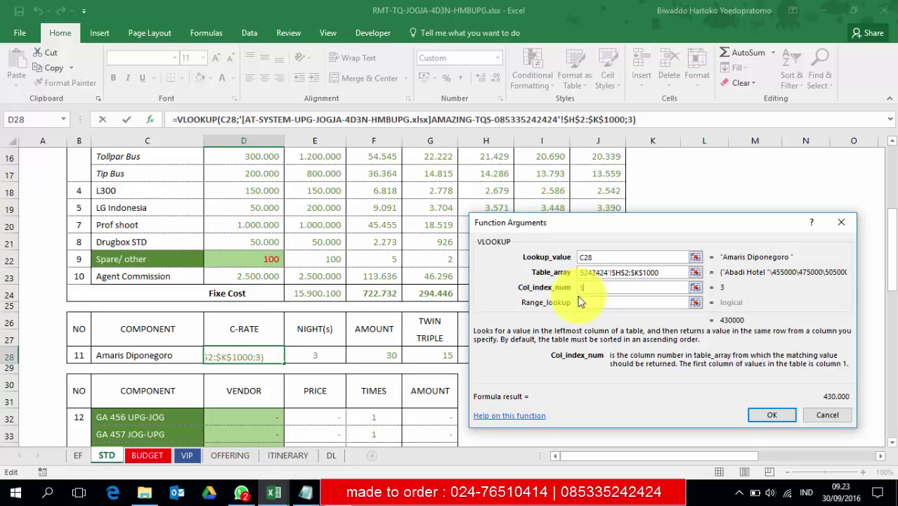
pyautogui.click(585, 302)
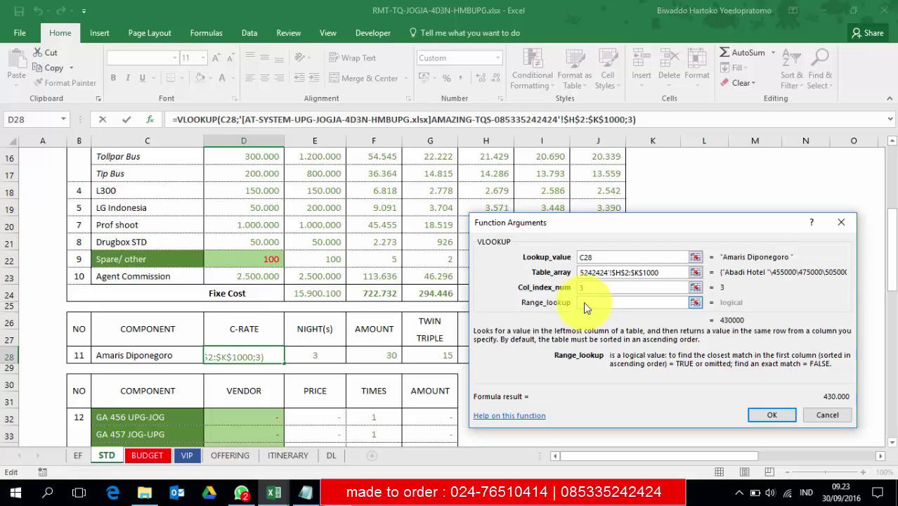
pyautogui.write('0')
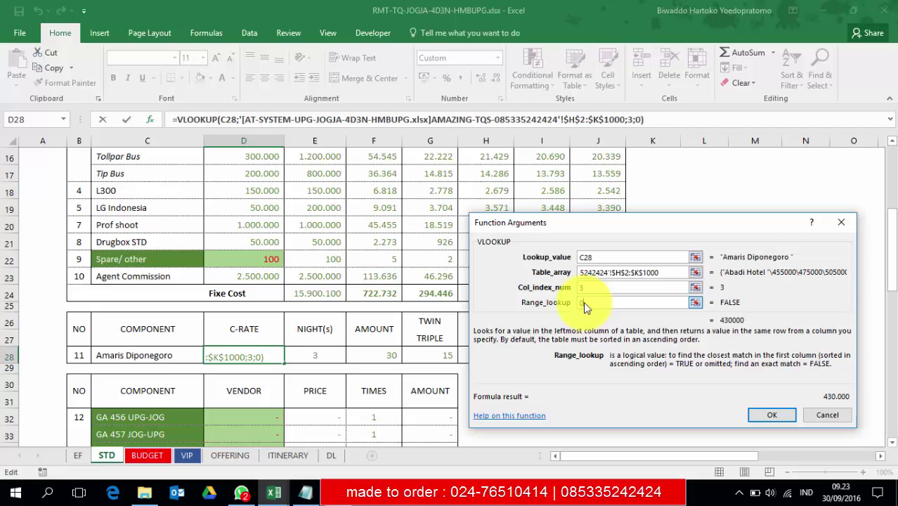
pyautogui.click(771, 415)
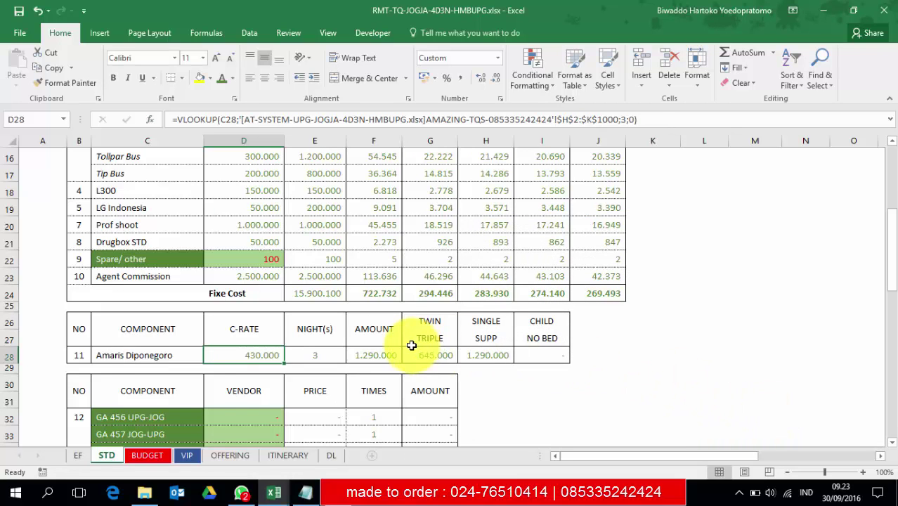
# Open the data validation settings of hotel component cell C28 and clear its list source
pyautogui.scroll(-2, 379, 281)
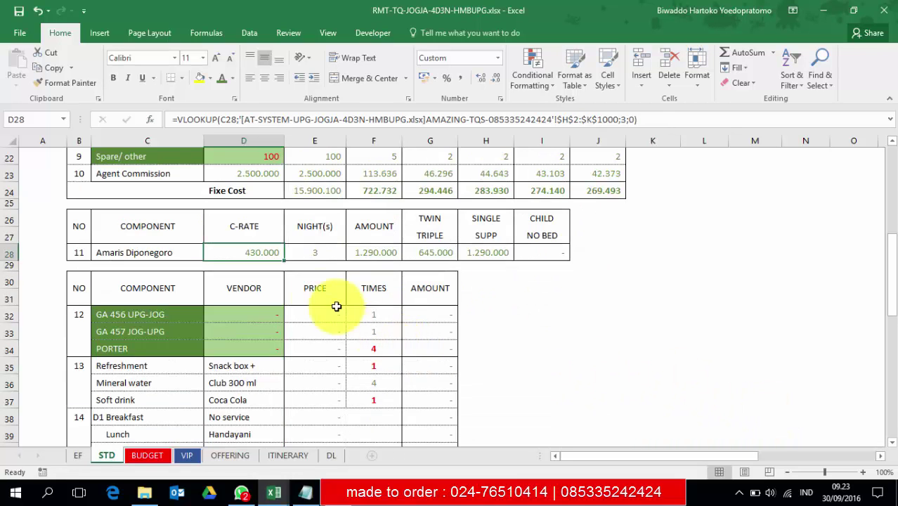
pyautogui.click(168, 253)
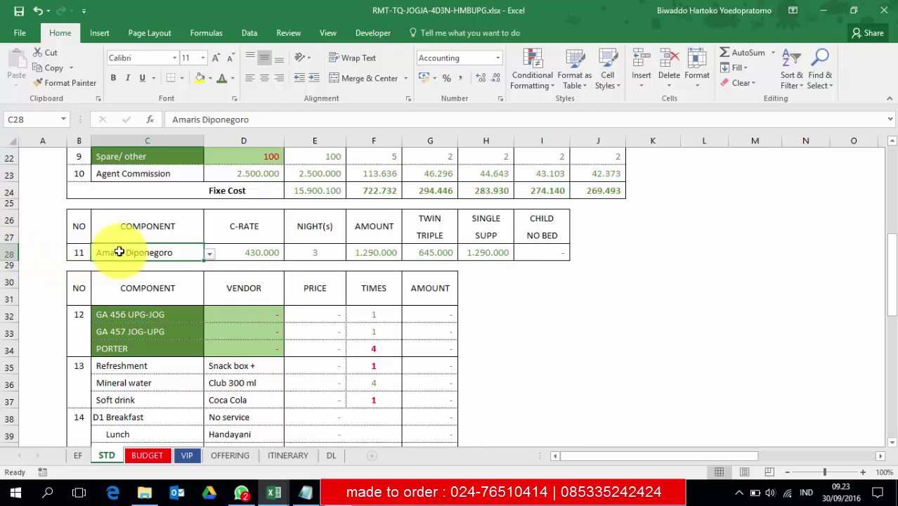
pyautogui.click(253, 34)
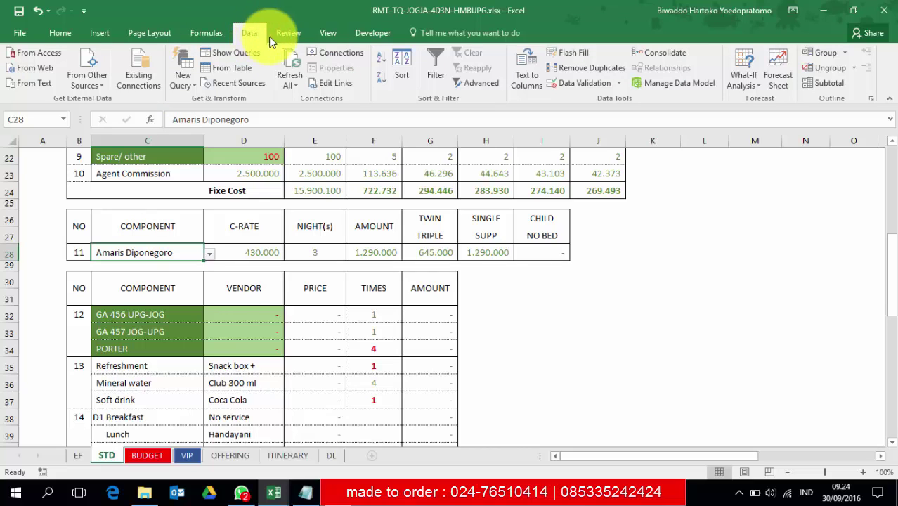
pyautogui.click(619, 83)
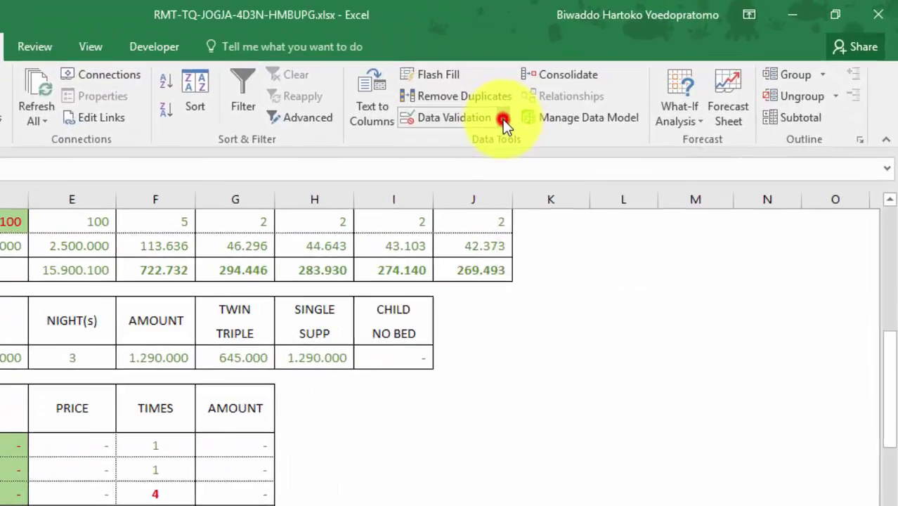
pyautogui.click(618, 83)
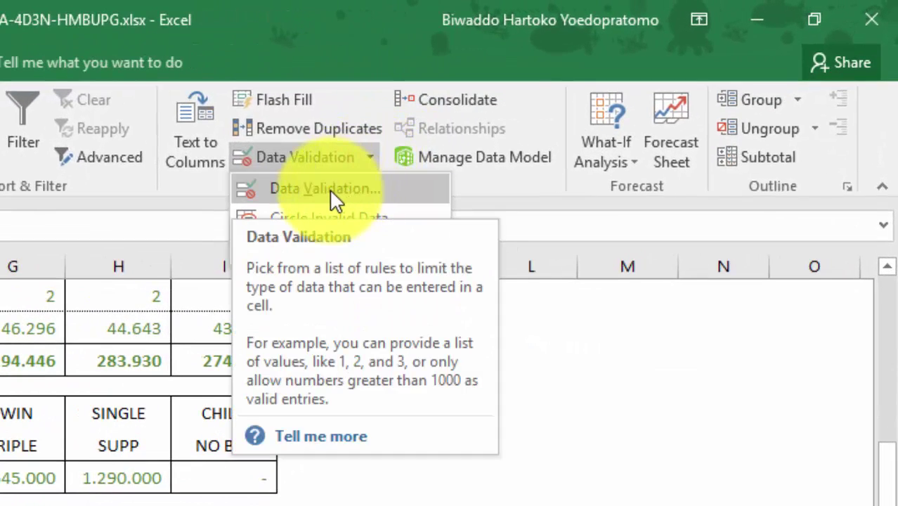
pyautogui.click(330, 190)
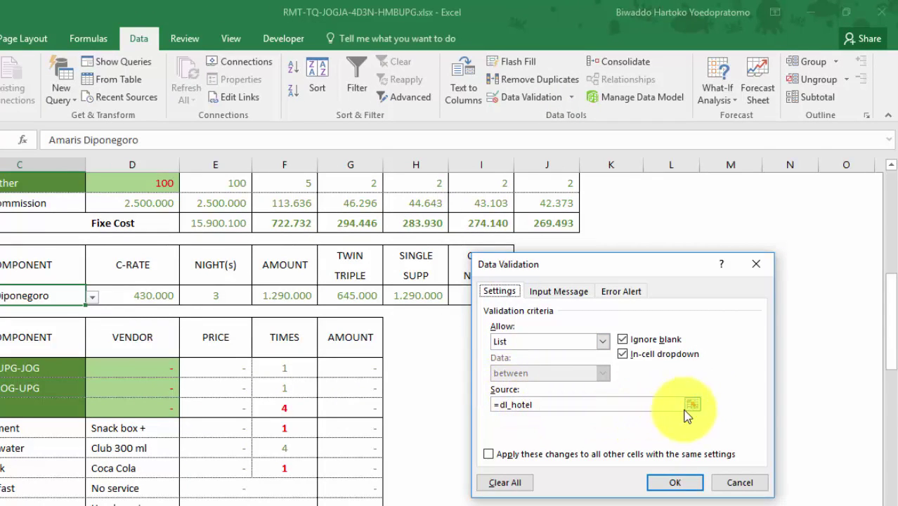
pyautogui.moveTo(541, 406); pyautogui.dragTo(481, 406)
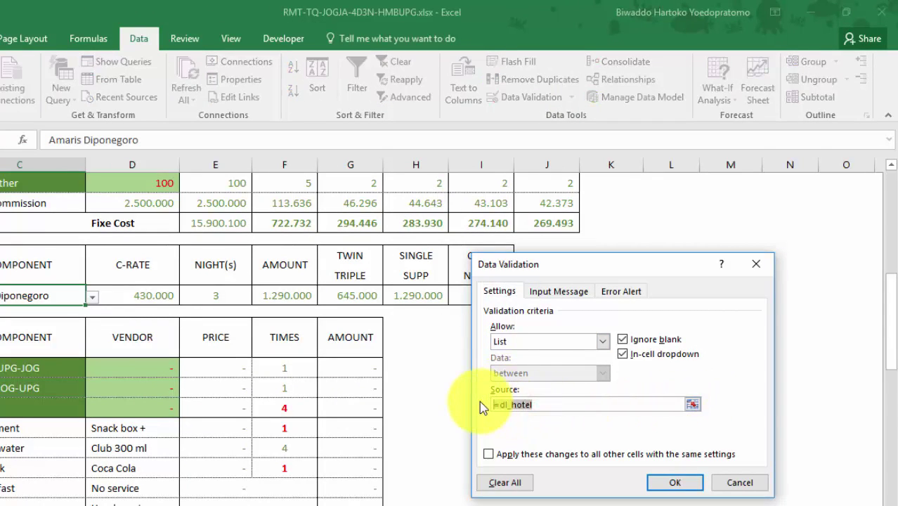
pyautogui.press('BackSpace')
# Set the validation list source of C28 to the hotel range in the Hotel Yogyakarta column of the DL sheet
pyautogui.click(693, 405)
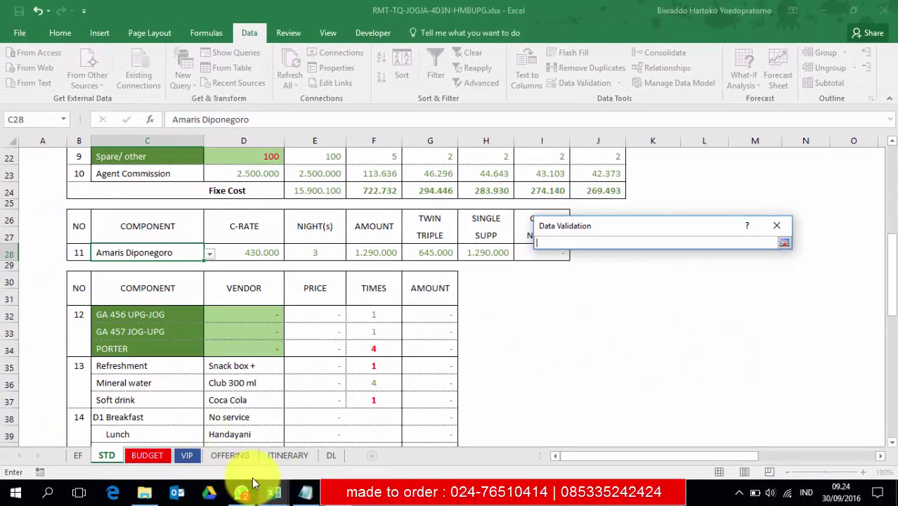
pyautogui.click(332, 455)
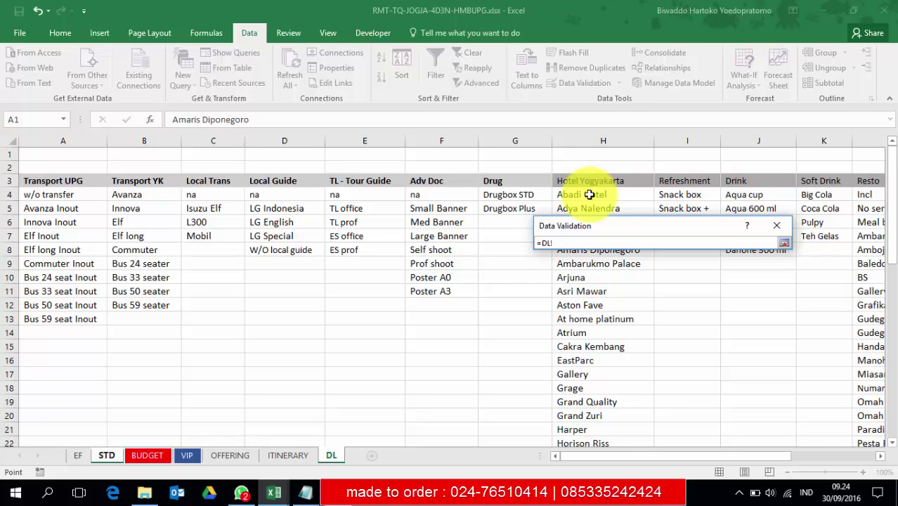
pyautogui.moveTo(591, 195); pyautogui.dragTo(584, 357)
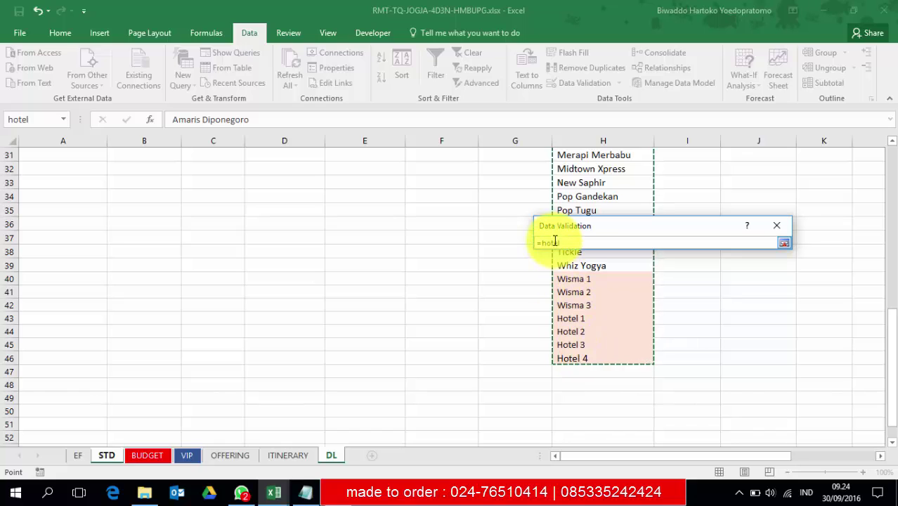
pyautogui.click(784, 242)
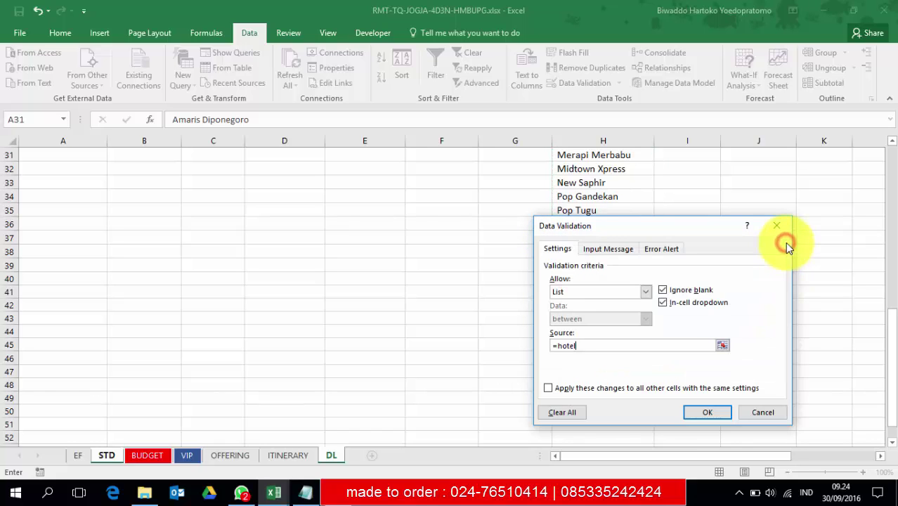
pyautogui.click(706, 413)
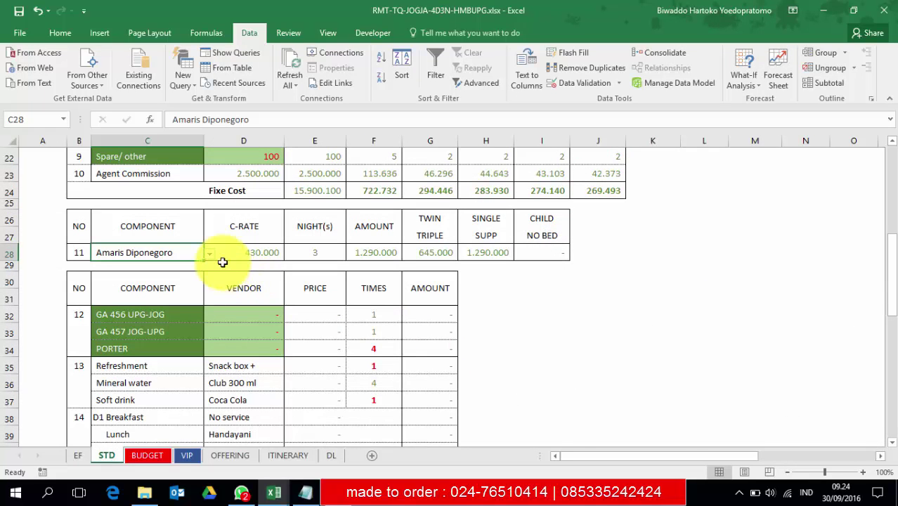
# Choose Abadi Hotel from the list in C28 and check its C-RATE in D28
pyautogui.click(210, 254)
pyautogui.click(147, 264)
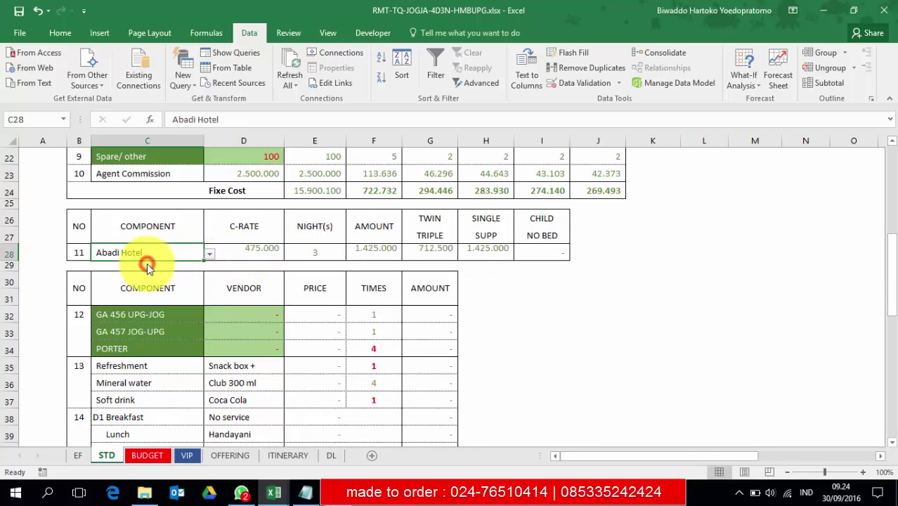
pyautogui.click(257, 252)
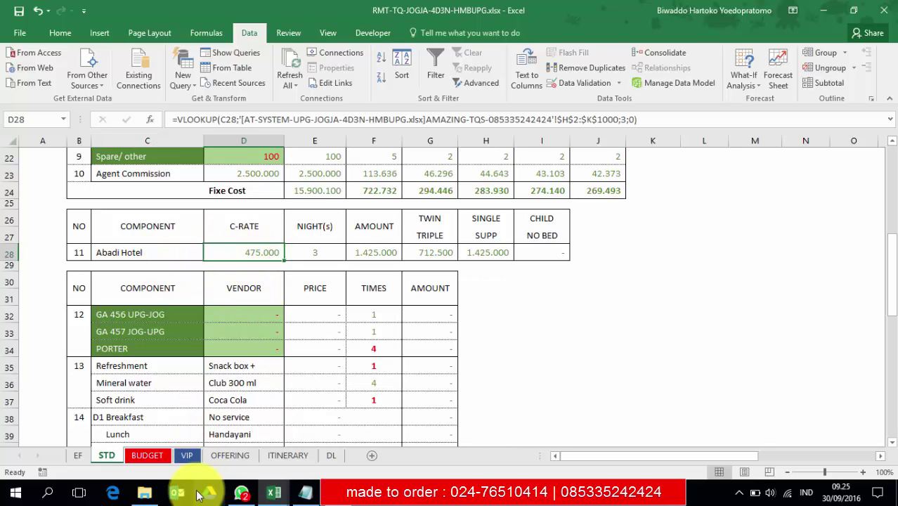
# Switch to the AT-SYSTEM-UPG-JOGJA-4D3N-HMBUPG.xlsx workbook and set Abadi Hotel's BUDGET rate in I2 to 440000
pyautogui.click(275, 493)
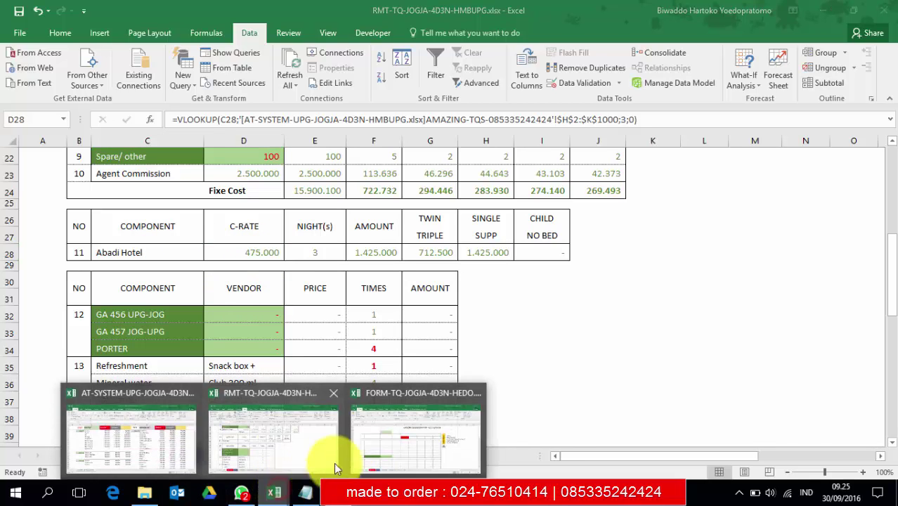
pyautogui.click(140, 429)
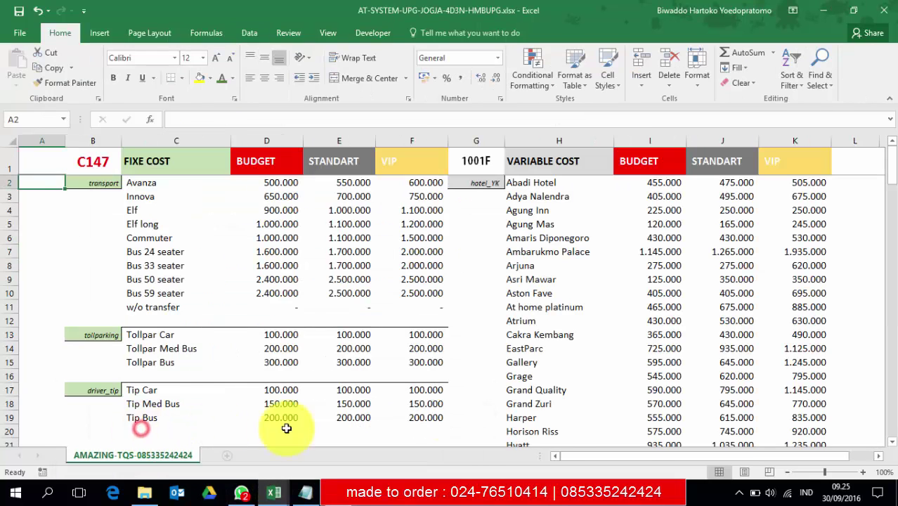
pyautogui.click(537, 184)
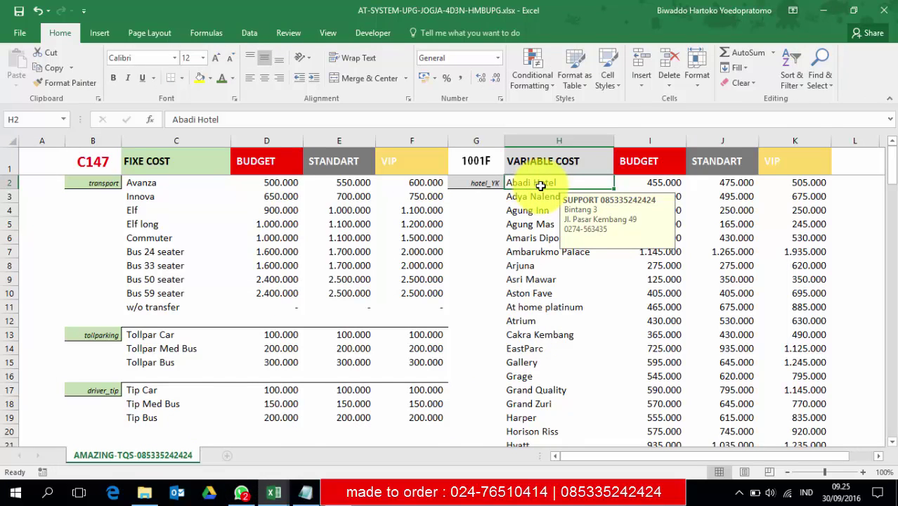
pyautogui.click(661, 182)
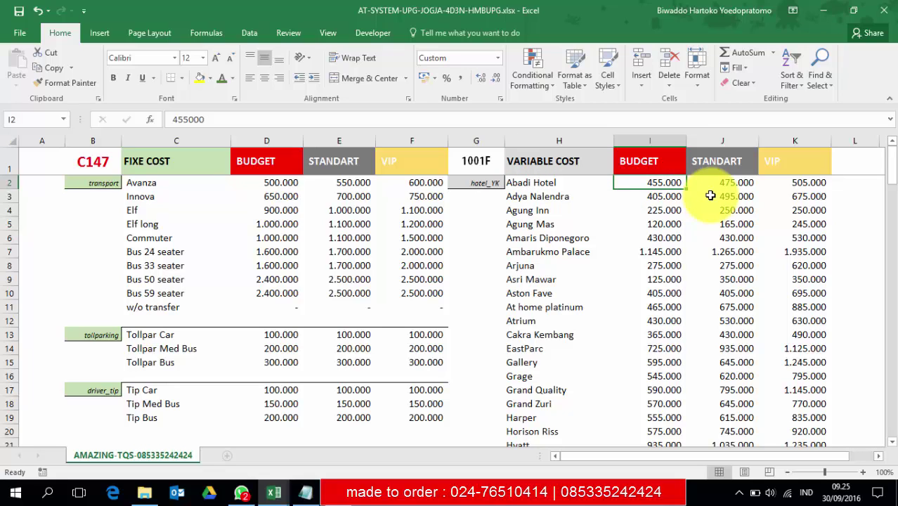
pyautogui.write('4')
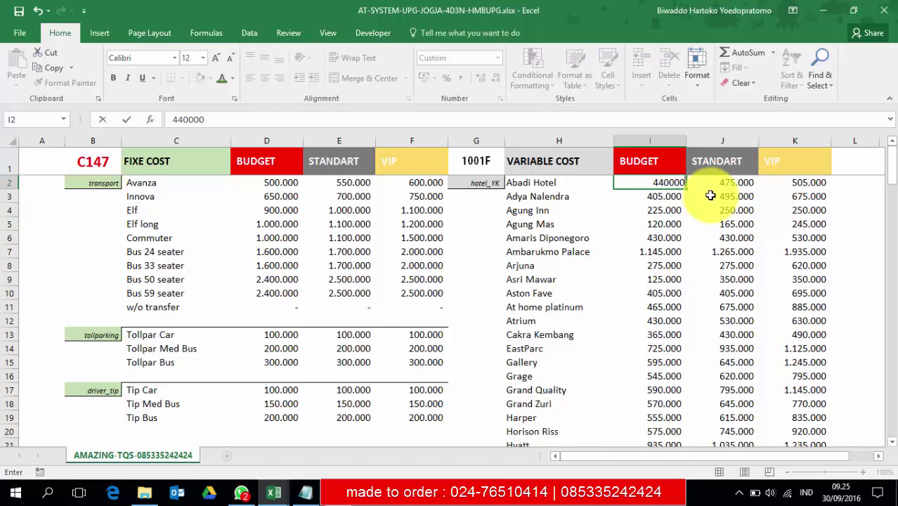
pyautogui.press('Return')
pyautogui.click(680, 182)
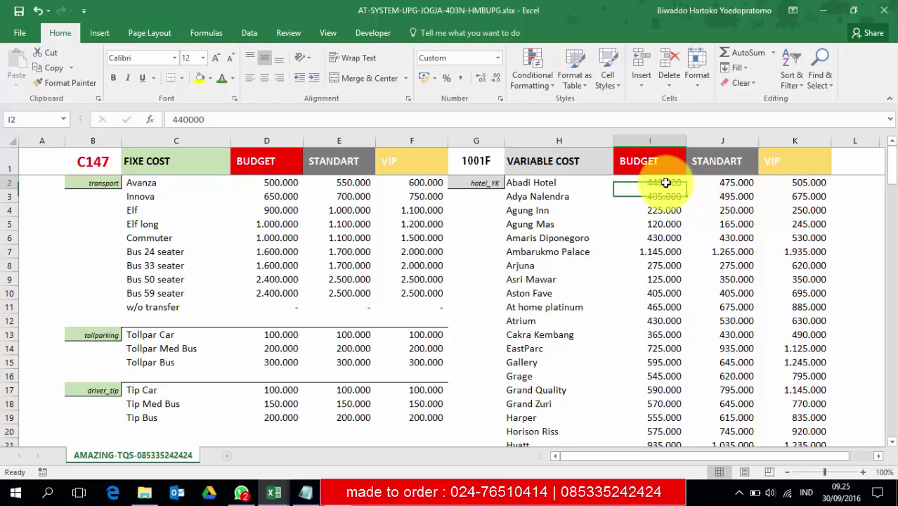
# Return to the RMT-TQ-JOGJA-4D3N-HMBUPG.xlsx workbook and check whether Abadi Hotel's C-RATE in D28 reflects the budget rate change
pyautogui.click(275, 492)
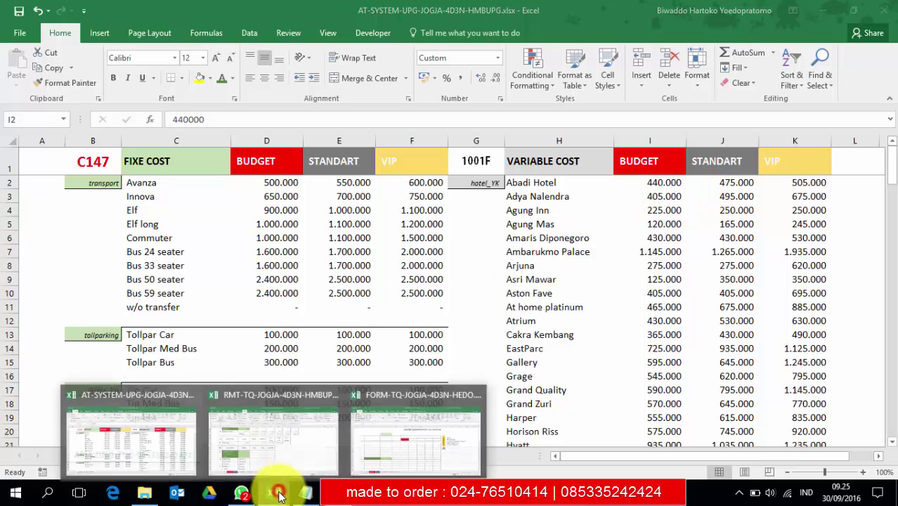
pyautogui.click(279, 422)
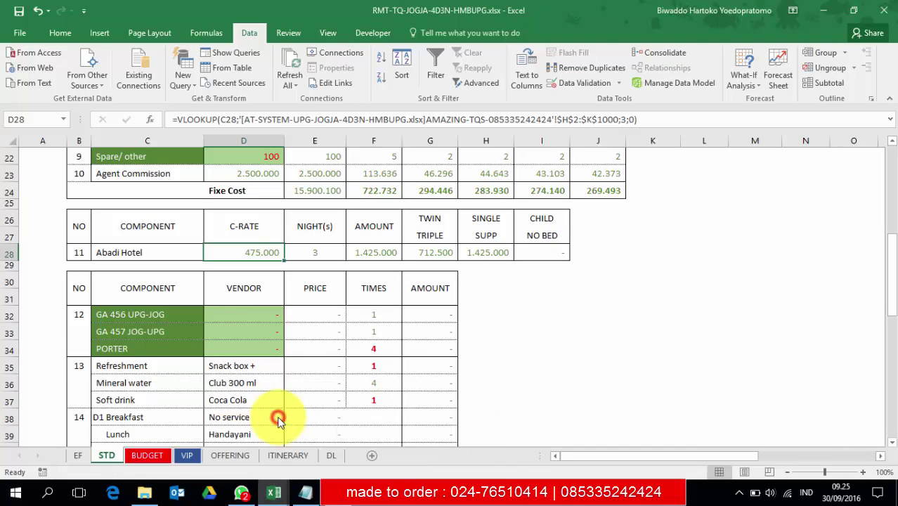
pyautogui.click(148, 254)
pyautogui.click(259, 254)
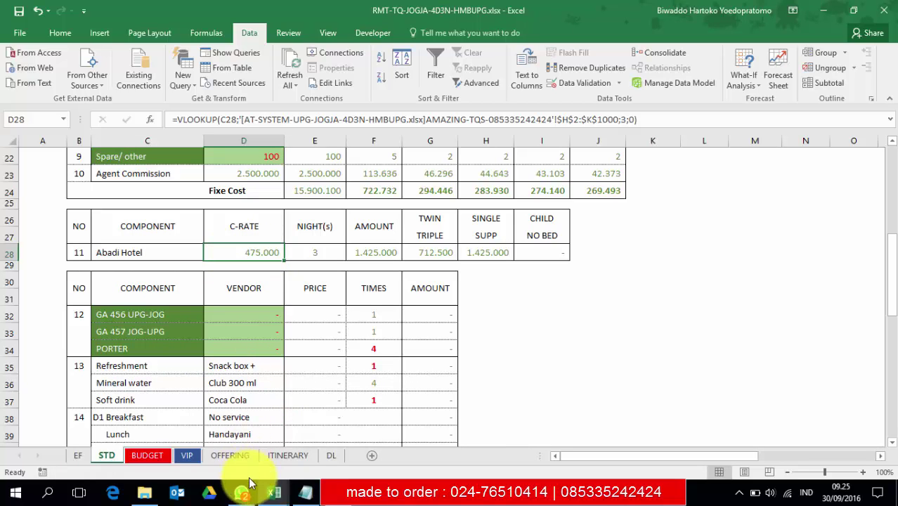
# Switch to the AT-SYSTEM workbook and set Abadi Hotel's STANDART rate in J2 to 460000
pyautogui.click(273, 495)
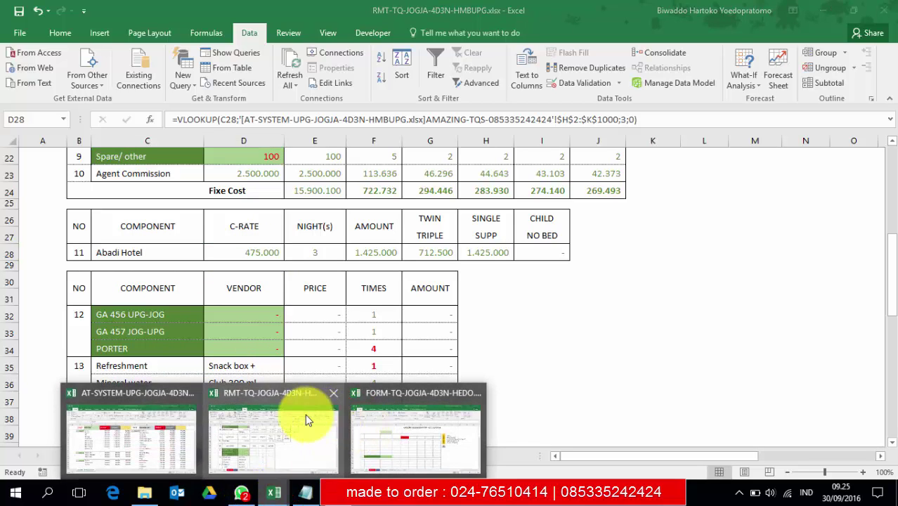
pyautogui.click(141, 424)
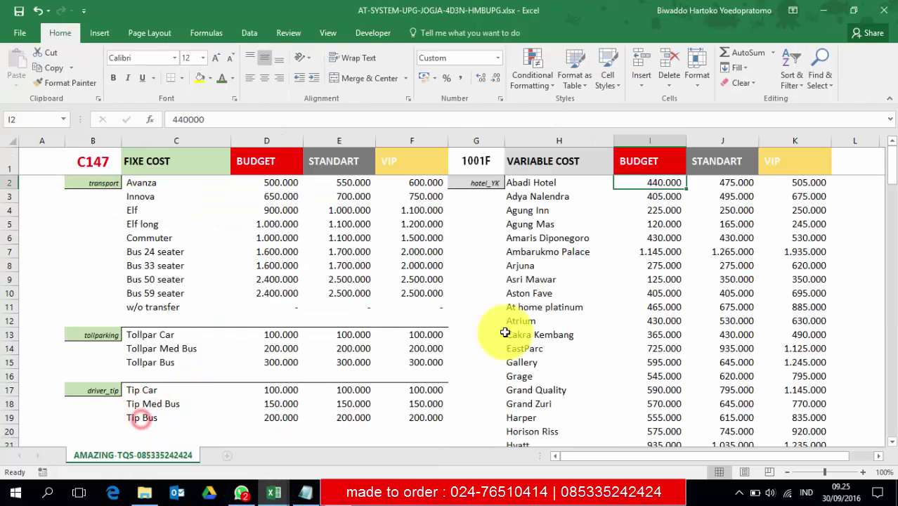
pyautogui.click(733, 182)
pyautogui.write('460000')
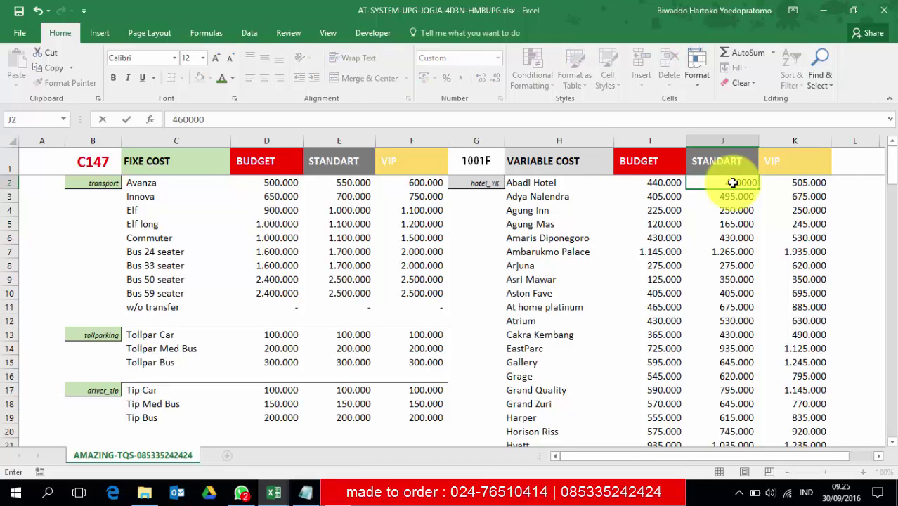
pyautogui.press('Return')
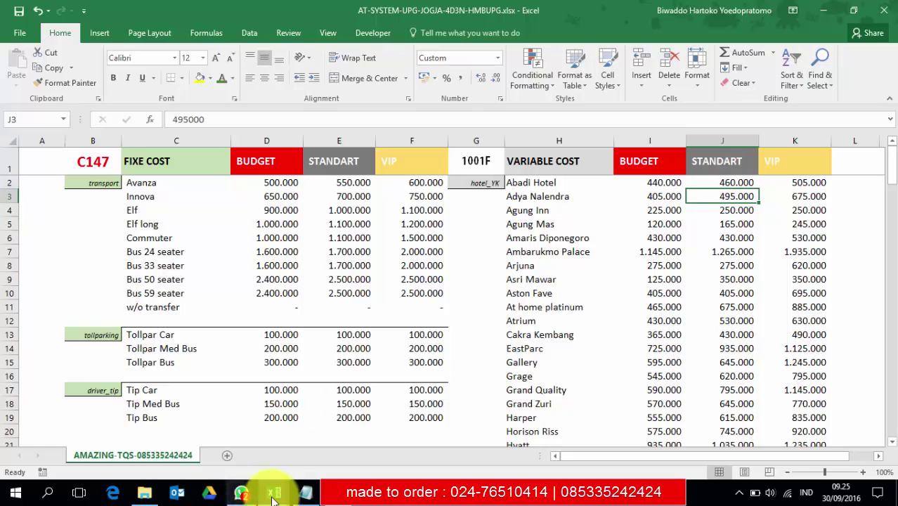
# Return to the RMT-TQ quotation workbook and check Abadi Hotel's C-RATE against the changed standard rate
pyautogui.moveTo(274, 490)
pyautogui.click(300, 446)
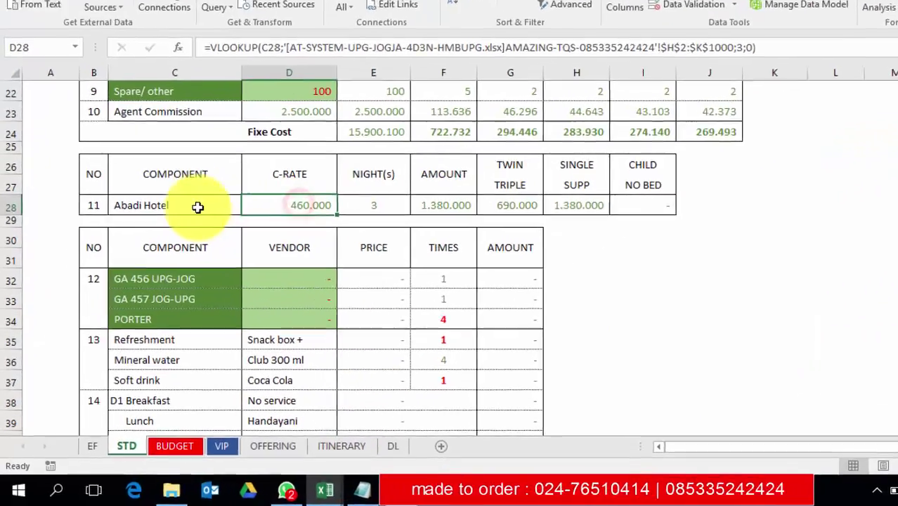
pyautogui.click(140, 252)
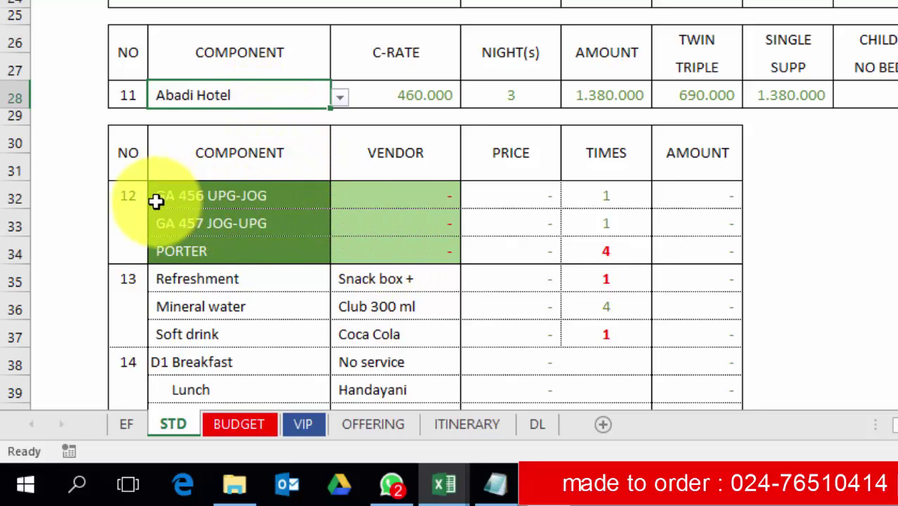
# Examine the flight ticket and porter rows of component 12, including their vendor cells and the porter's TIMES cell
pyautogui.click(132, 198)
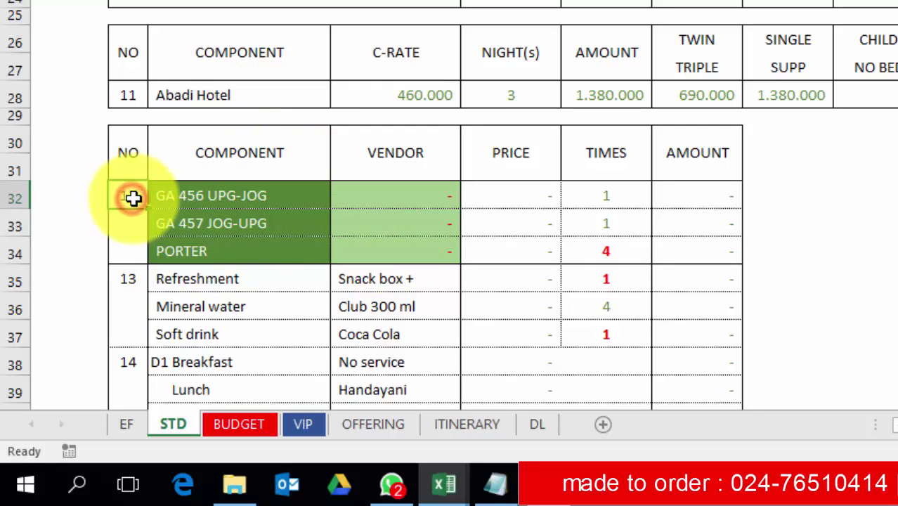
pyautogui.moveTo(223, 196); pyautogui.dragTo(396, 249)
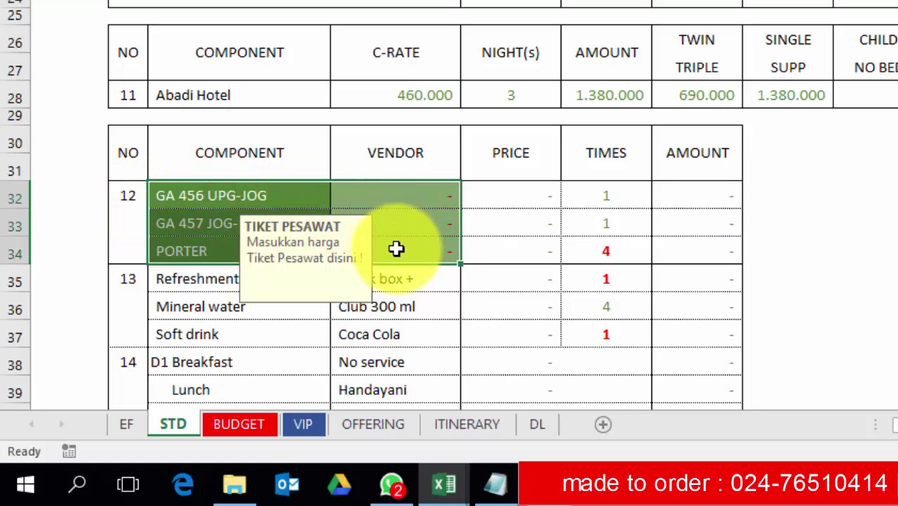
pyautogui.click(405, 200)
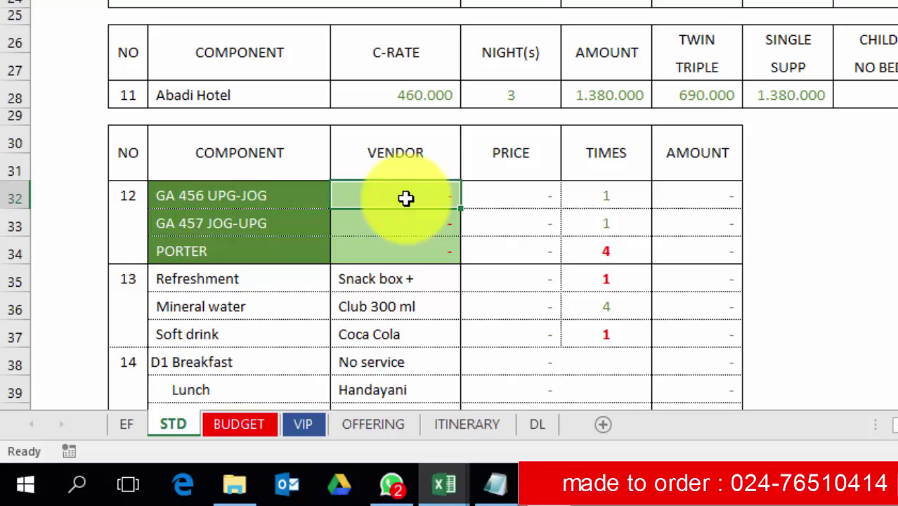
pyautogui.click(240, 252)
pyautogui.click(619, 255)
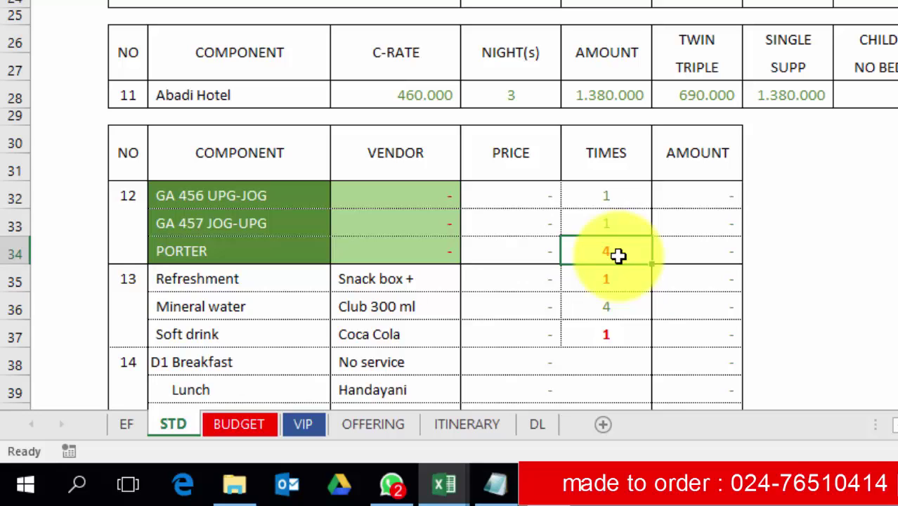
# Link the GA 456 UPG-JOG price in E32 to vendor cell D32 and enter 789 in that vendor cell
pyautogui.click(520, 197)
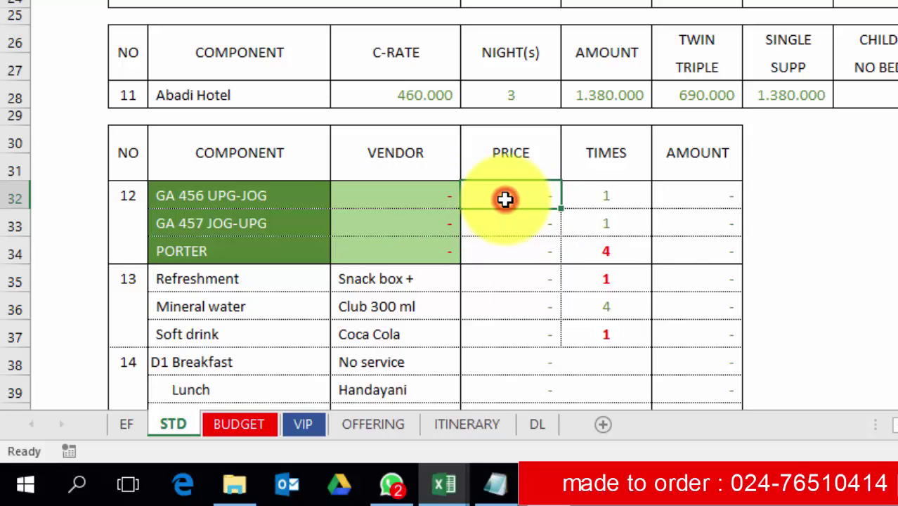
pyautogui.click(409, 199)
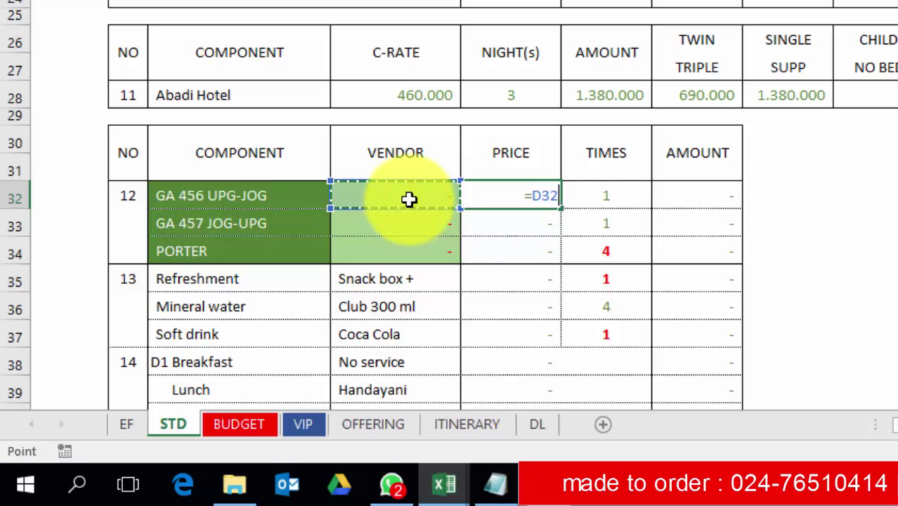
pyautogui.press('Return')
pyautogui.click(408, 199)
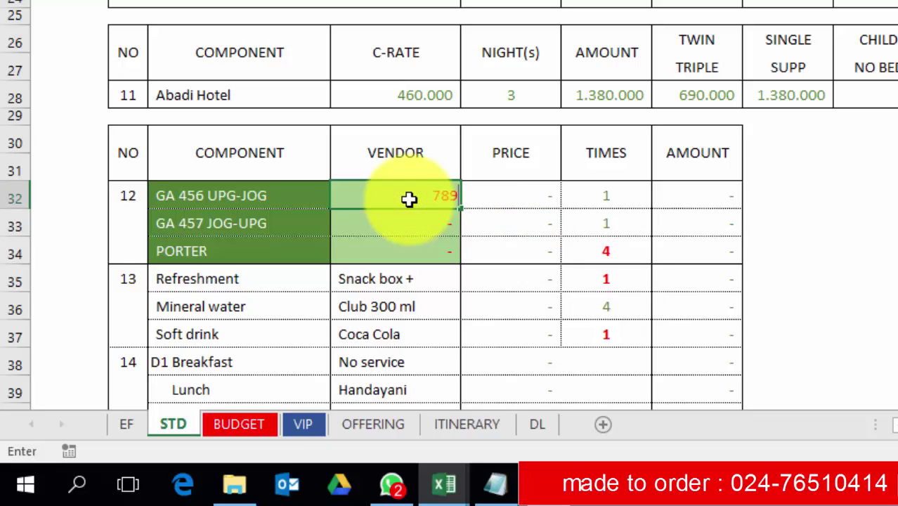
pyautogui.press('Return')
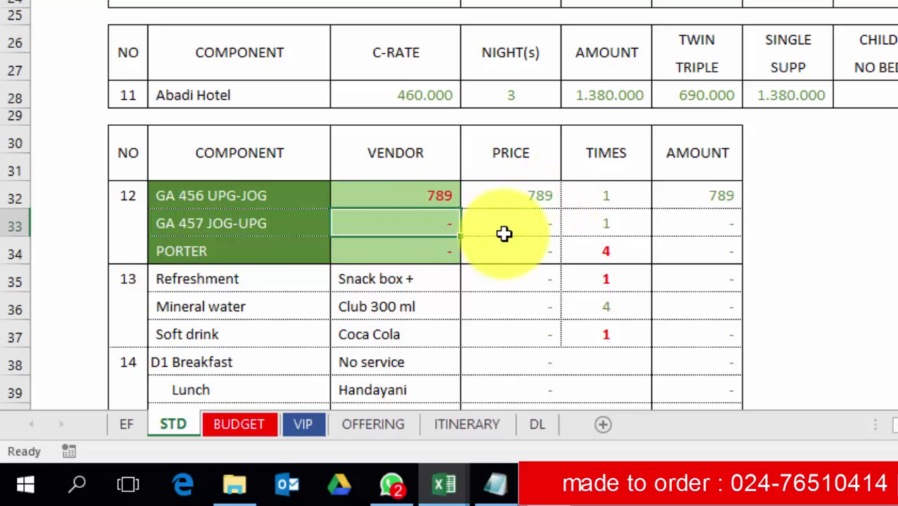
# Fill the E32 price formula down to the GA 457 JOG-UPG and PORTER rows and check both rows' price cells
pyautogui.click(539, 194)
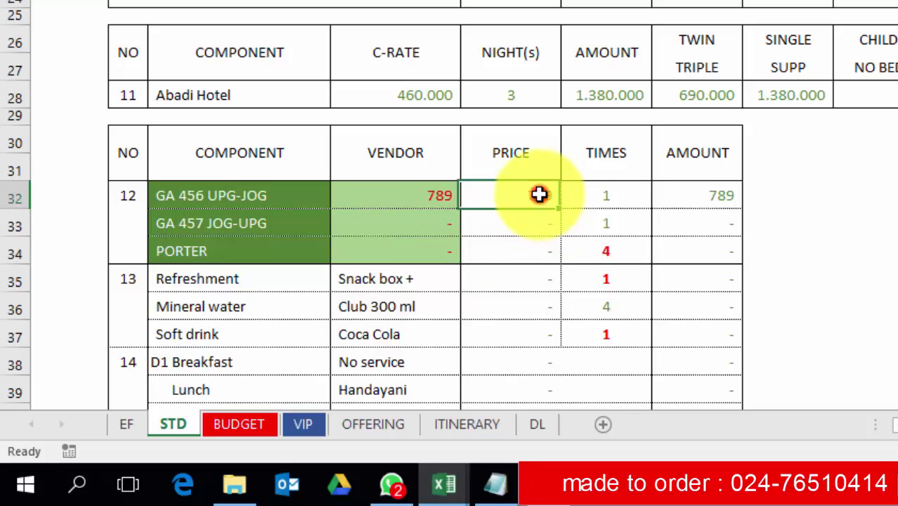
pyautogui.moveTo(562, 213); pyautogui.dragTo(556, 261)
pyautogui.click(524, 226)
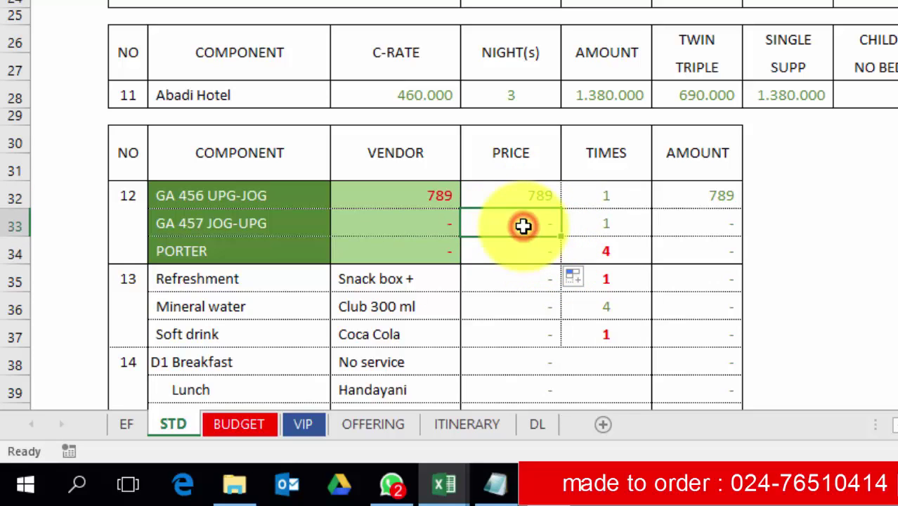
pyautogui.click(401, 222)
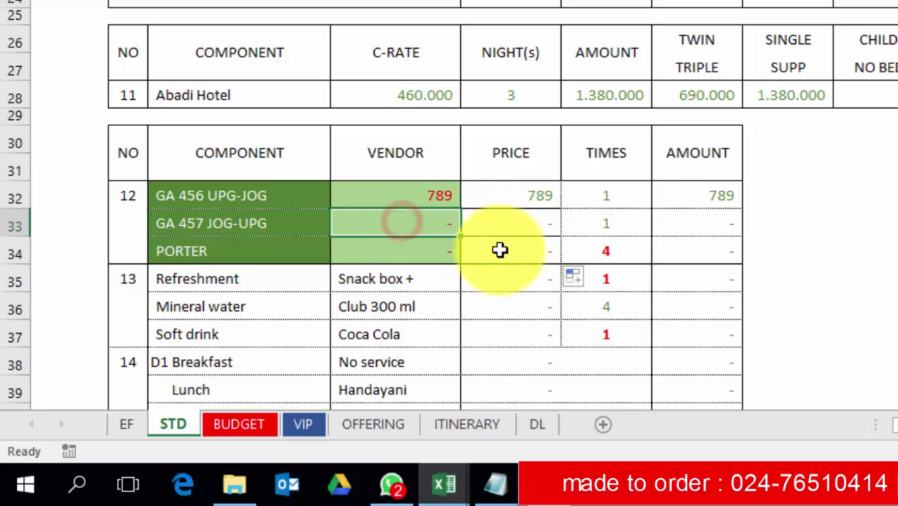
pyautogui.click(523, 250)
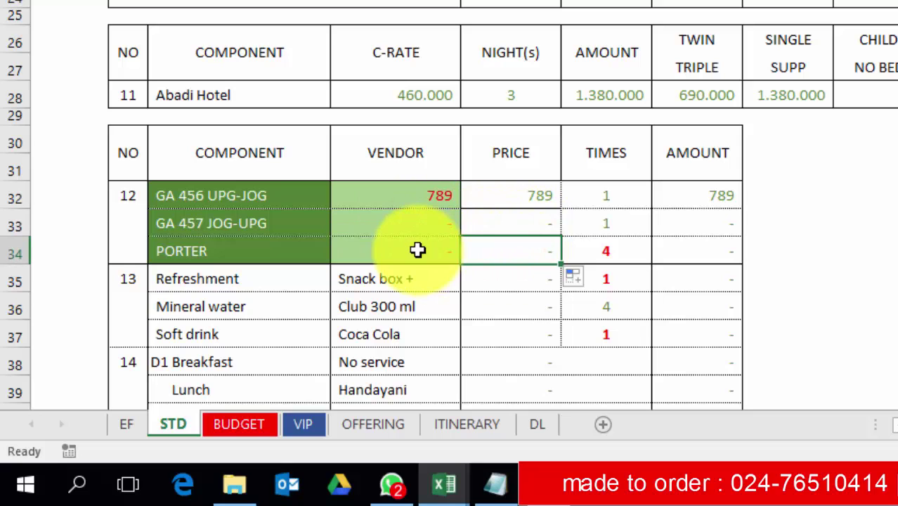
# Give the GA 457 JOG-UPG price cell E33 dotted top and bottom borders
pyautogui.click(513, 214)
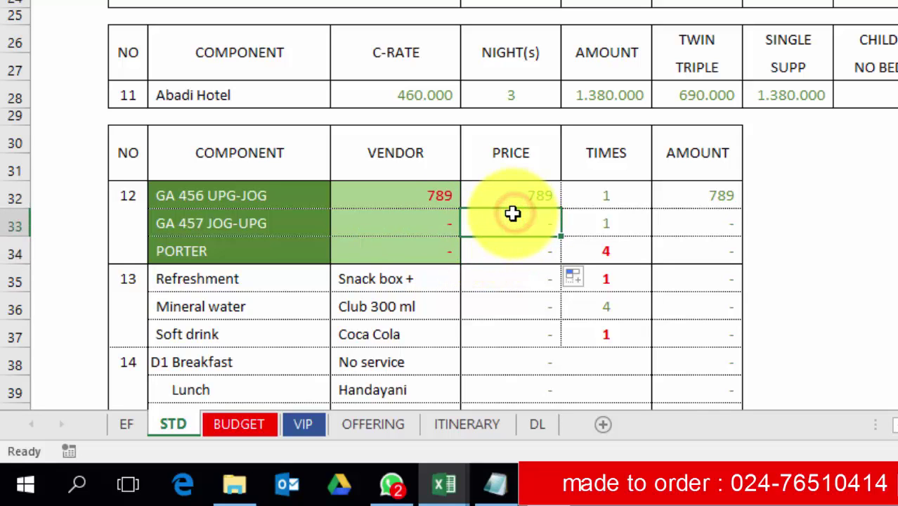
pyautogui.rightClick(513, 214)
pyautogui.click(581, 125)
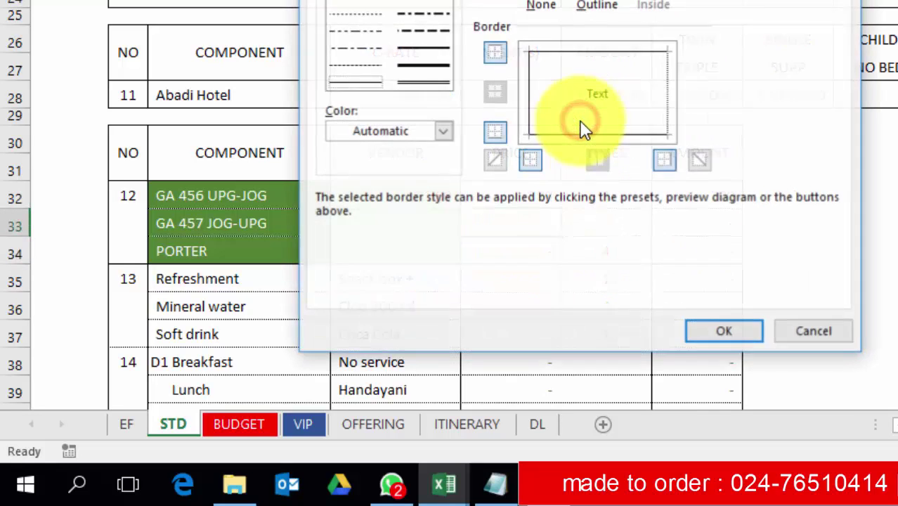
pyautogui.click(365, 5)
pyautogui.click(545, 51)
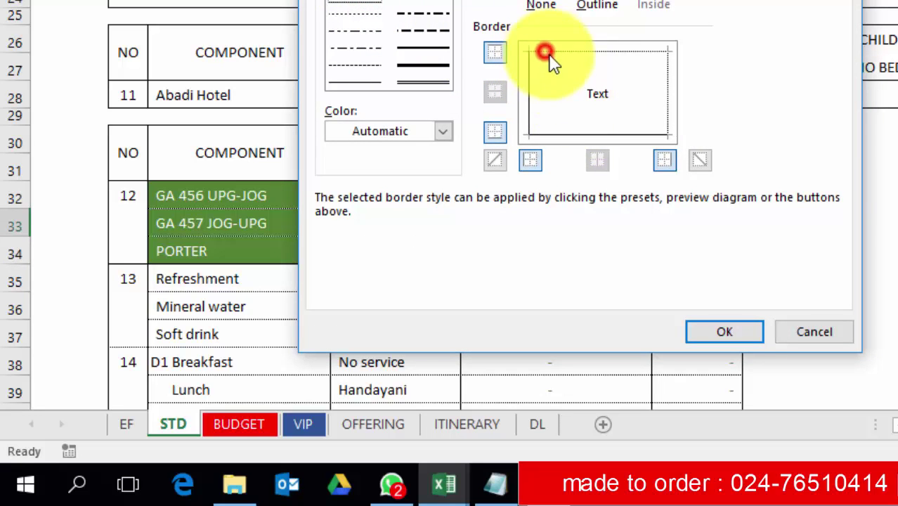
pyautogui.click(577, 135)
pyautogui.click(718, 331)
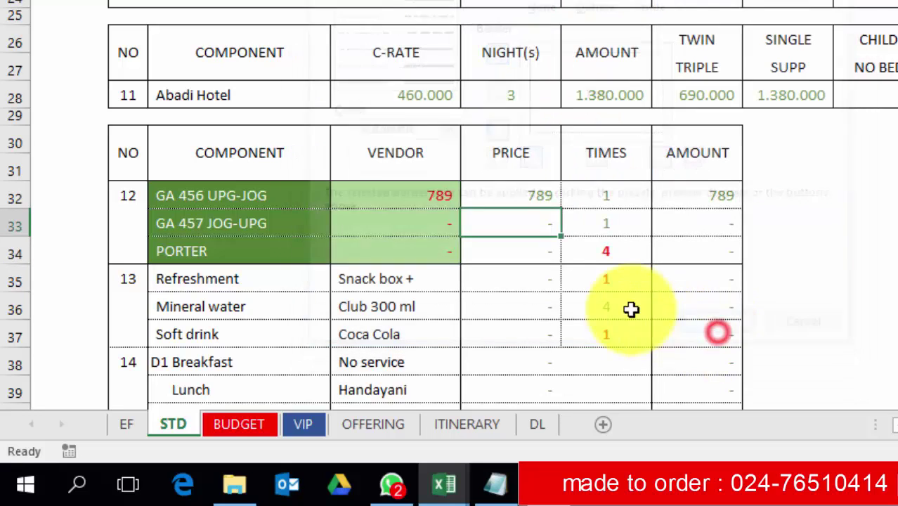
# Set the vendor amounts to 800 for GA 457 JOG-UPG and 78 for PORTER
pyautogui.click(433, 213)
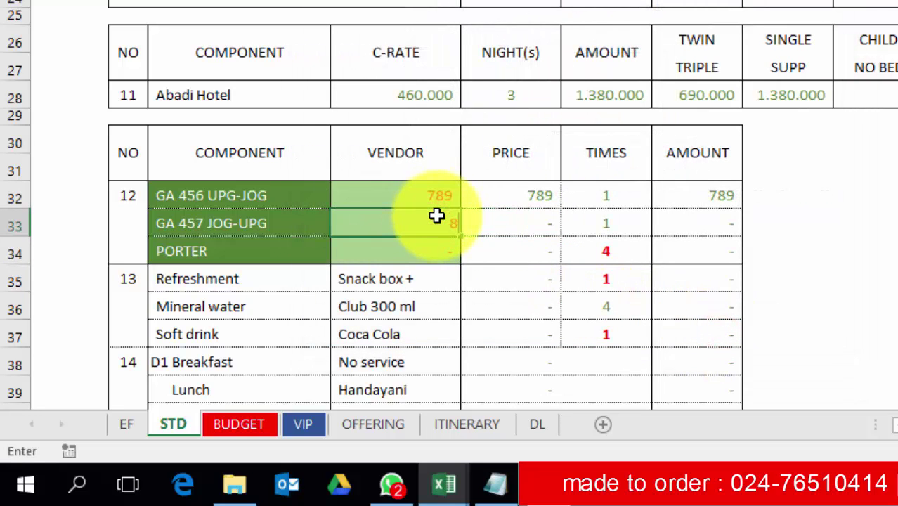
pyautogui.press('Return')
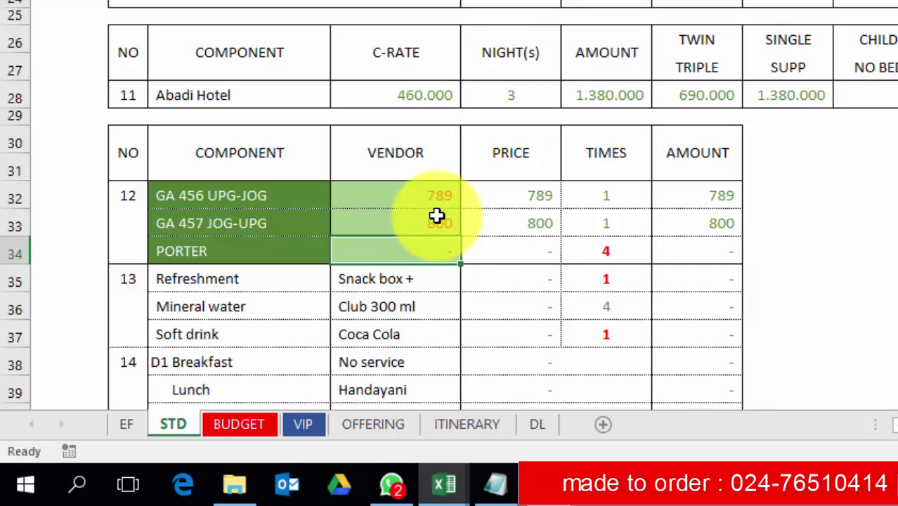
pyautogui.press('Return')
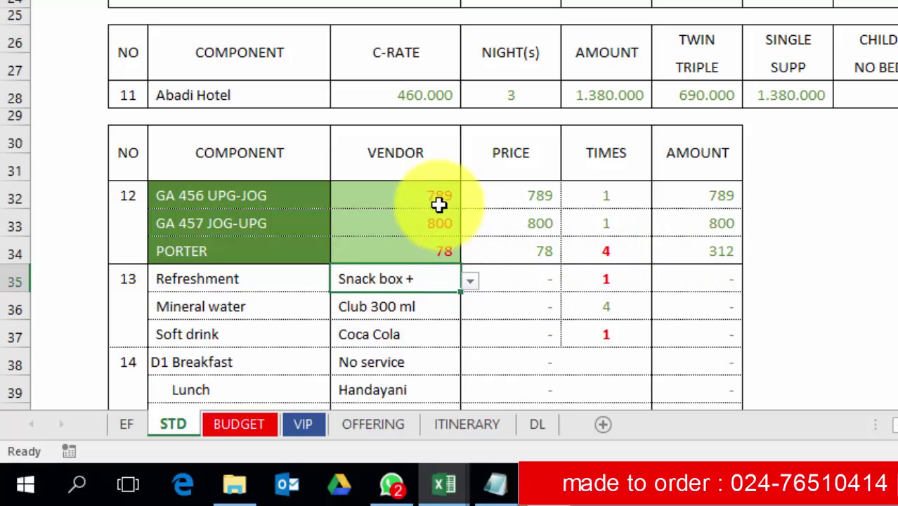
# Reset the vendor amounts of both flights and the porter in D32:D34 to 0
pyautogui.click(439, 203)
pyautogui.write('0')
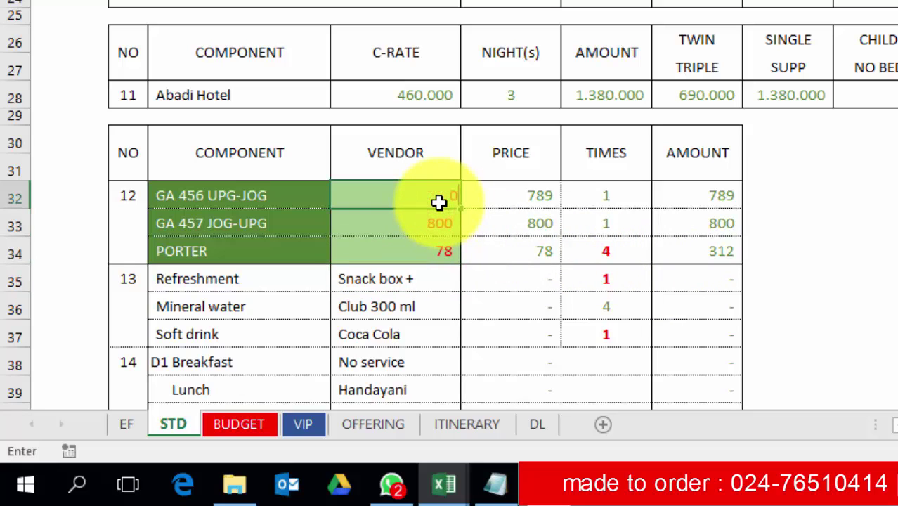
pyautogui.press('Return')
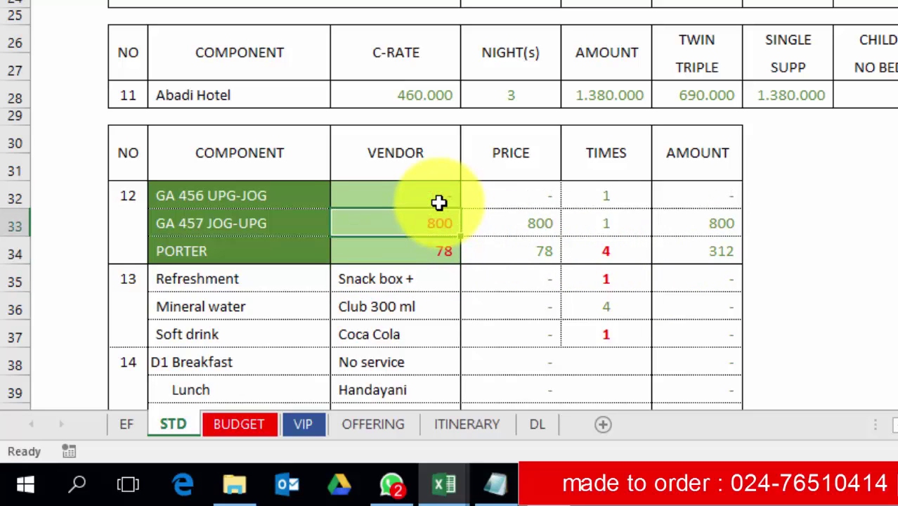
pyautogui.write('0')
pyautogui.press('Return')
pyautogui.write('0')
pyautogui.press('Return')
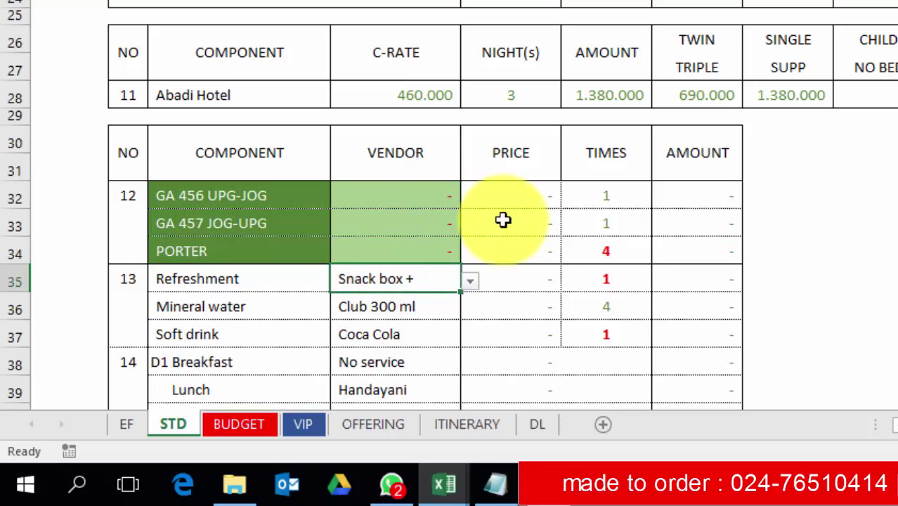
# Copy Abadi Hotel's C-RATE lookup formula from D28 into the Refreshment price cell E35
pyautogui.click(536, 279)
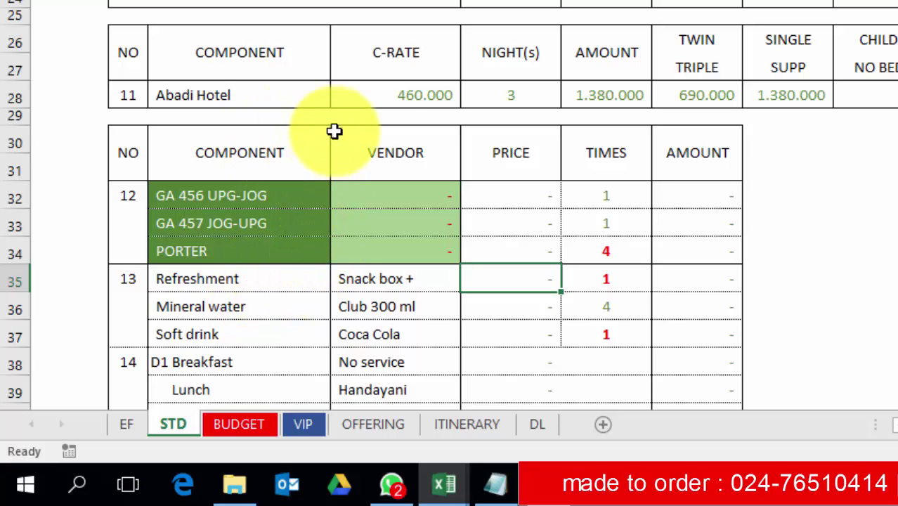
pyautogui.click(415, 96)
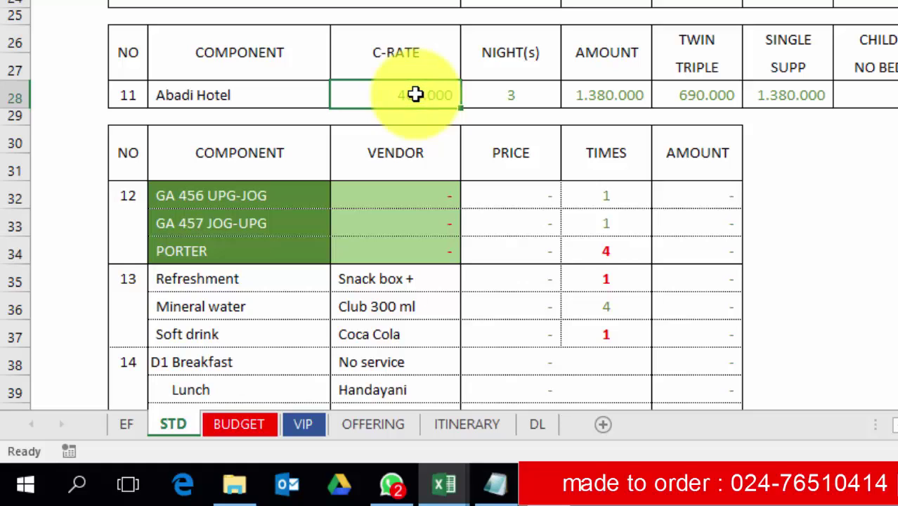
pyautogui.hotkey('ctrl', 'c')
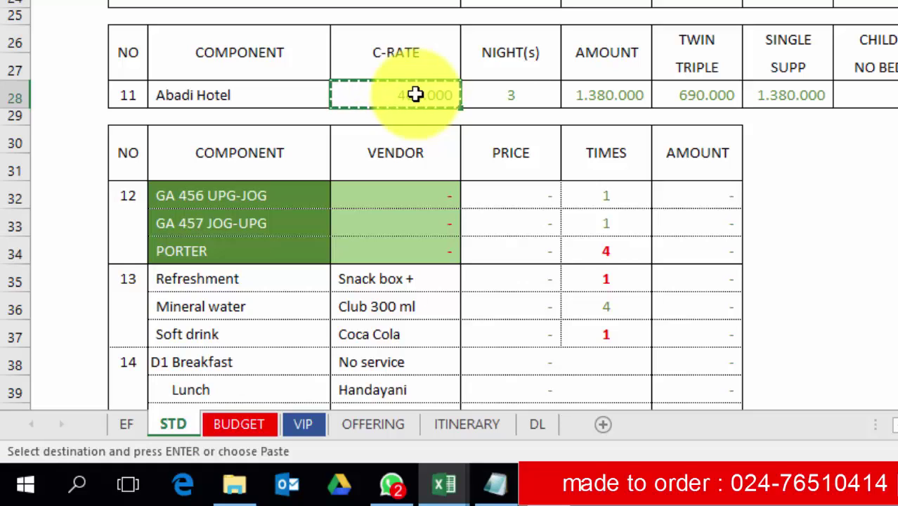
pyautogui.click(517, 285)
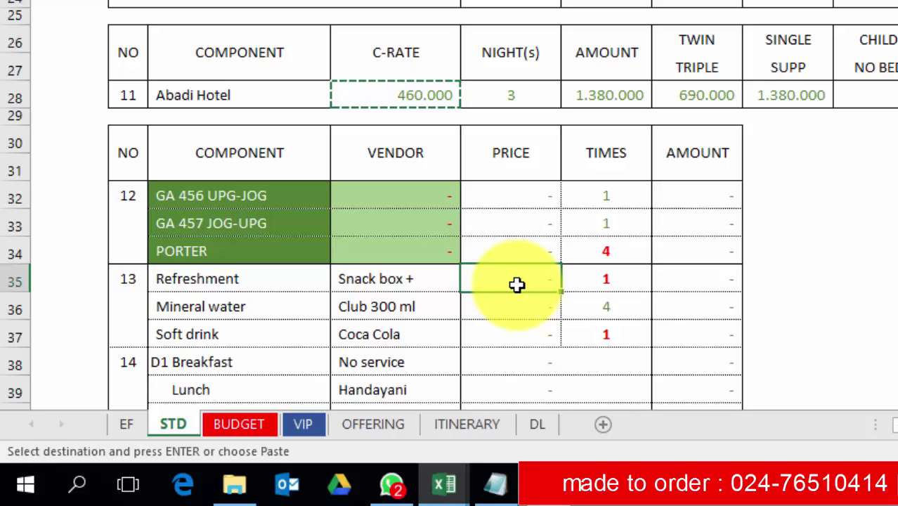
pyautogui.press('Return')
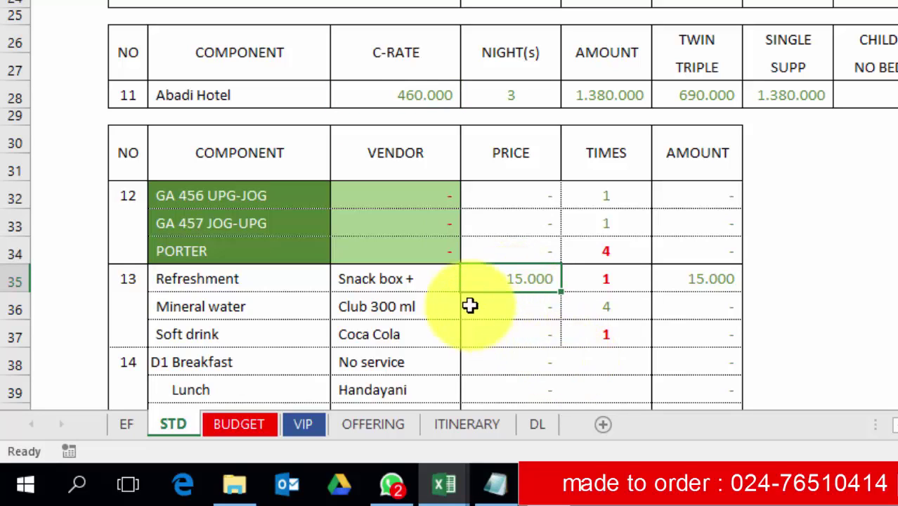
# Check the Refreshment vendor and price against the STANDART rates of Snack box + and Snack box in the AT-SYSTEM workbook
pyautogui.click(420, 285)
pyautogui.click(527, 281)
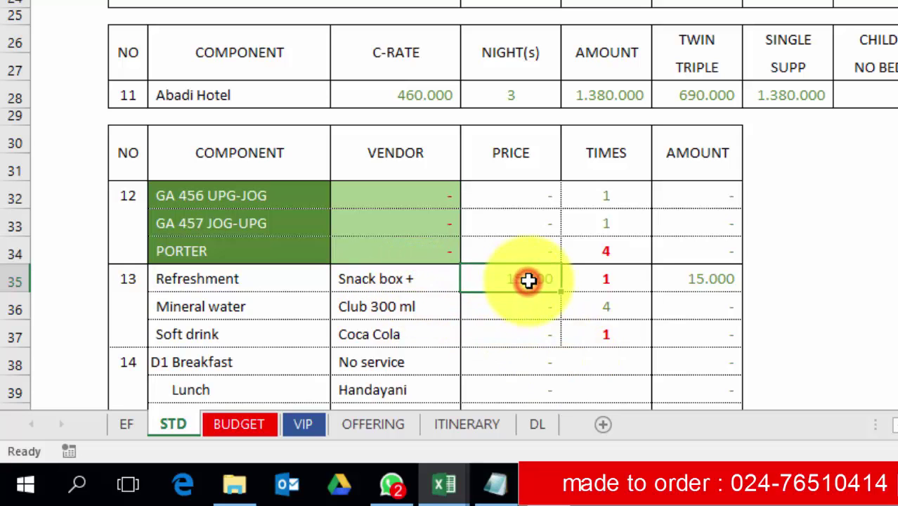
pyautogui.click(450, 487)
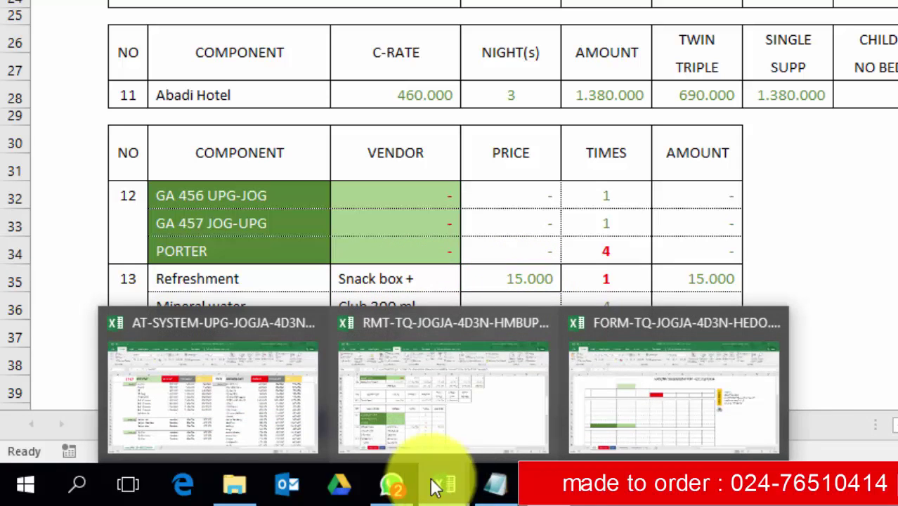
pyautogui.click(252, 401)
pyautogui.scroll(-14, 889, 281)
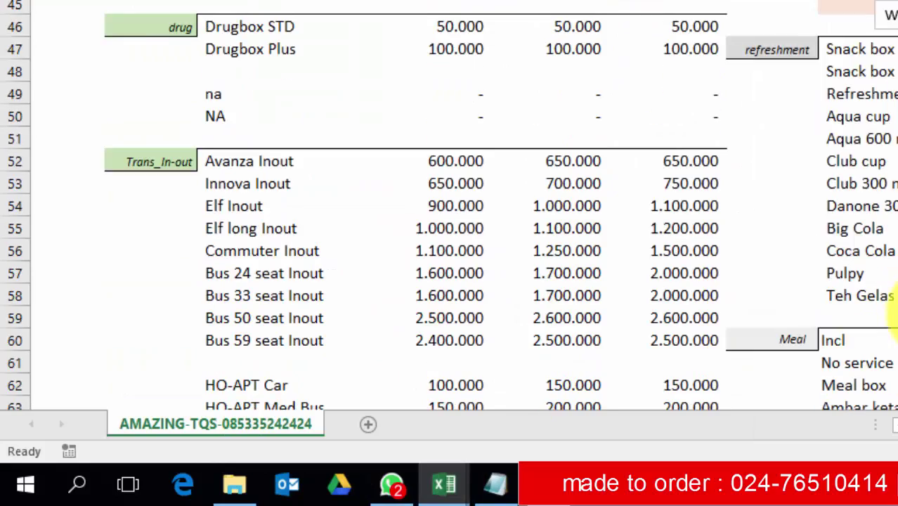
pyautogui.click(887, 56)
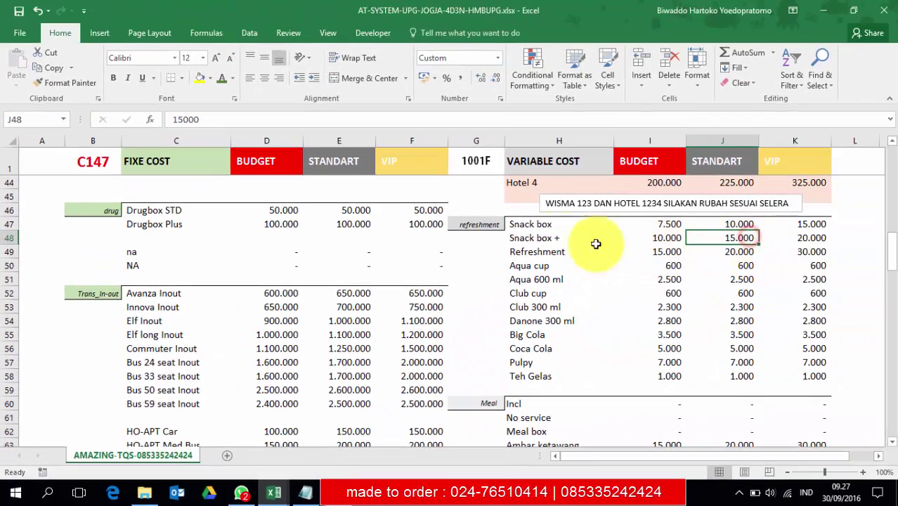
pyautogui.click(839, 94)
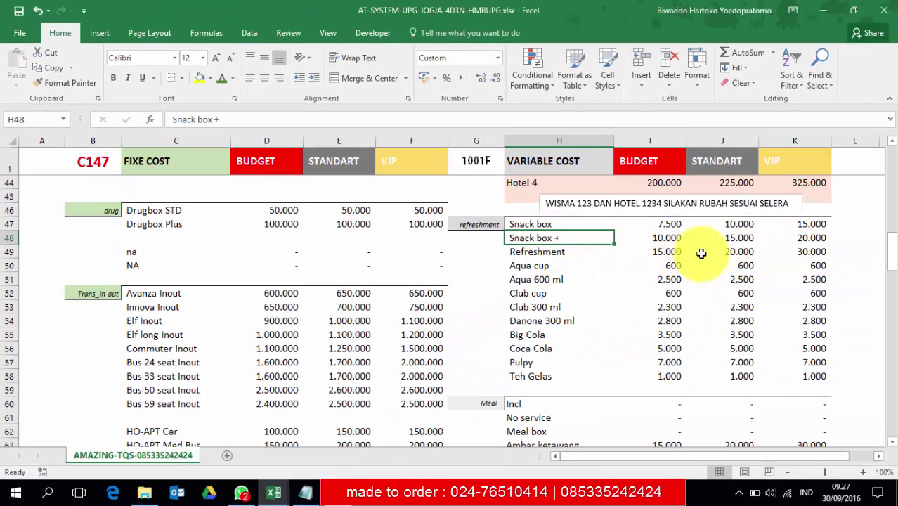
pyautogui.click(736, 241)
pyautogui.click(738, 224)
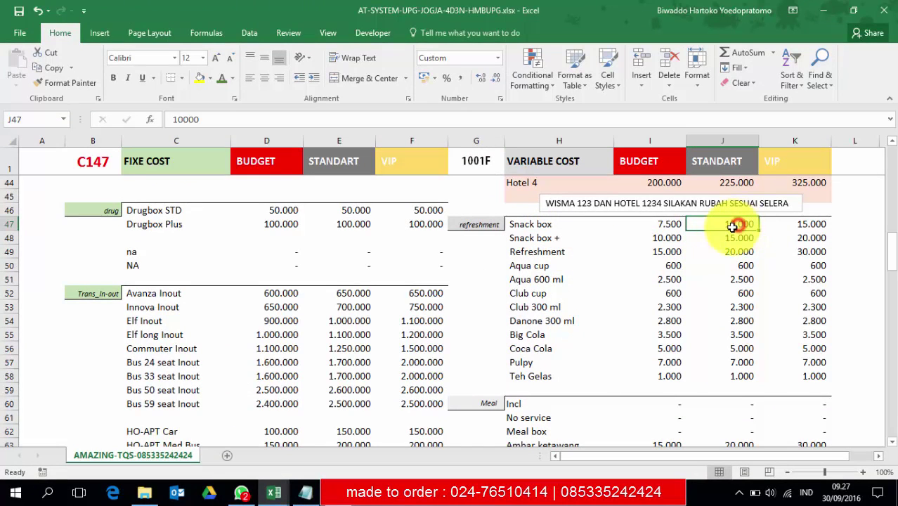
# Return to the RMT-TQ quotation workbook, choose Snack box as the Refreshment vendor in D35 and check its price
pyautogui.moveTo(275, 492)
pyautogui.click(257, 432)
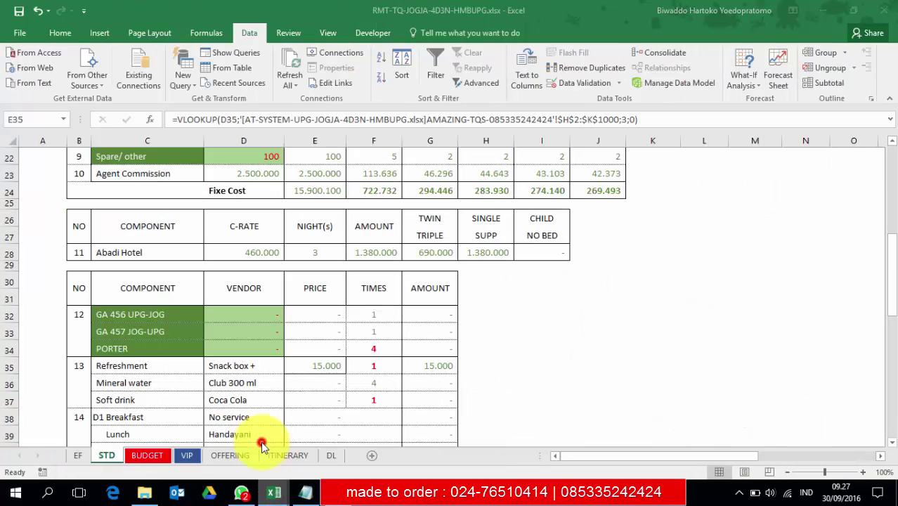
pyautogui.click(238, 366)
pyautogui.click(290, 370)
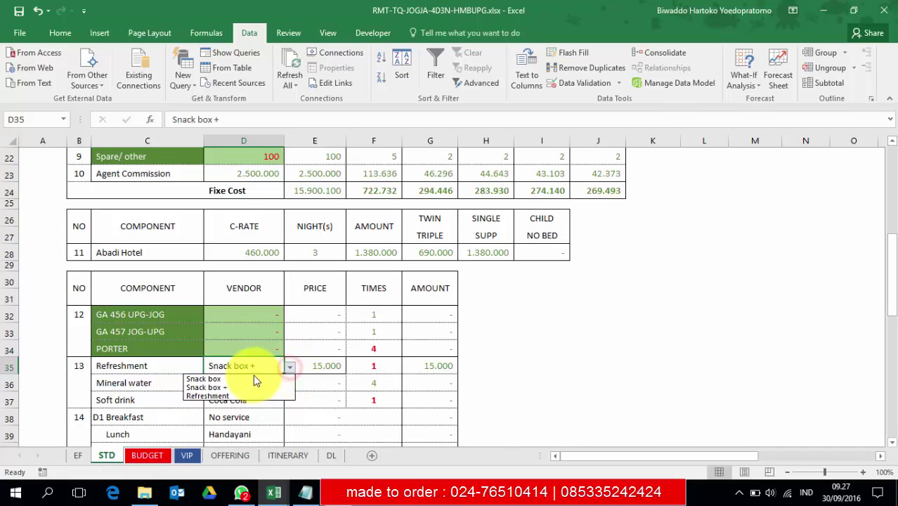
pyautogui.click(239, 385)
pyautogui.click(335, 365)
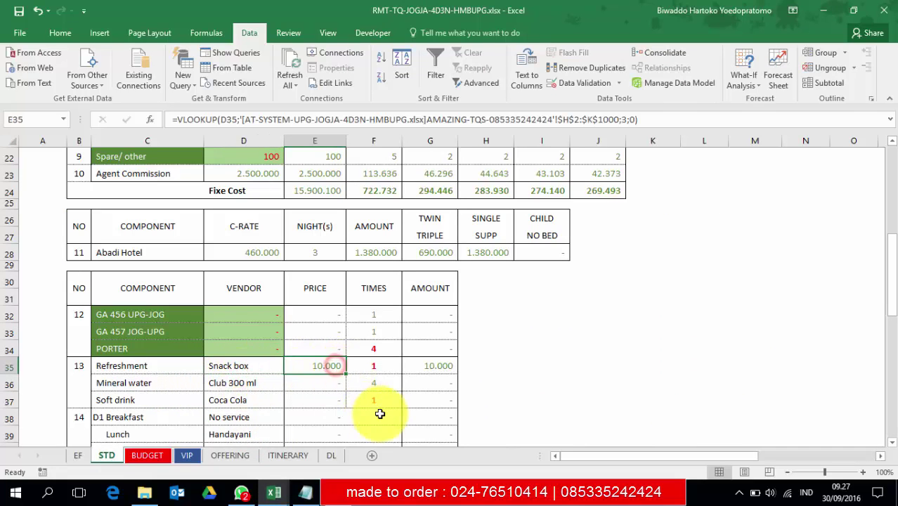
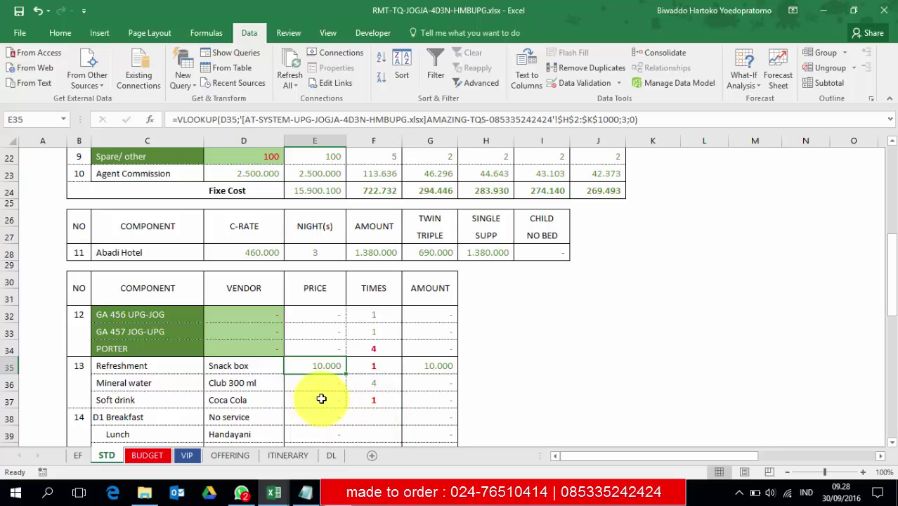
# Look over the price cells in E36:E52, from Mineral water through the meals to Travel insurance
pyautogui.scroll(-3, 323, 399)
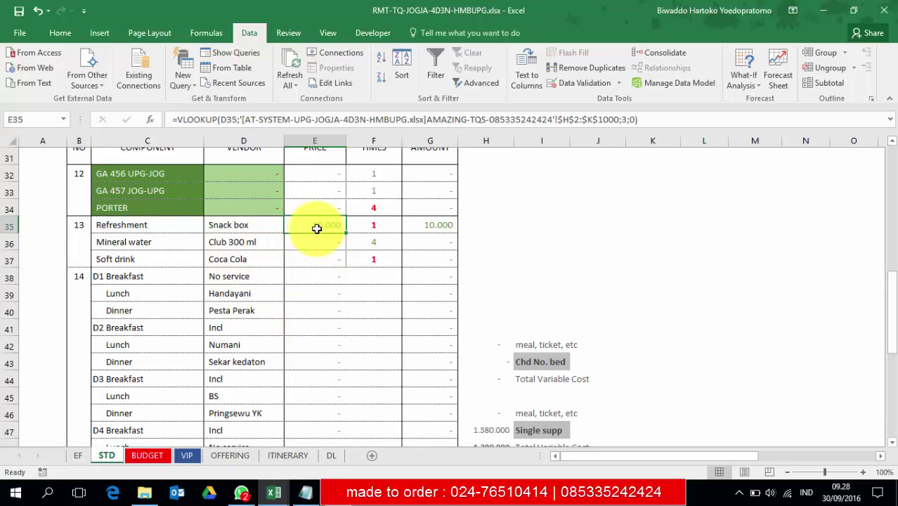
pyautogui.scroll(-3, 326, 234)
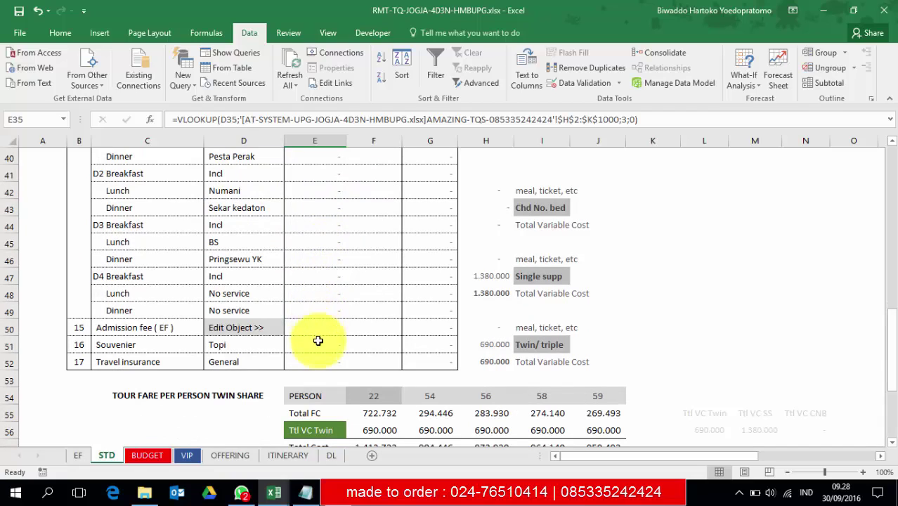
pyautogui.click(331, 362)
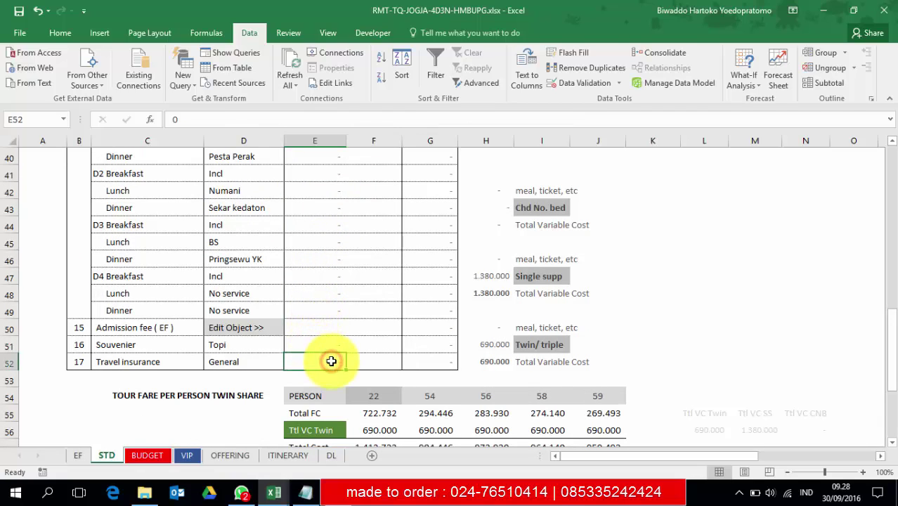
pyautogui.scroll(4, 331, 358)
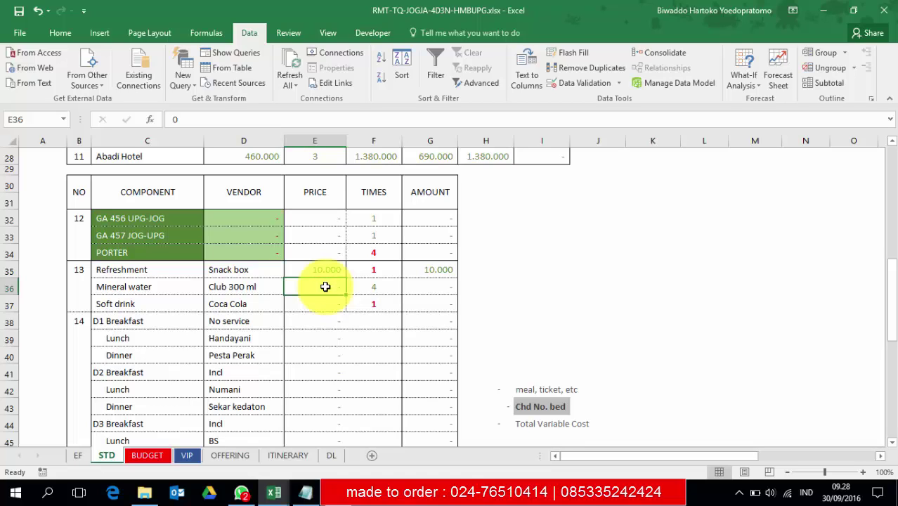
pyautogui.press('Down')
pyautogui.press('Down')
pyautogui.press('Down')
pyautogui.press('Down')
pyautogui.press('Down')
pyautogui.press('Down')
pyautogui.press('Down')
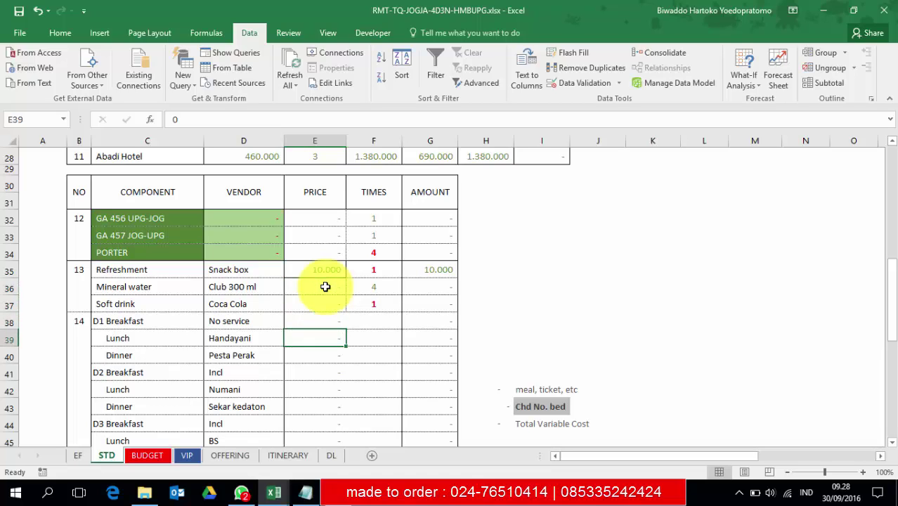
# Fill the Refreshment price lookup formula in E35 down through the Travel insurance price in E52
pyautogui.click(321, 269)
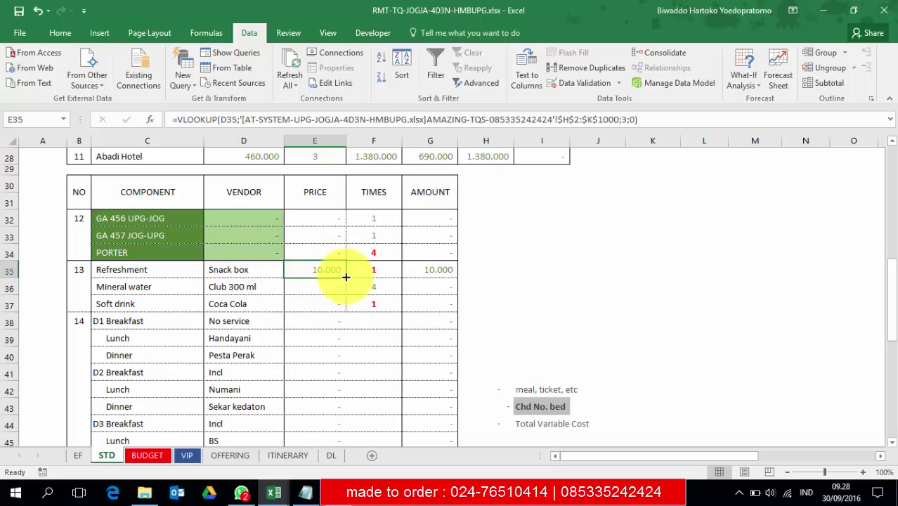
pyautogui.moveTo(345, 277); pyautogui.dragTo(345, 276)
pyautogui.moveTo(346, 279); pyautogui.dragTo(336, 420)
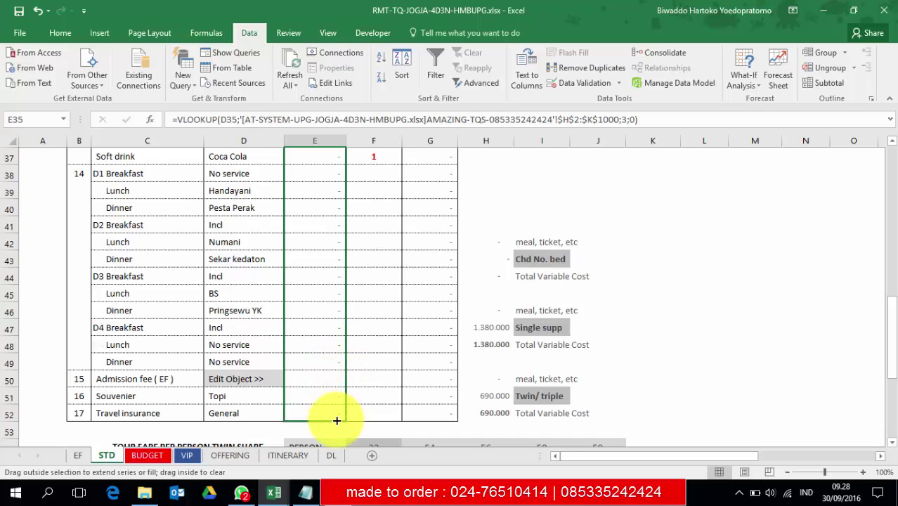
pyautogui.moveTo(337, 420); pyautogui.dragTo(336, 420)
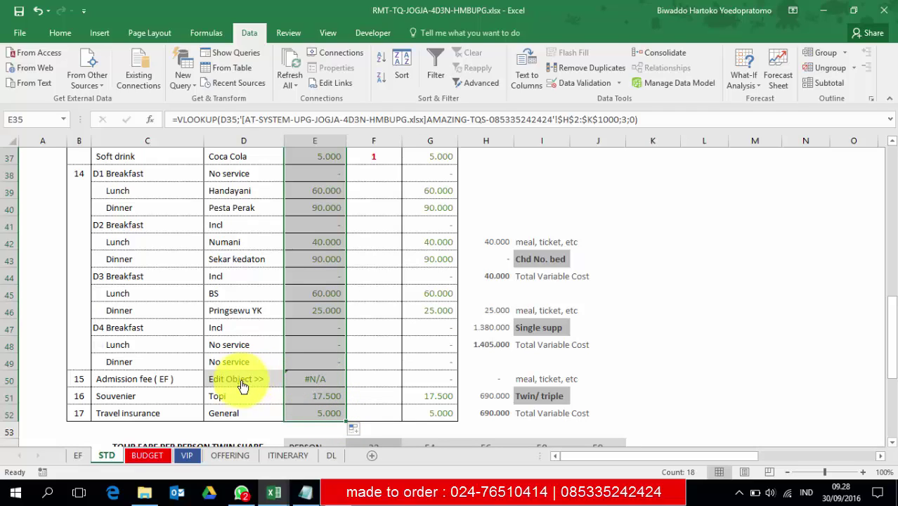
# Replace the Admission fee price formula in E50 with a link to the Discount/ nett to agent total on the EF sheet
pyautogui.click(319, 380)
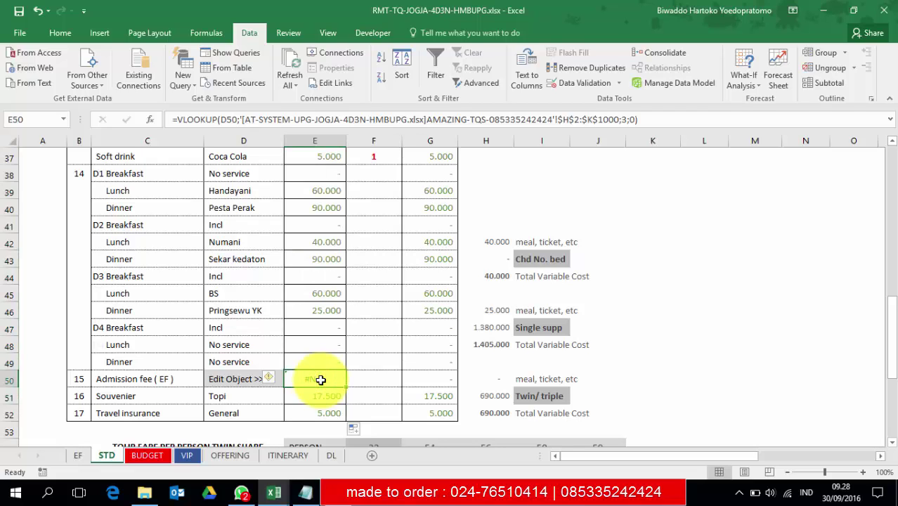
pyautogui.write('=')
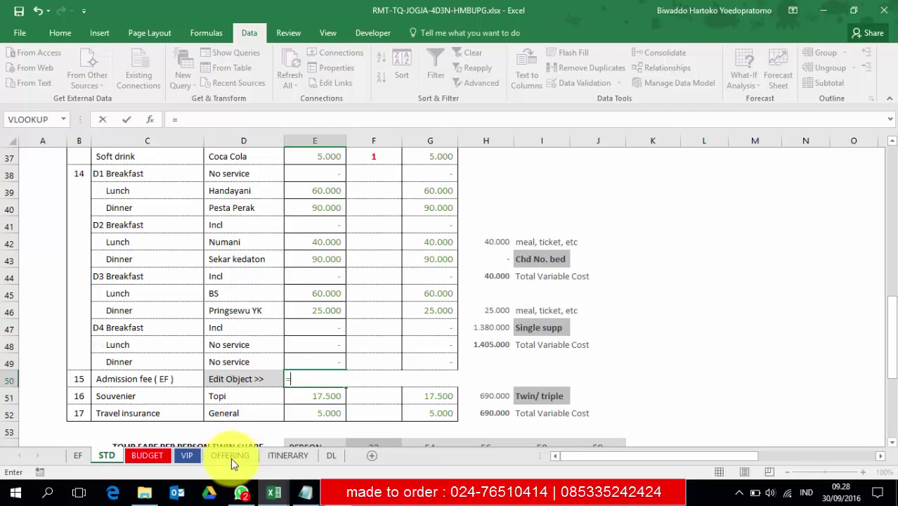
pyautogui.click(79, 455)
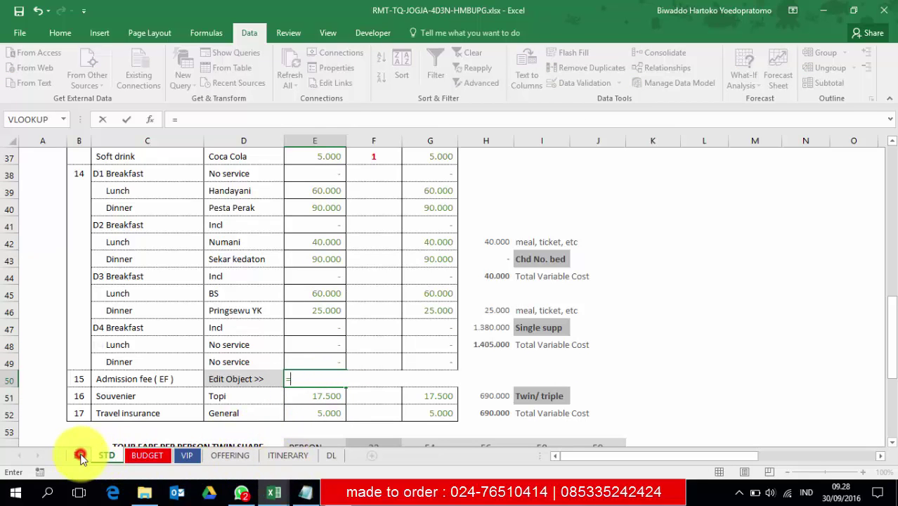
pyautogui.click(234, 412)
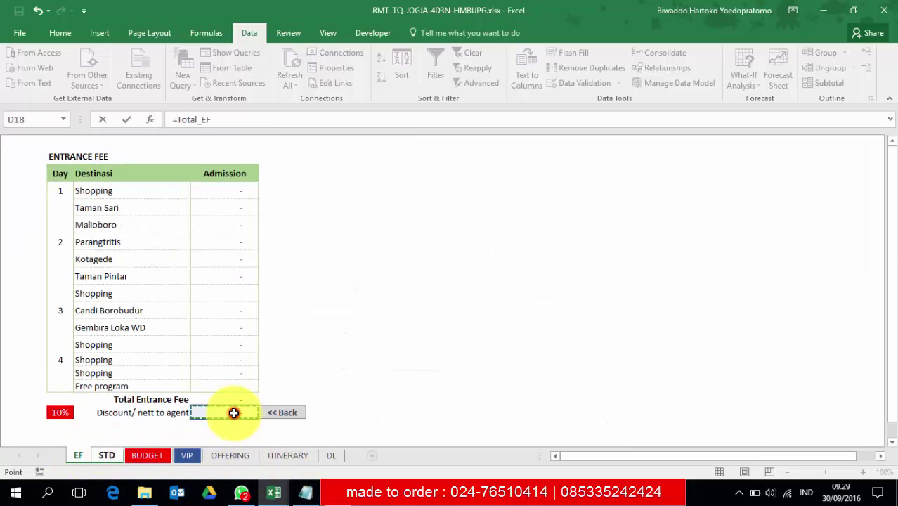
pyautogui.press('Return')
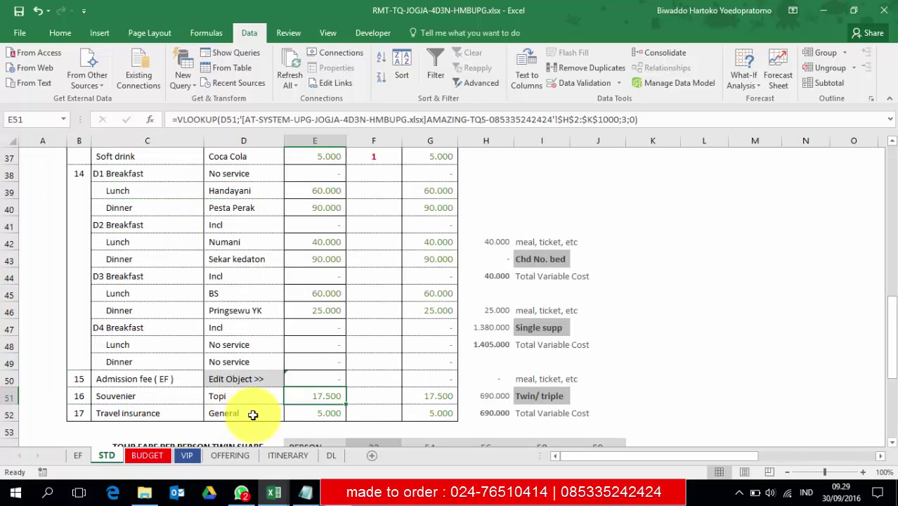
# Ignore the inconsistent formula error flagged on the Admission fee price cell E50
pyautogui.click(316, 378)
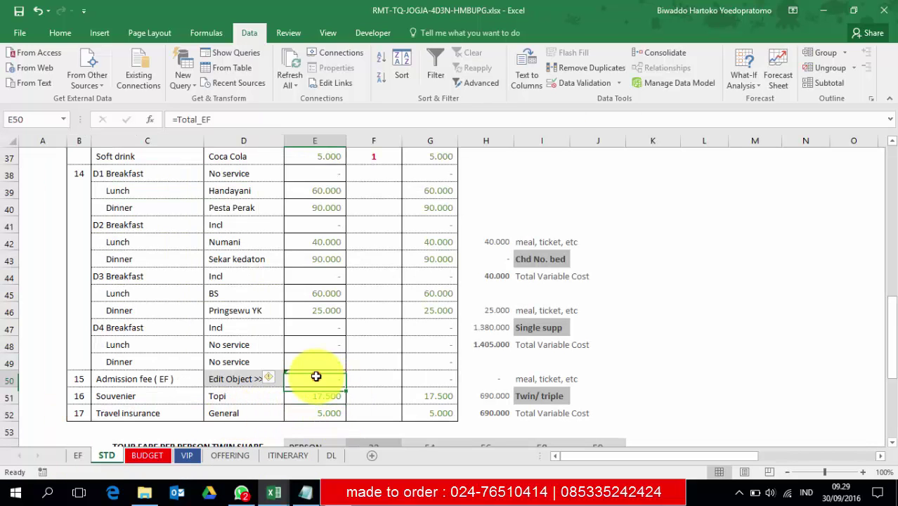
pyautogui.click(273, 378)
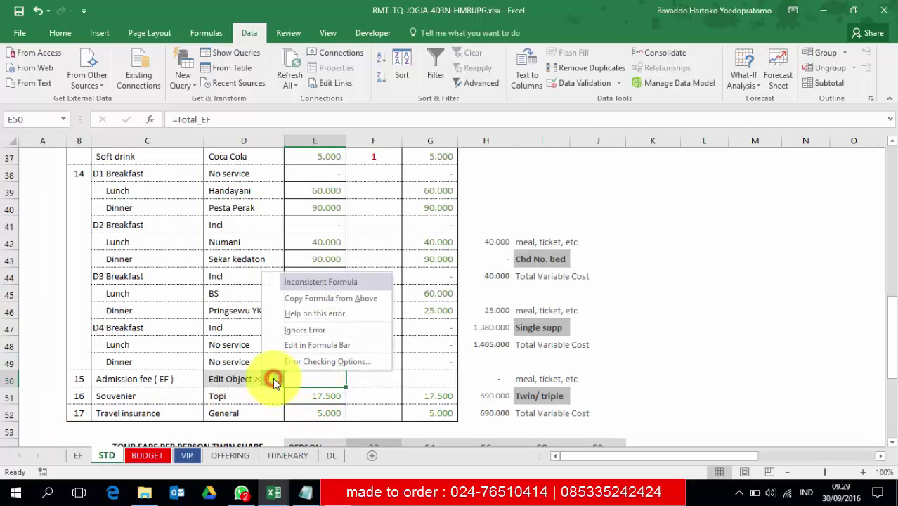
pyautogui.click(303, 330)
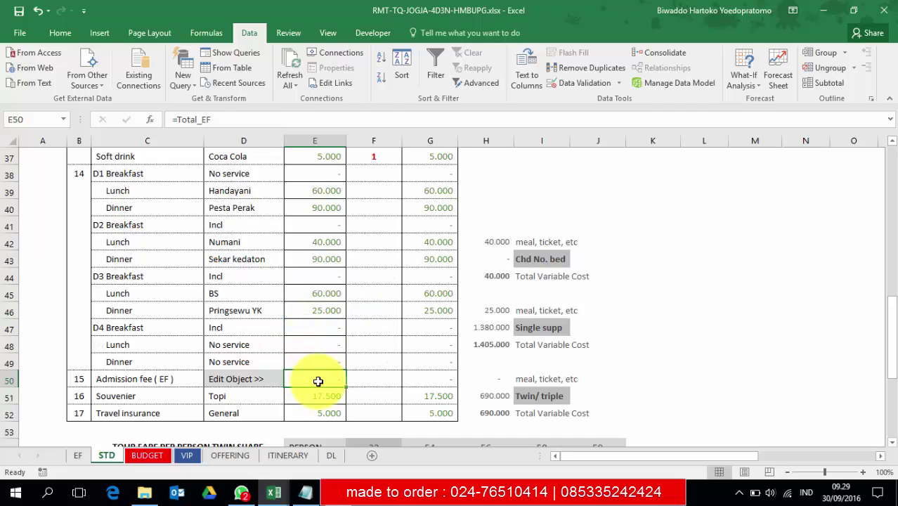
# Compare the formulas of the Admission fee's amount in G50 and price in E50
pyautogui.click(444, 381)
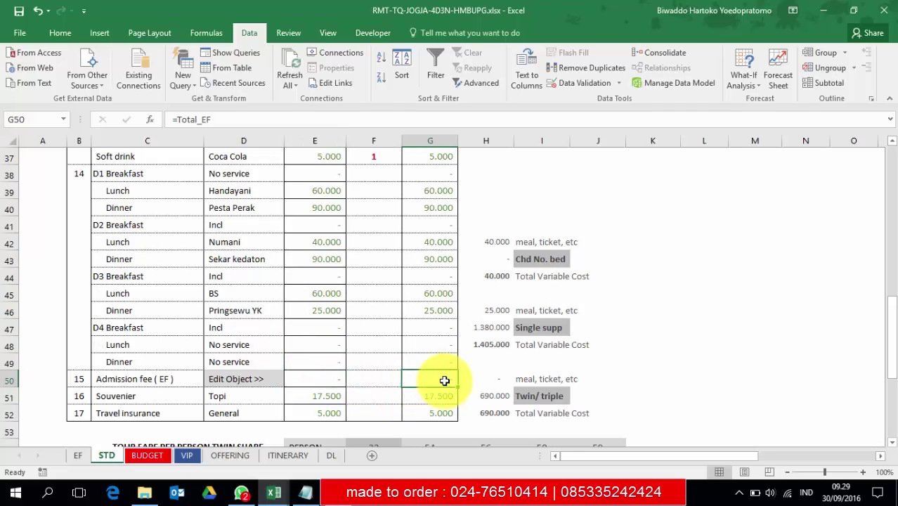
pyautogui.click(321, 381)
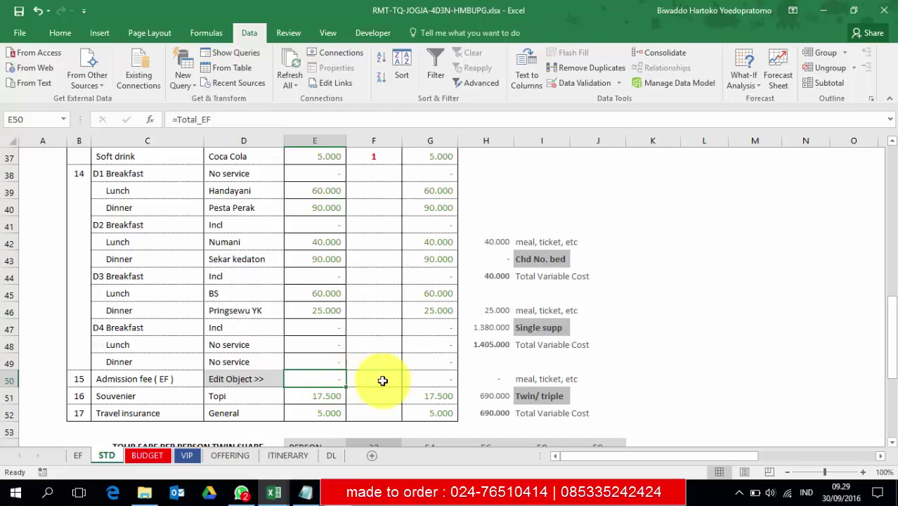
pyautogui.click(427, 379)
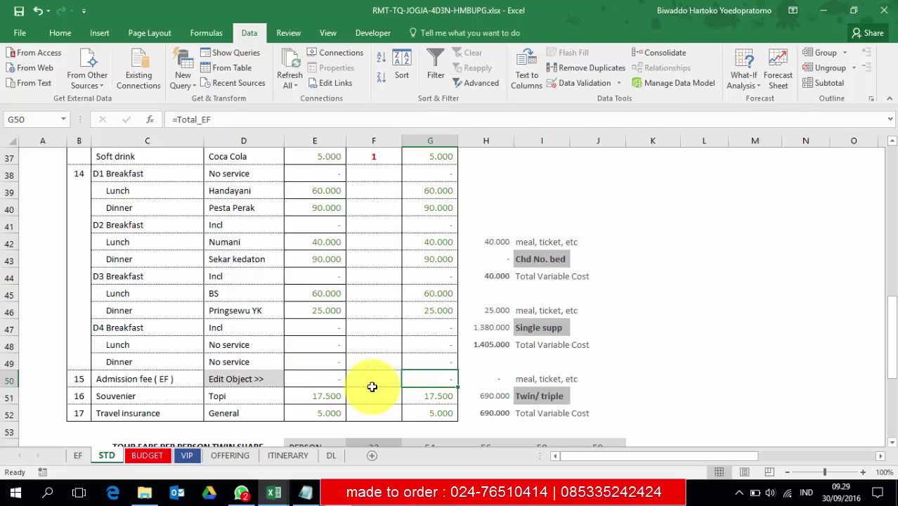
# Apply thin dotted top, inner horizontal and bottom borders to the price cells E36:E51
pyautogui.scroll(2, 365, 384)
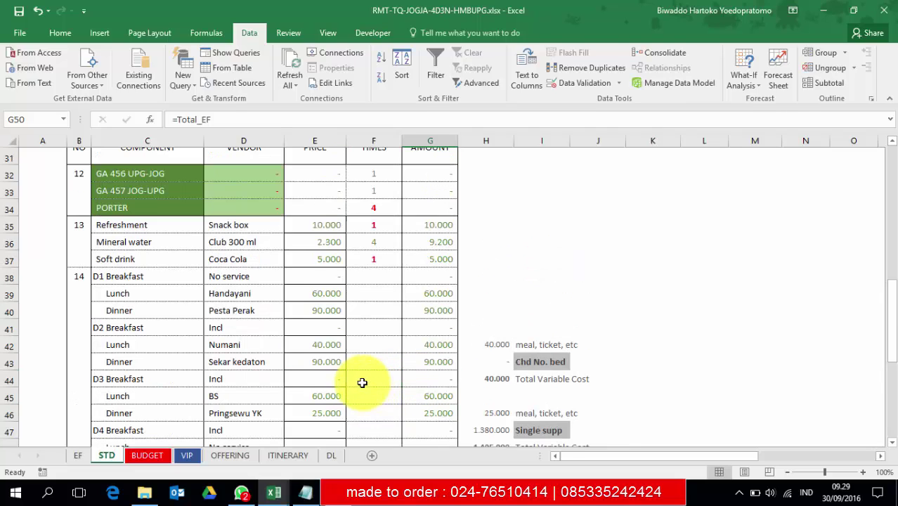
pyautogui.click(321, 241)
pyautogui.scroll(-3, 310, 326)
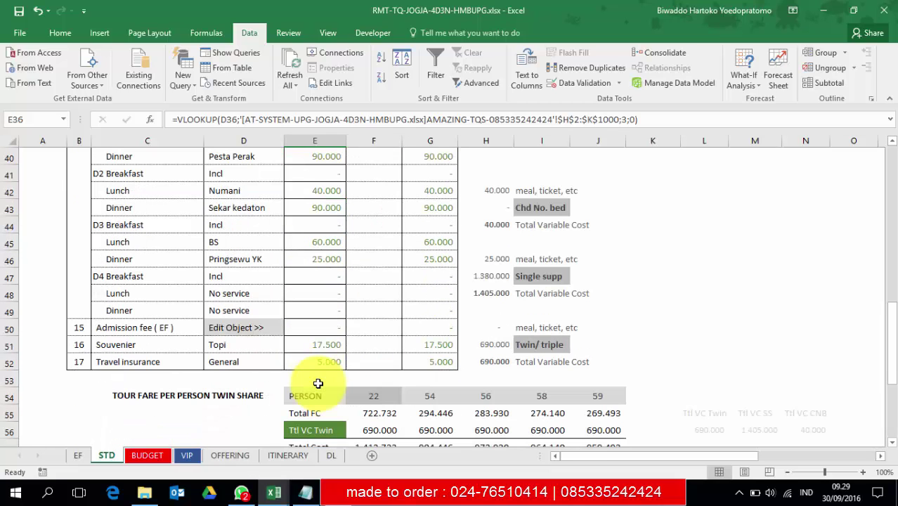
pyautogui.keyDown('shift'); pyautogui.click(325, 347); pyautogui.keyUp('shift')
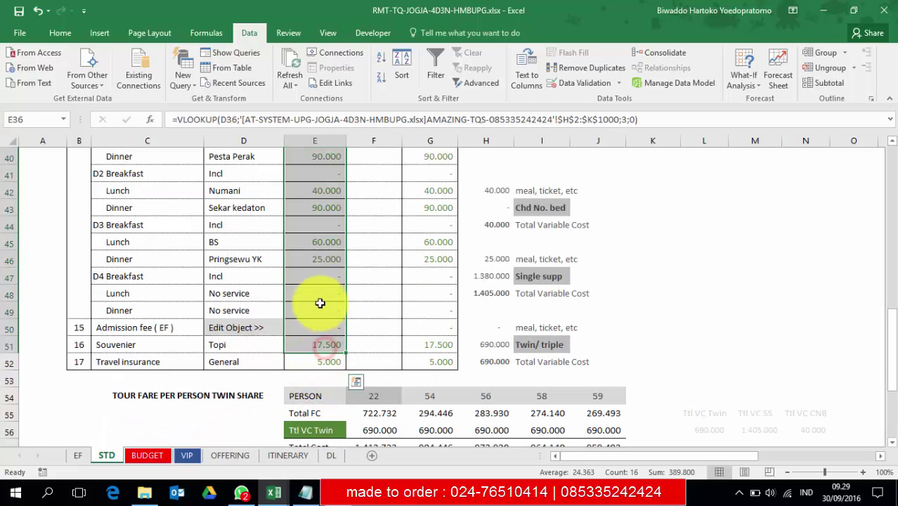
pyautogui.rightClick(321, 304)
pyautogui.click(368, 246)
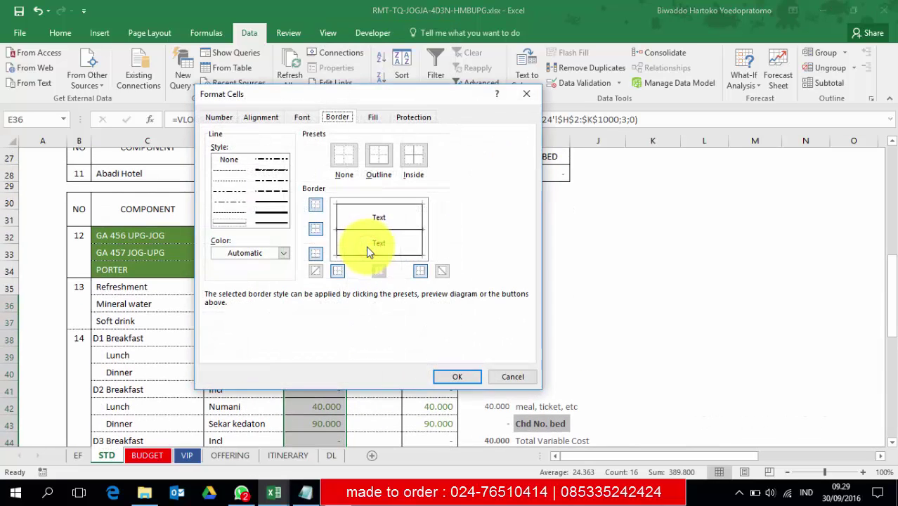
pyautogui.click(225, 169)
pyautogui.click(352, 203)
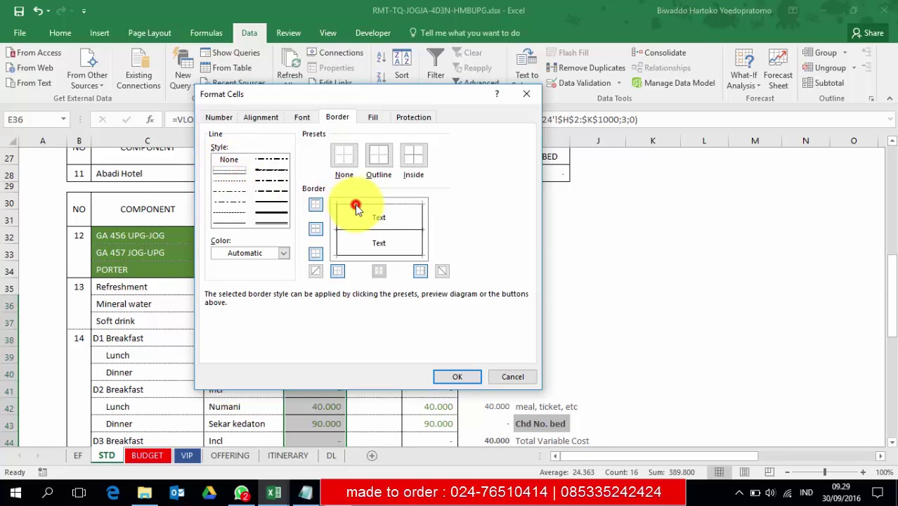
pyautogui.click(361, 230)
pyautogui.click(362, 254)
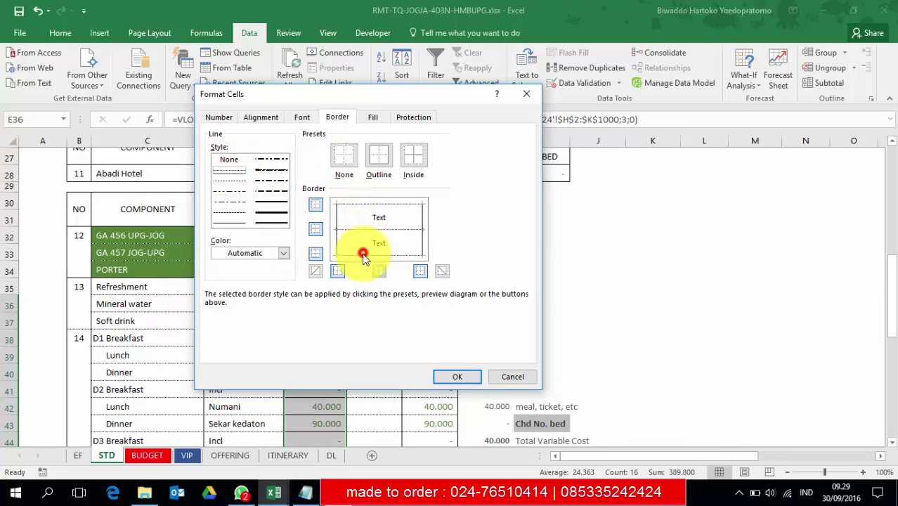
pyautogui.click(457, 377)
pyautogui.click(330, 327)
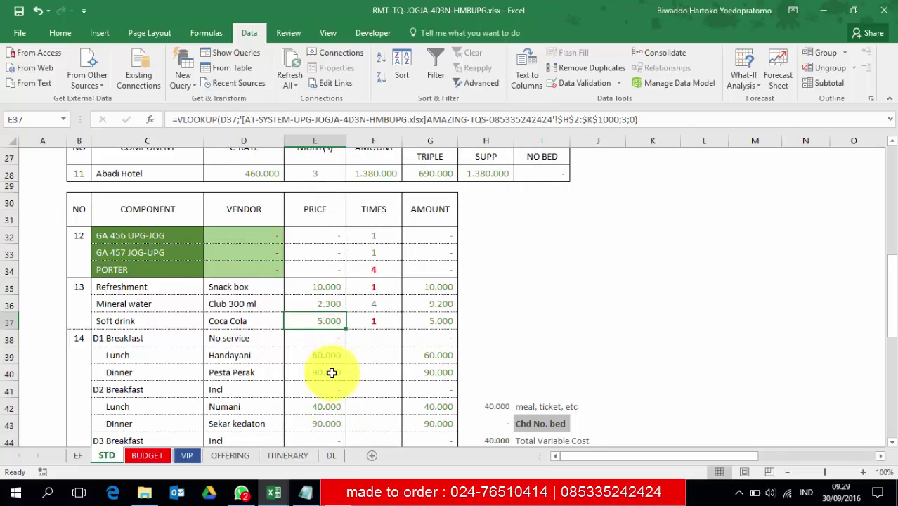
# Review the filled prices, then examine the person count, Total FC, Ttl VC Twin and Margin PFT cells of the twin share fare table
pyautogui.scroll(4, 330, 367)
pyautogui.scroll(-1, 332, 373)
pyautogui.scroll(-6, 333, 374)
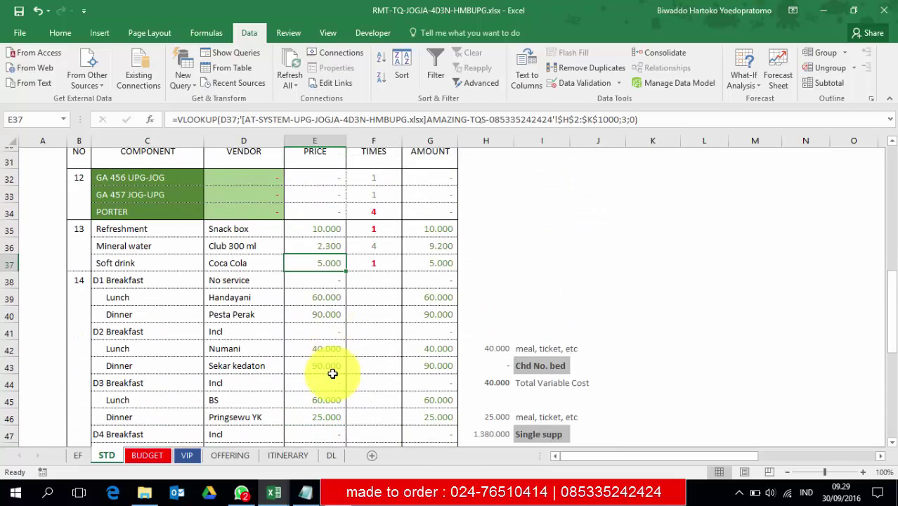
pyautogui.scroll(-1, 332, 374)
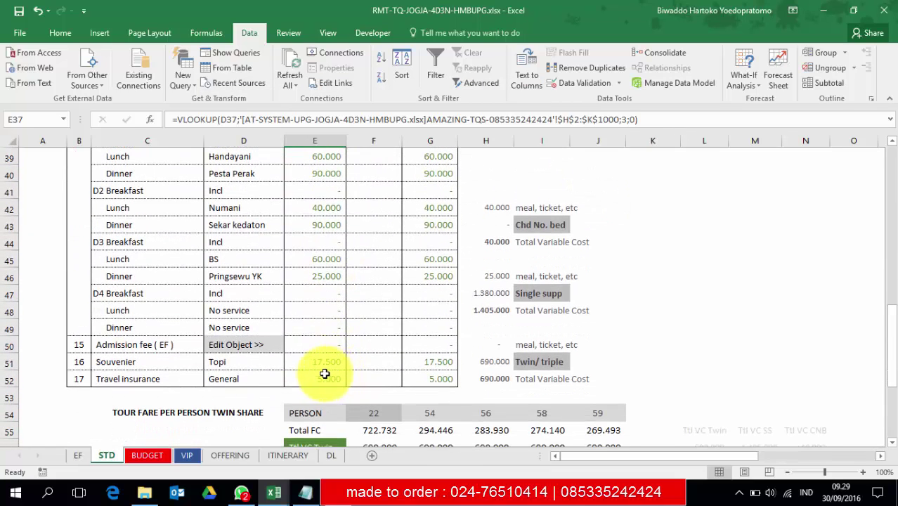
pyautogui.scroll(3, 323, 374)
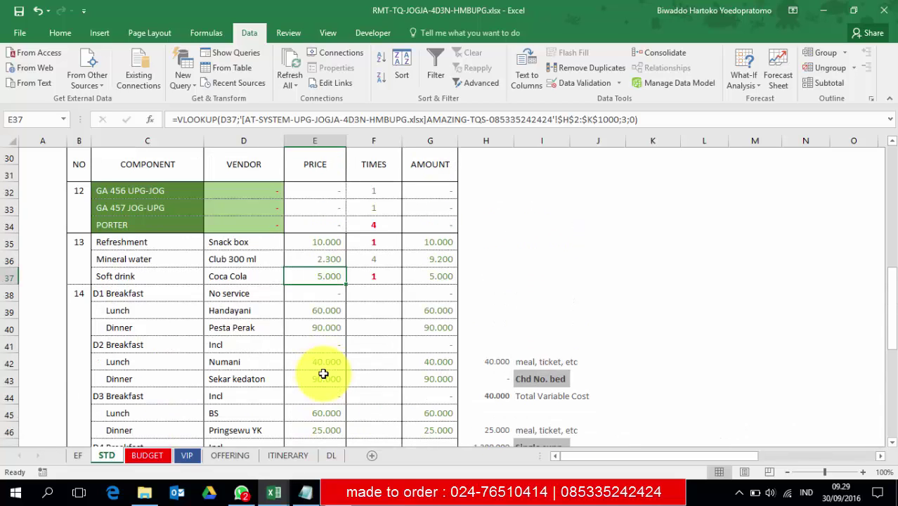
pyautogui.scroll(-5, 323, 373)
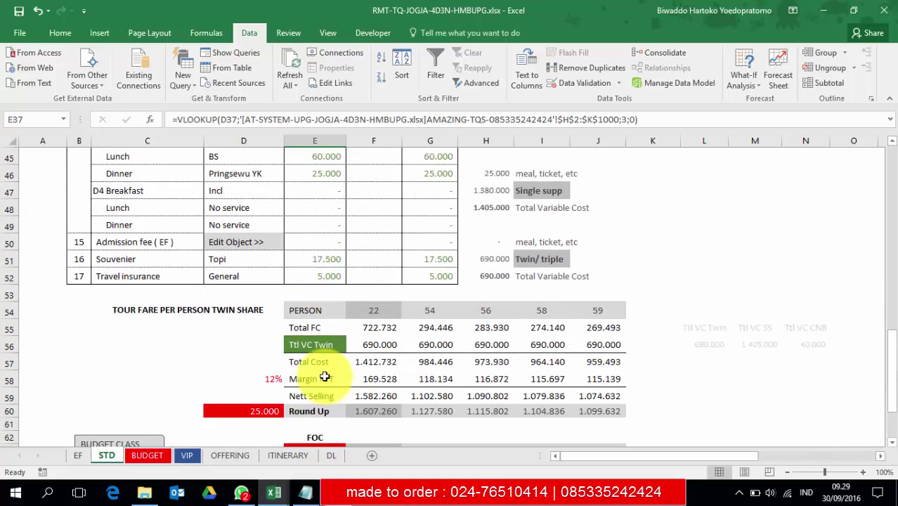
pyautogui.click(380, 312)
pyautogui.click(376, 329)
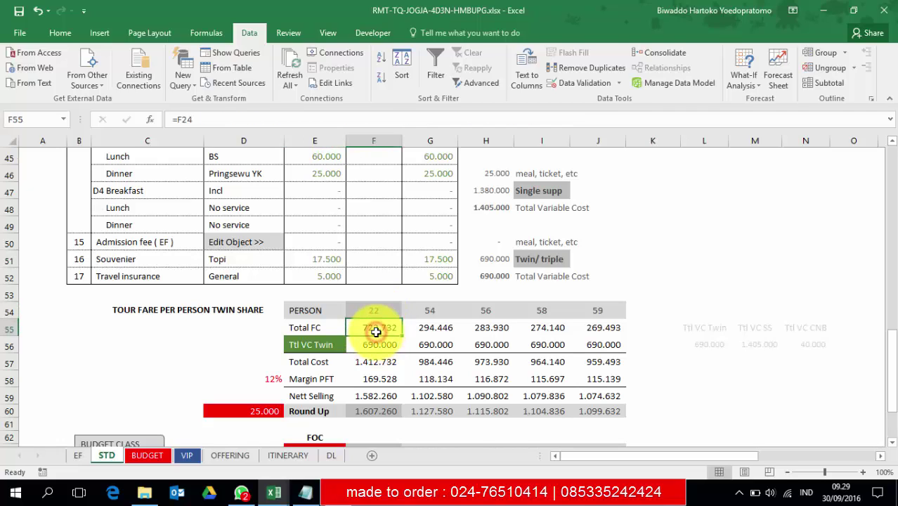
pyautogui.click(376, 345)
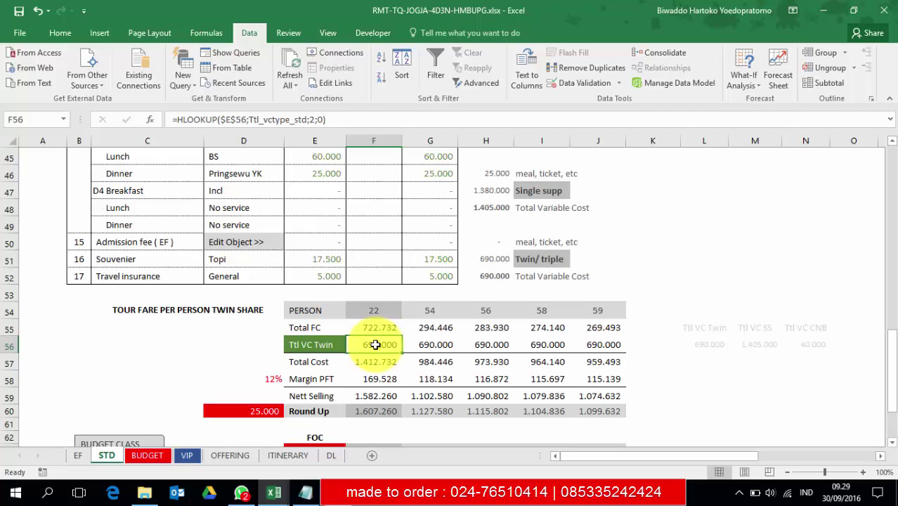
pyautogui.click(268, 381)
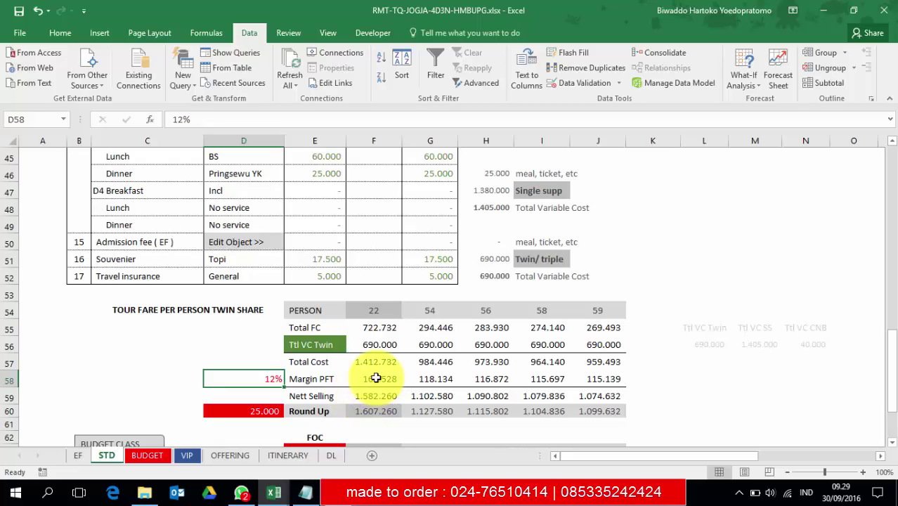
pyautogui.click(371, 379)
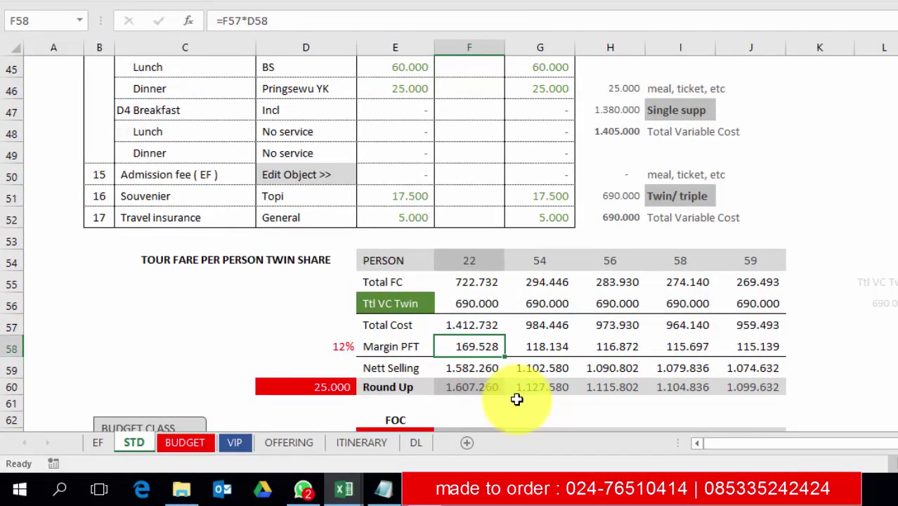
# Set the Margin PFT percentage in D58 of the twin share fare table to 15%
pyautogui.click(344, 346)
pyautogui.write('15')
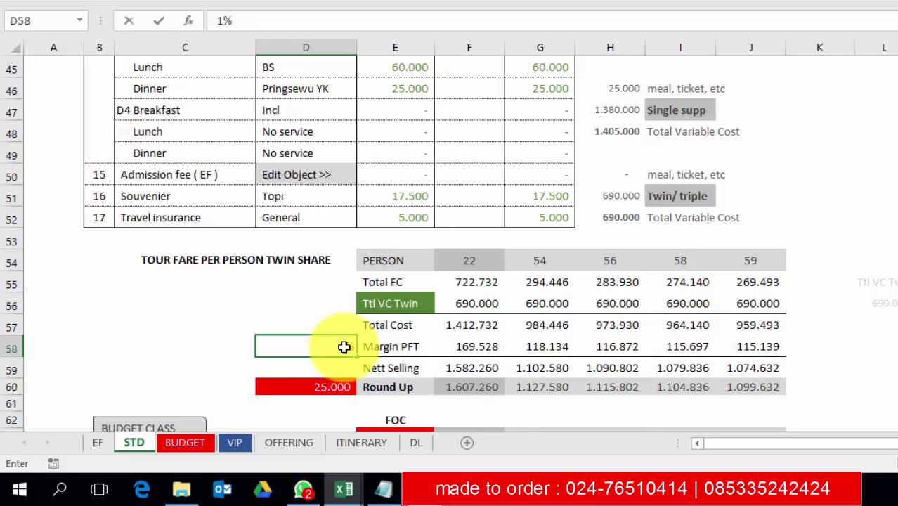
pyautogui.press('Return')
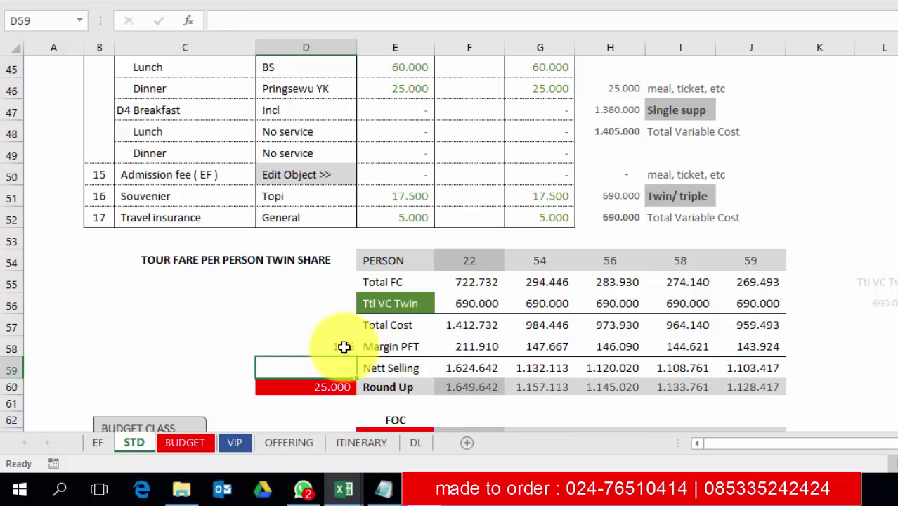
pyautogui.click(388, 346)
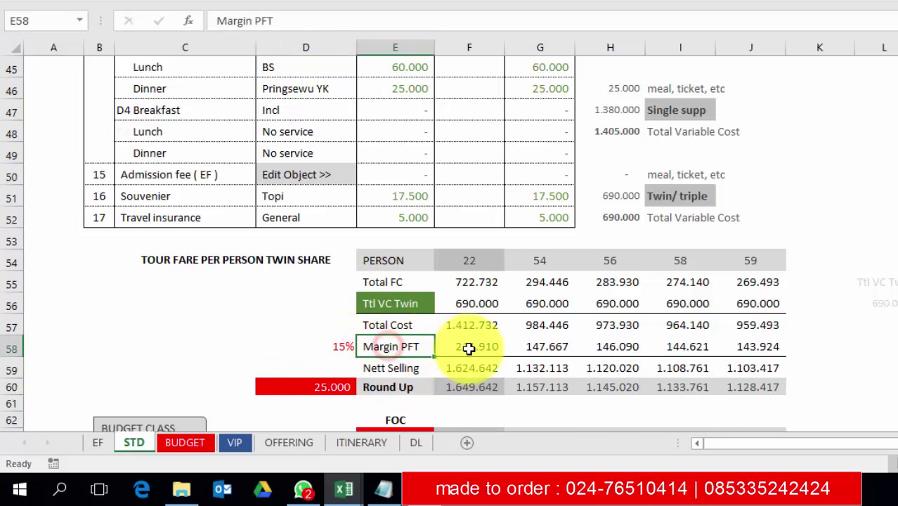
# Set the Margin PFT percentage in D58 to 14% and check the margin formula in F58
pyautogui.click(342, 345)
pyautogui.write('14')
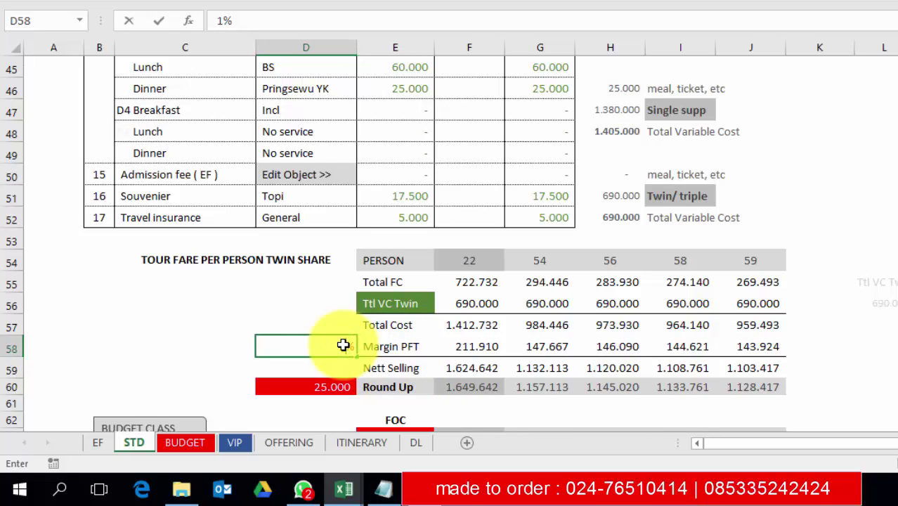
pyautogui.press('Return')
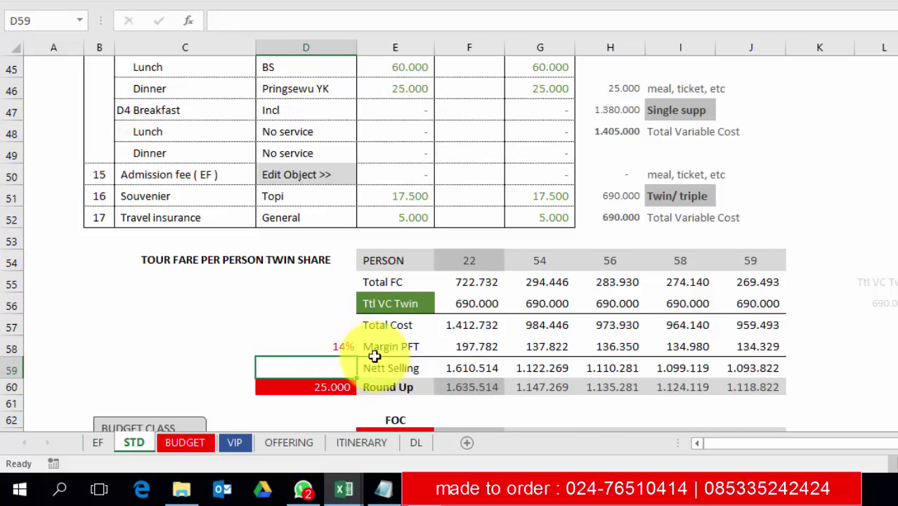
pyautogui.click(470, 350)
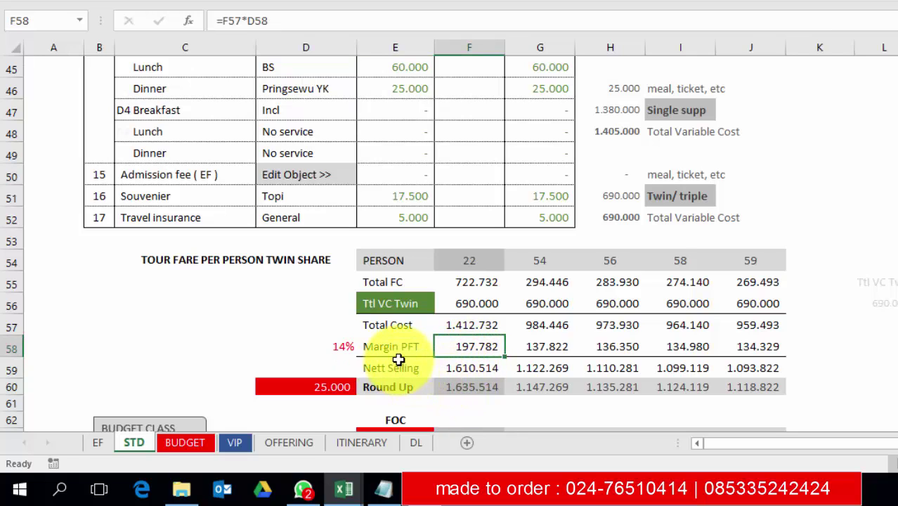
# Read the Round Up note and set the Round Up surcharge in D60 to 50000
pyautogui.click(390, 391)
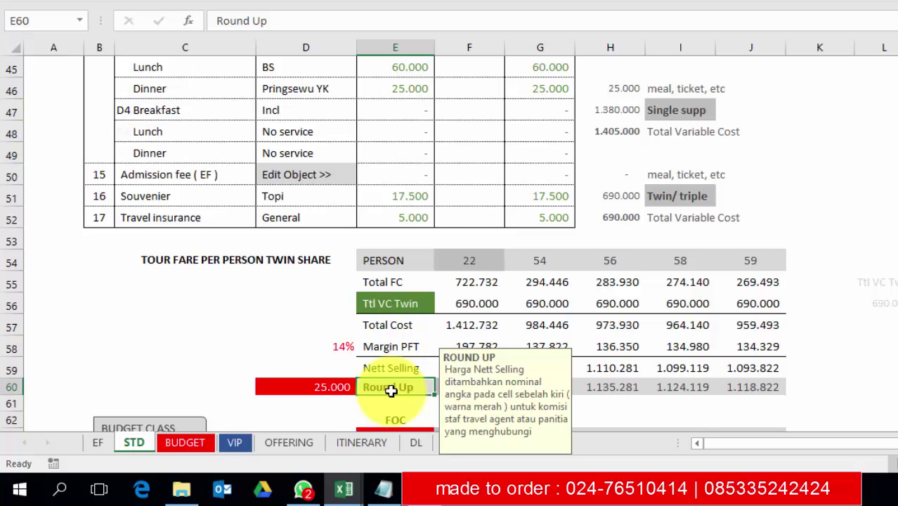
pyautogui.click(325, 387)
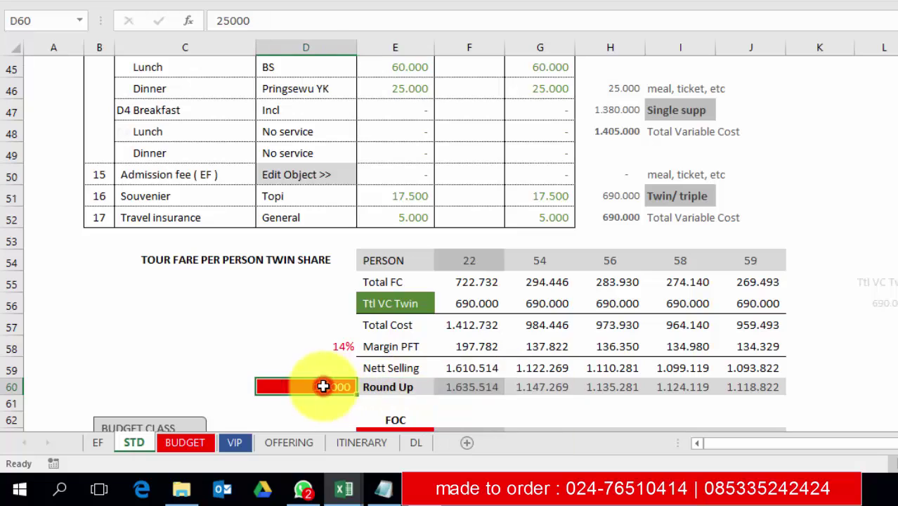
pyautogui.write('5')
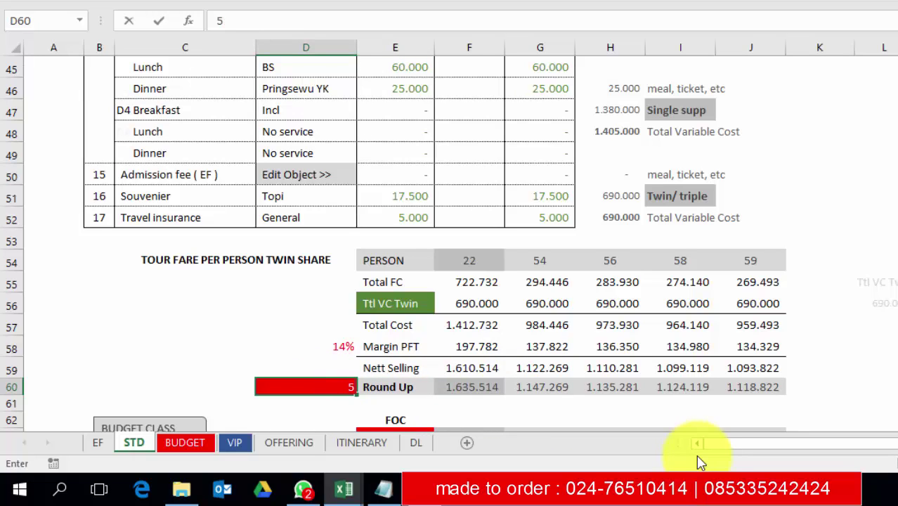
pyautogui.write('0000')
pyautogui.press('Return')
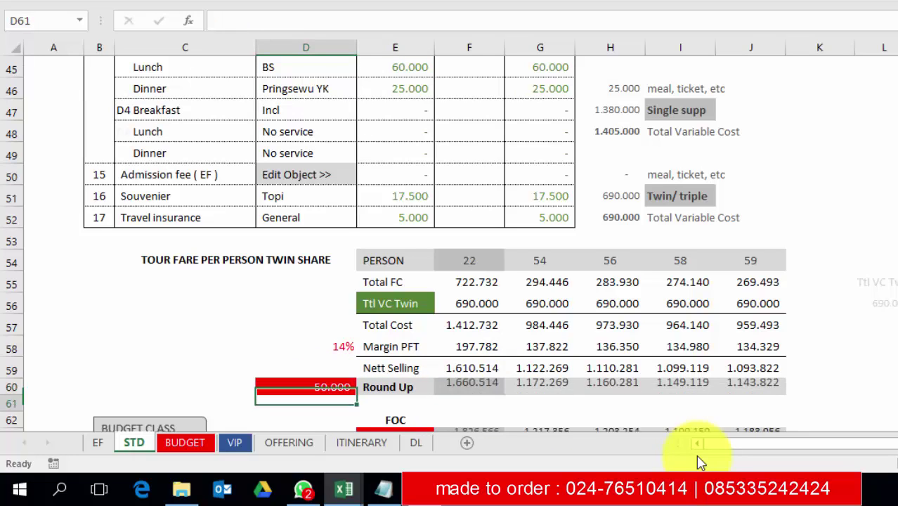
# Set the Round Up surcharge in D60 to 120000 and check the Round Up formula in F60
pyautogui.click(318, 386)
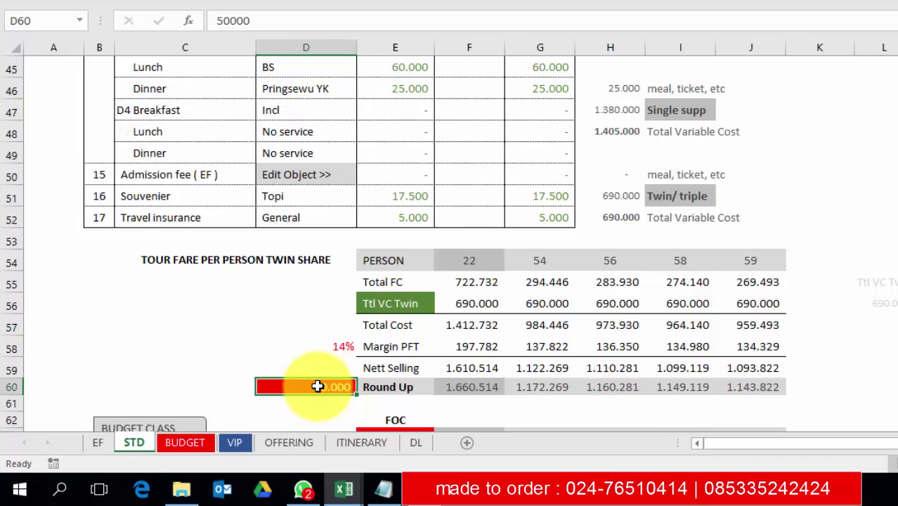
pyautogui.write('12000')
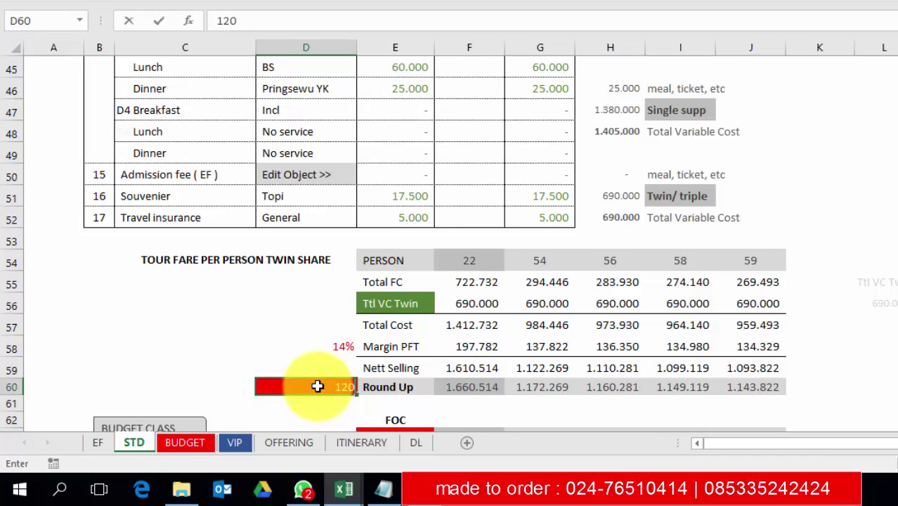
pyautogui.press('Return')
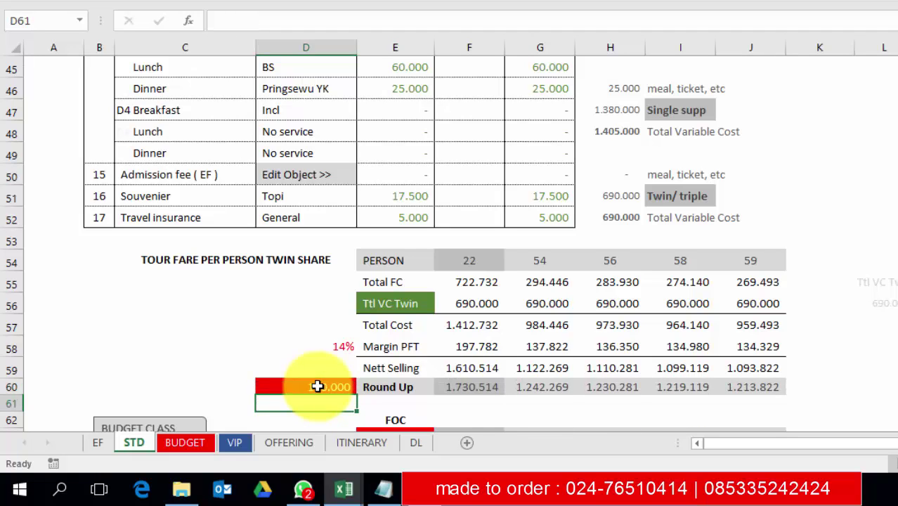
pyautogui.click(484, 389)
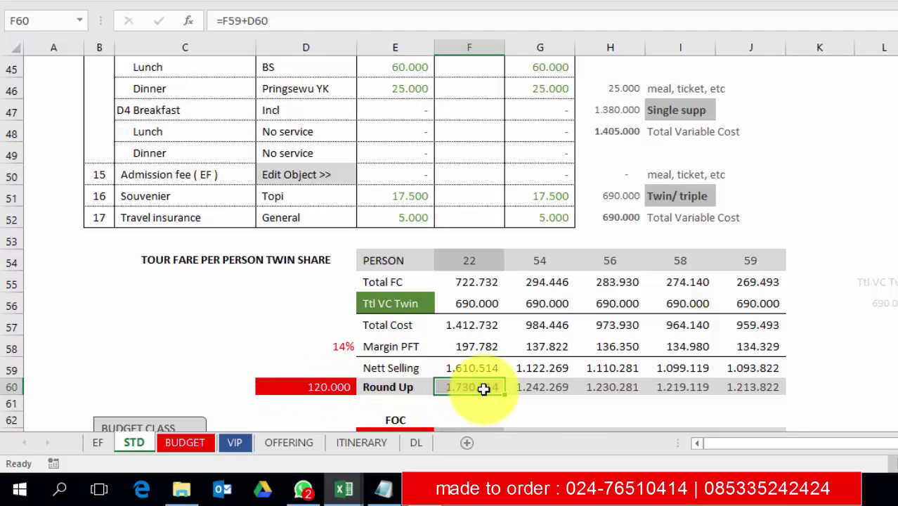
# Set the free-of-charge (FOC) count in E63 to 0
pyautogui.scroll(-2, 474, 390)
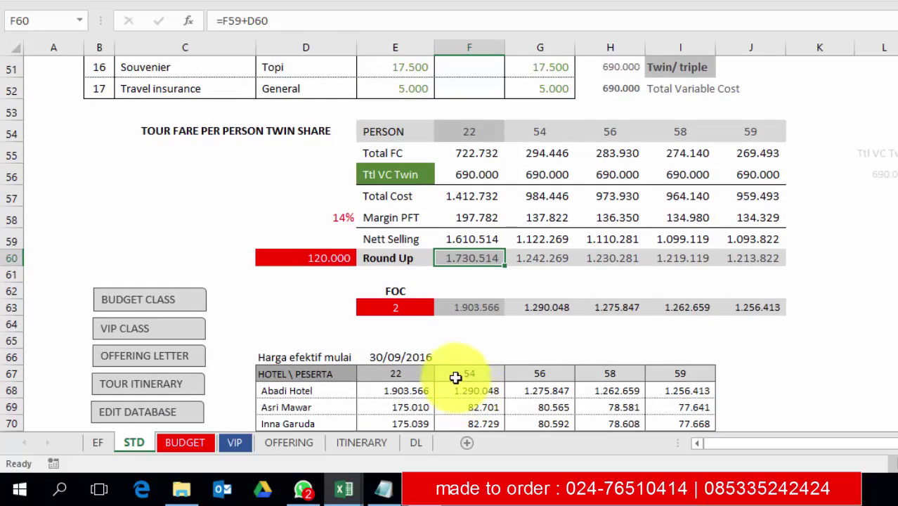
pyautogui.click(398, 309)
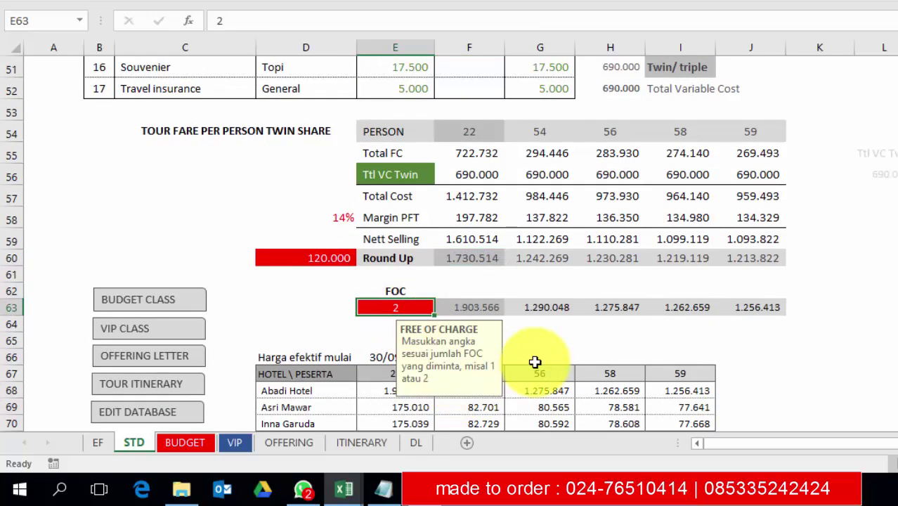
pyautogui.write('0')
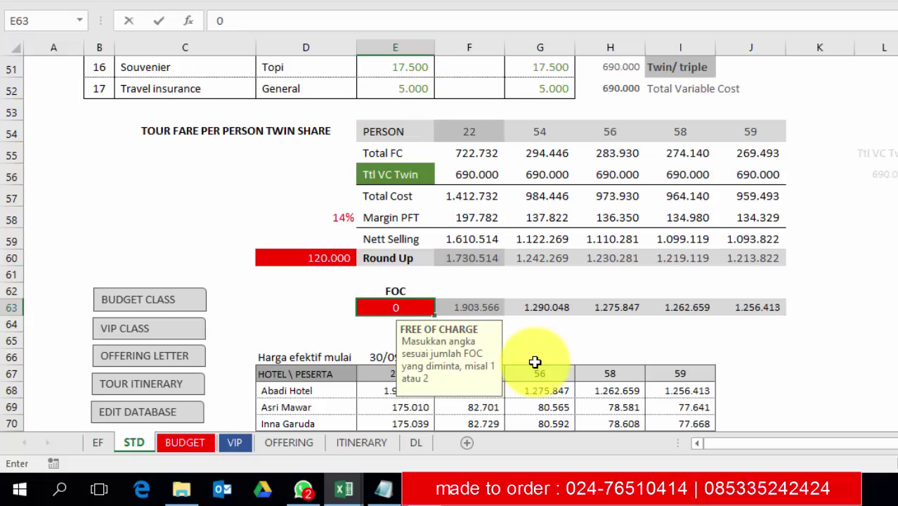
pyautogui.press('Return')
pyautogui.press('Up')
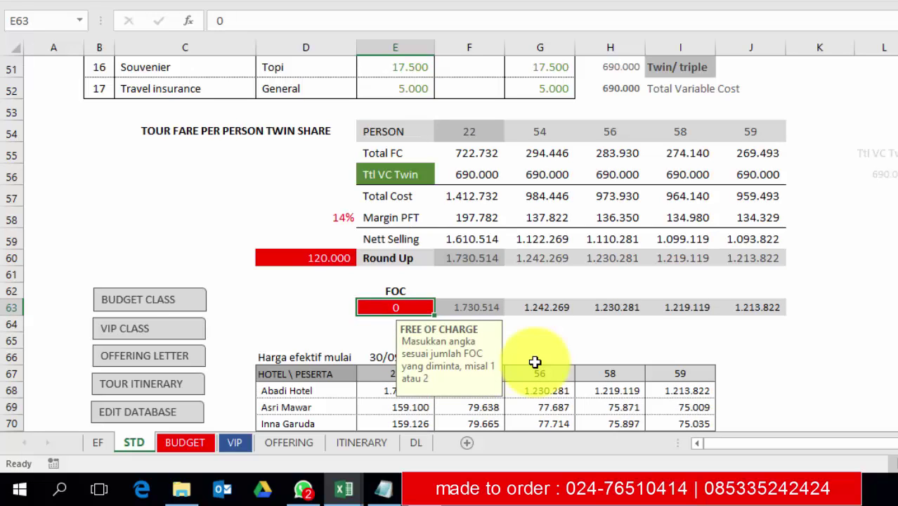
# Set the FOC count in E63 to 1 and check the Abadi Hotel fare in the hotel price table
pyautogui.write('1')
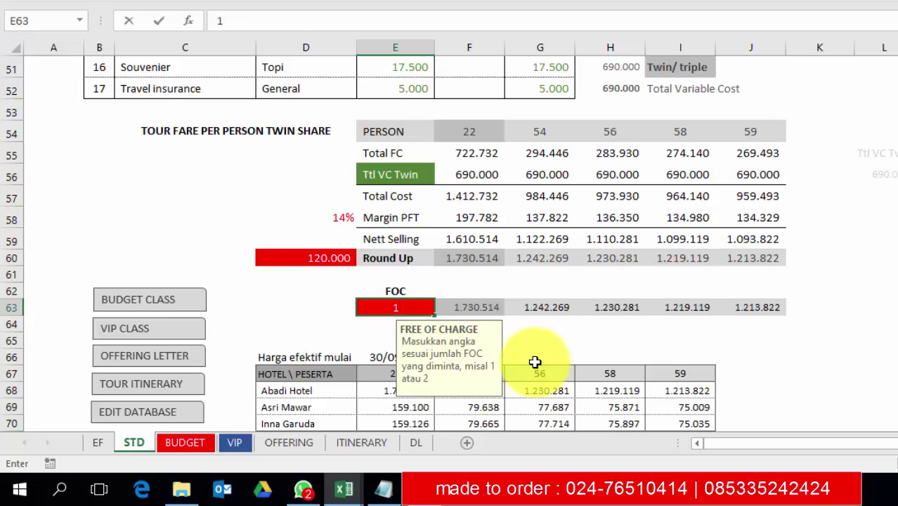
pyautogui.press('Return')
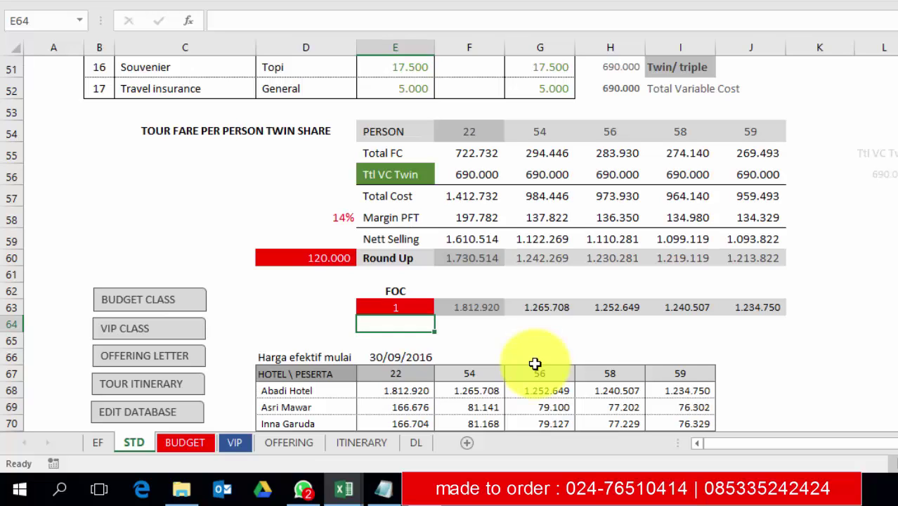
pyautogui.click(397, 389)
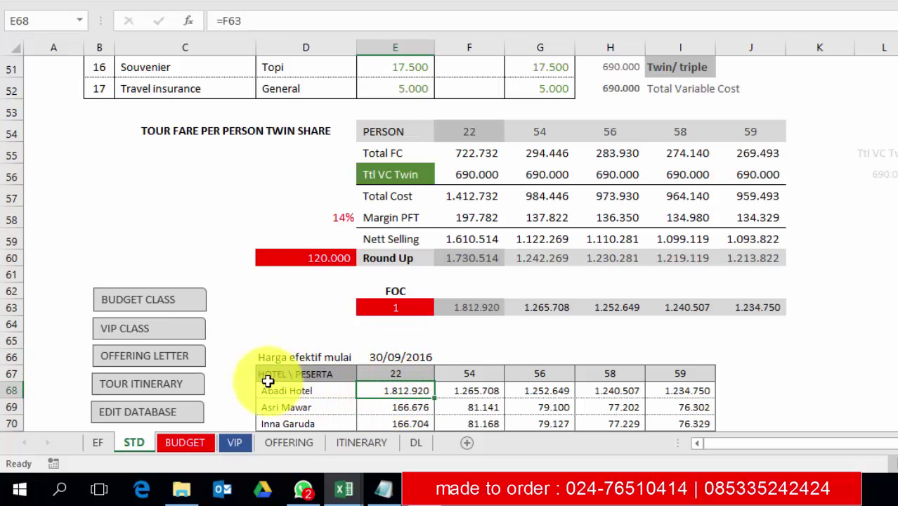
pyautogui.scroll(-1, 380, 397)
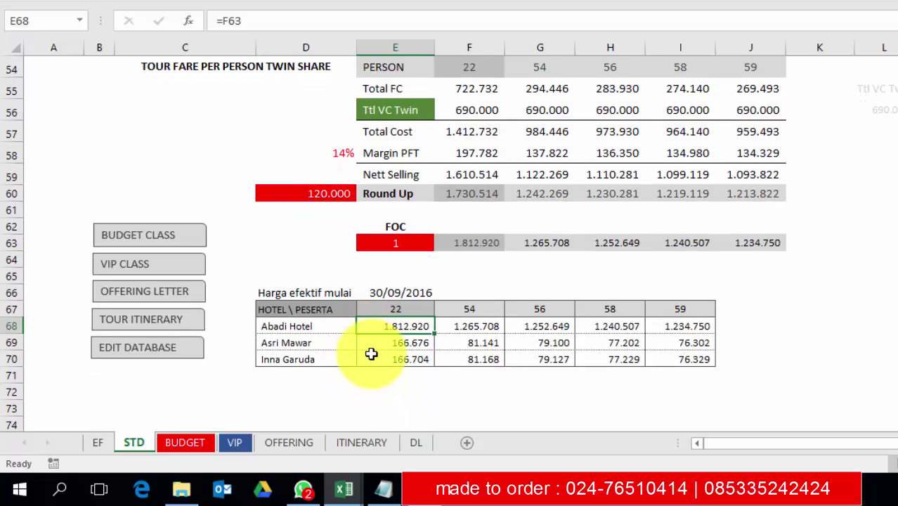
# Choose Innova Inout as the Land Arr UPG transfer in C7, and check its C-rate and the HO-APT Car component
pyautogui.scroll(16, 373, 353)
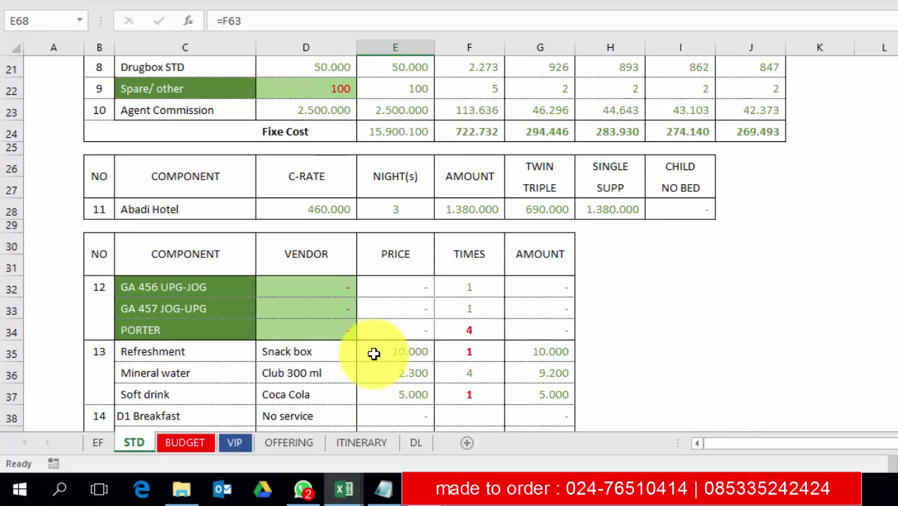
pyautogui.scroll(2, 373, 353)
pyautogui.click(191, 196)
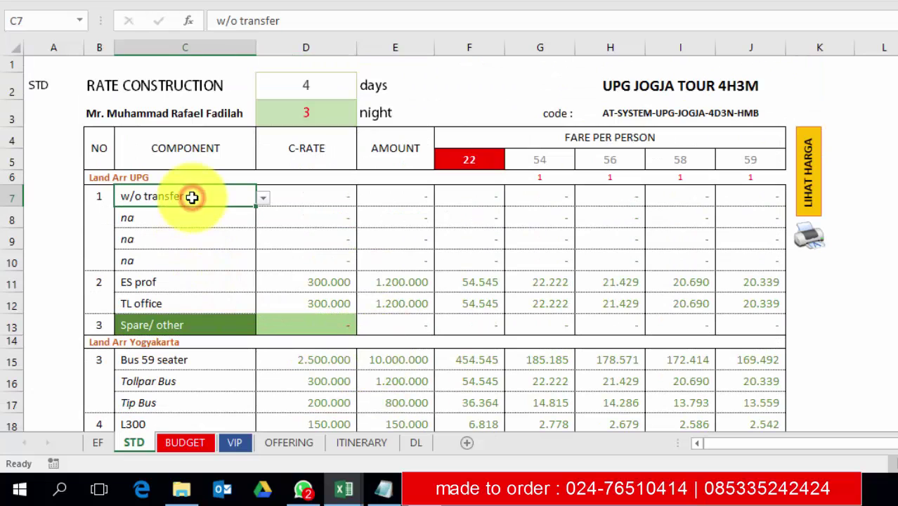
pyautogui.click(263, 199)
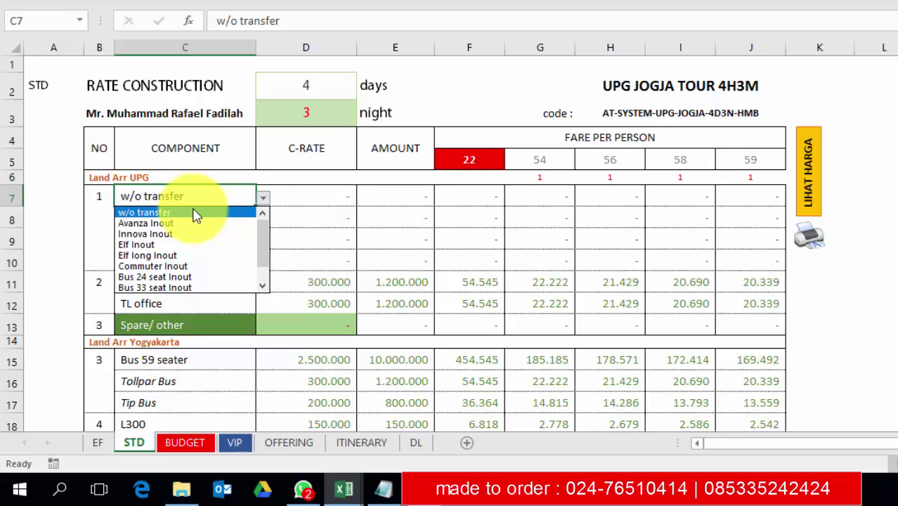
pyautogui.click(164, 234)
pyautogui.click(337, 194)
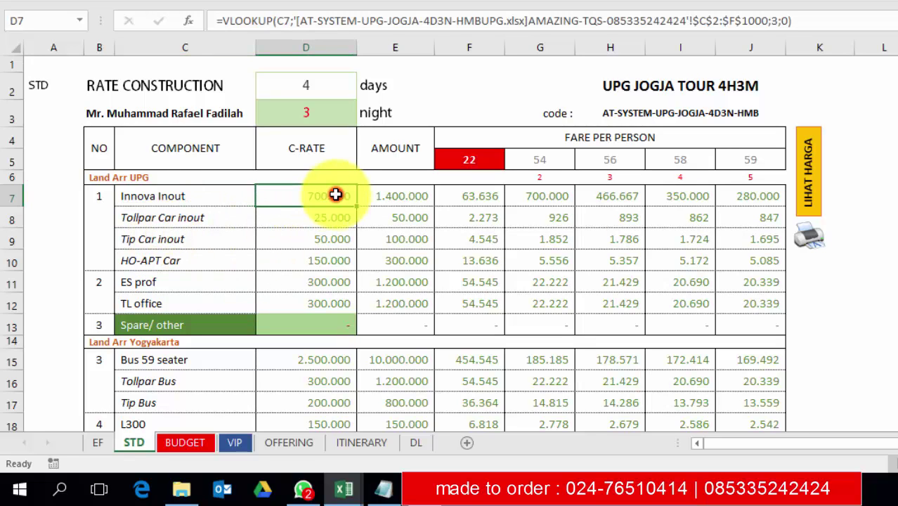
pyautogui.click(158, 261)
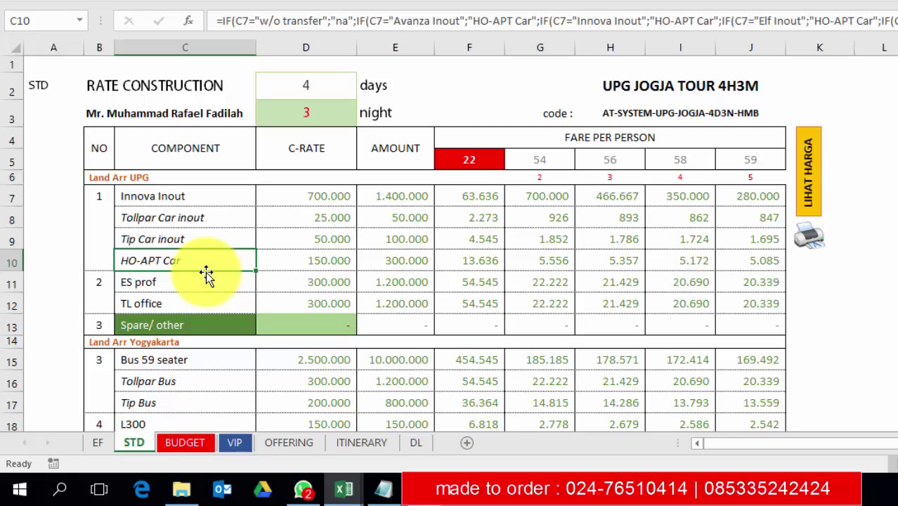
# Choose Innova as the Land Arr Yogyakarta vehicle in C15 and check its C-rate formula
pyautogui.scroll(-4, 207, 358)
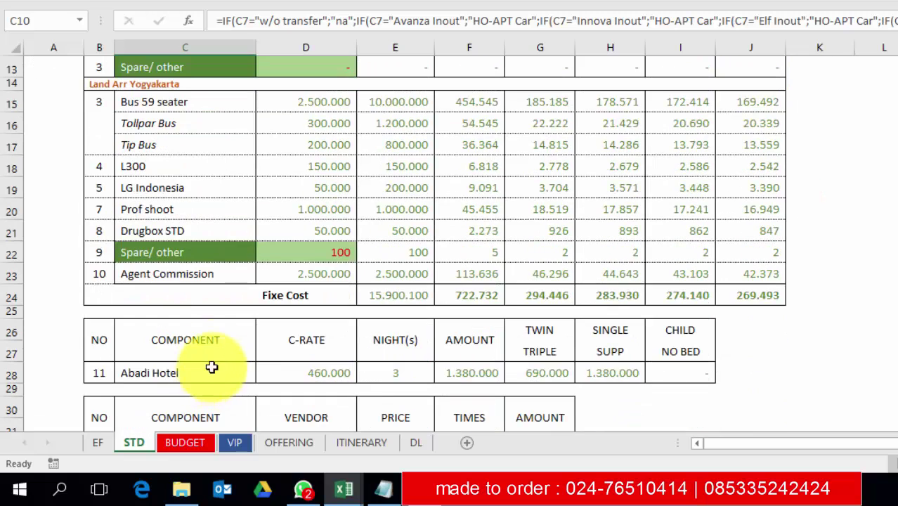
pyautogui.click(189, 101)
pyautogui.scroll(4, 232, 134)
pyautogui.click(189, 196)
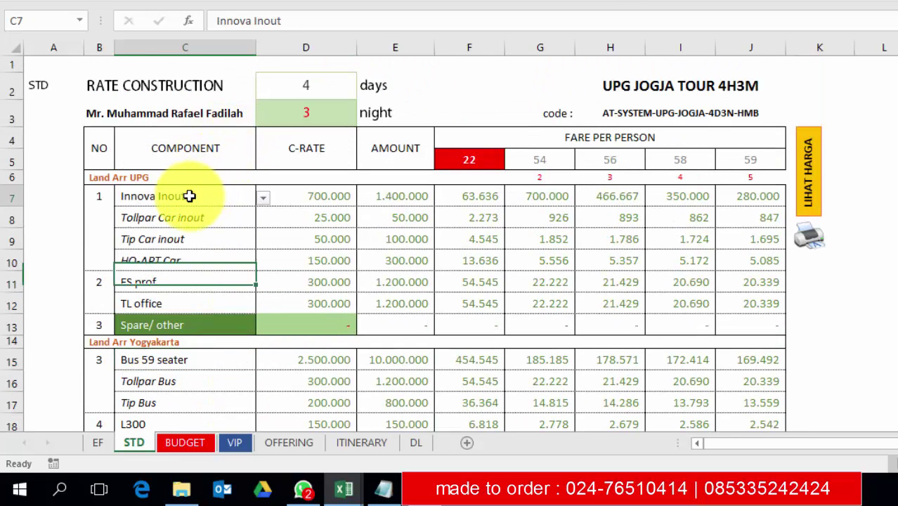
pyautogui.click(166, 362)
pyautogui.click(263, 361)
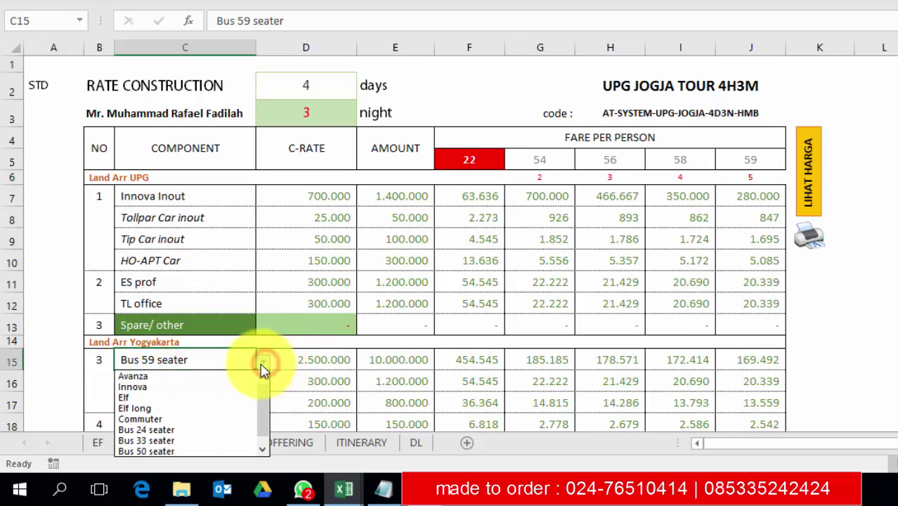
pyautogui.click(184, 387)
pyautogui.click(318, 356)
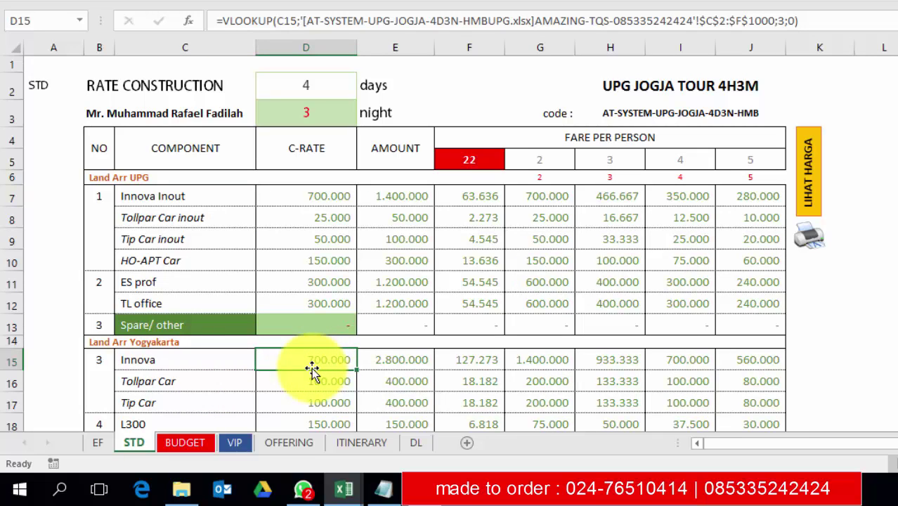
# Set the Prof shoot component in C20 of the Land Arr Yogyakarta section to na
pyautogui.scroll(-2, 311, 370)
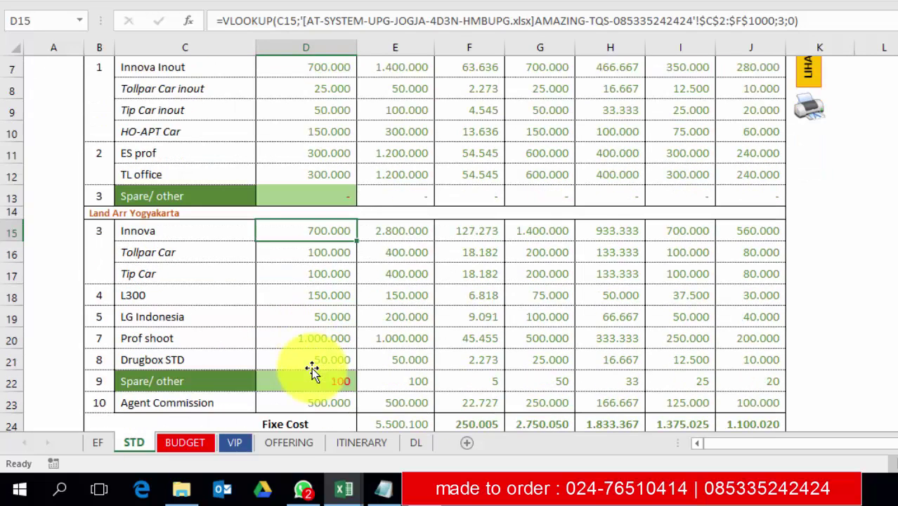
pyautogui.scroll(-1, 311, 370)
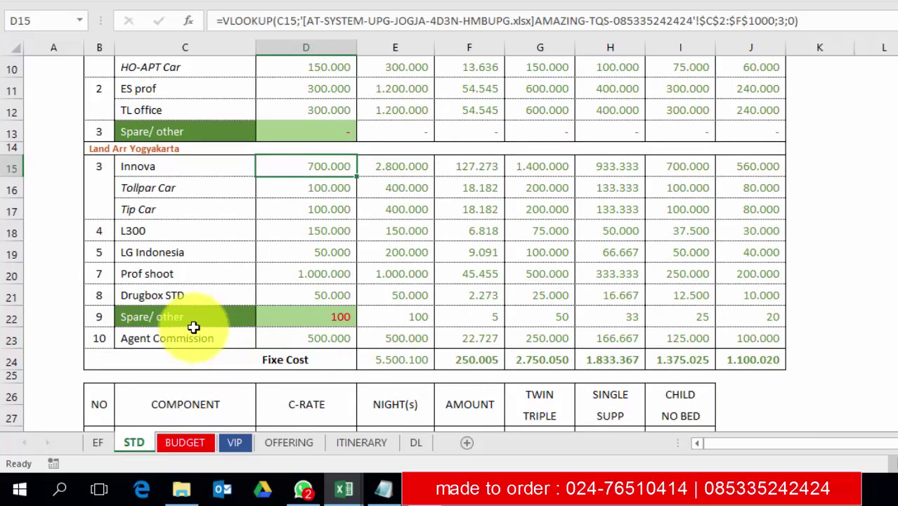
pyautogui.click(179, 318)
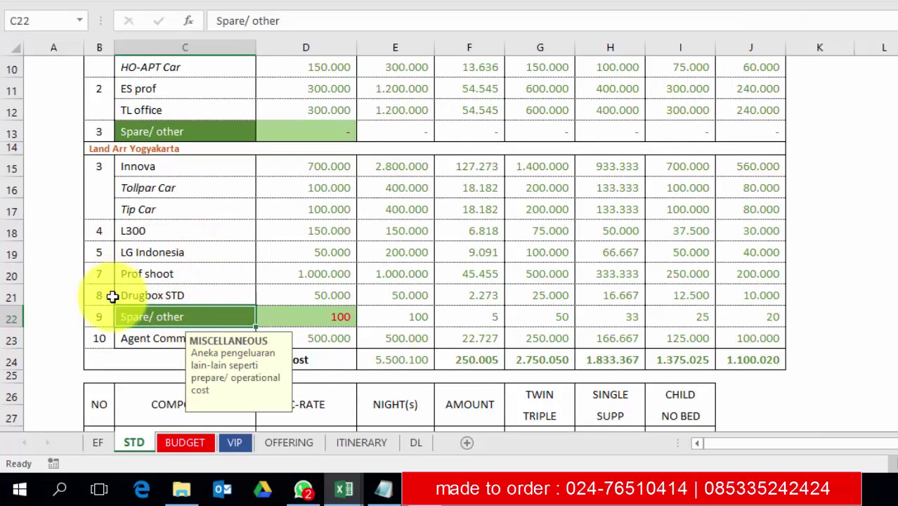
pyautogui.click(150, 275)
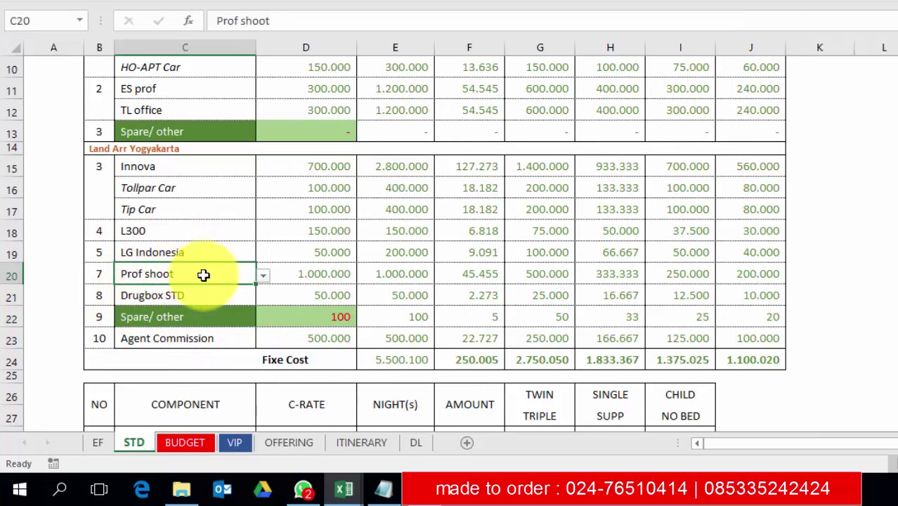
pyautogui.click(263, 275)
pyautogui.click(168, 290)
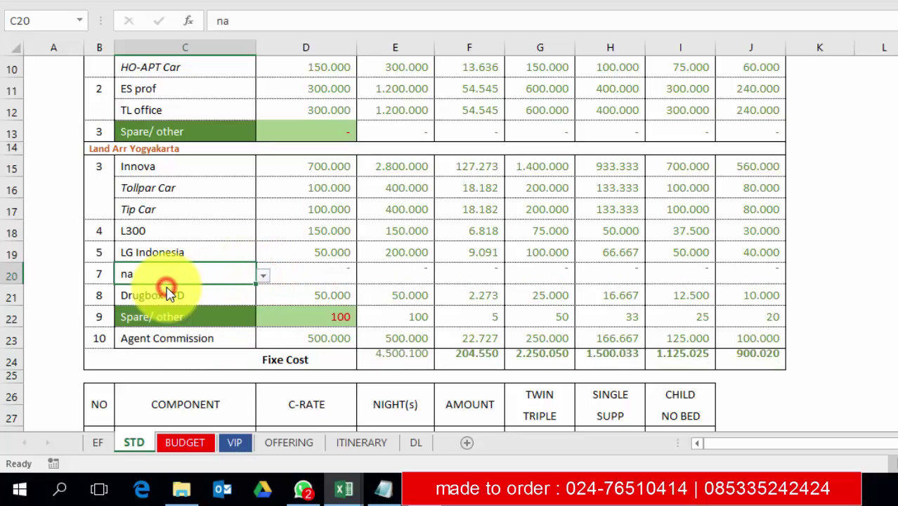
# Change the L300 local transport component in C18 to na
pyautogui.click(154, 294)
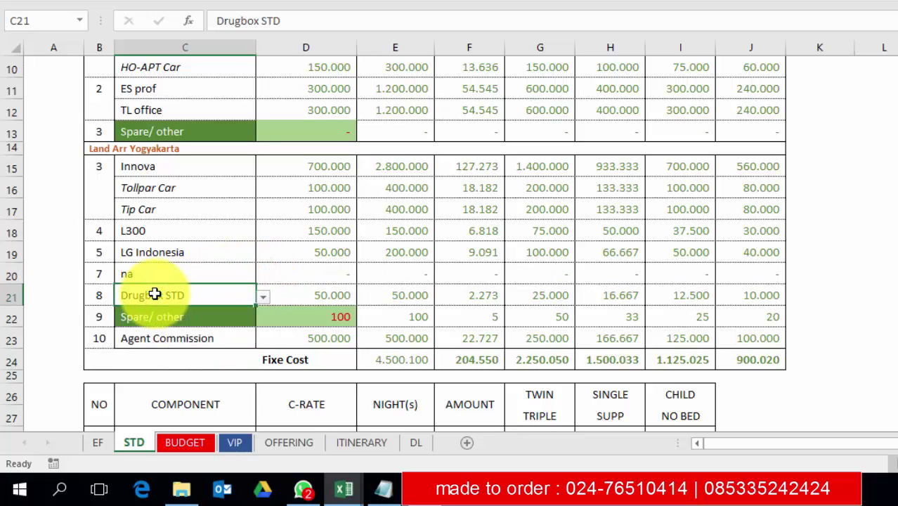
pyautogui.click(181, 231)
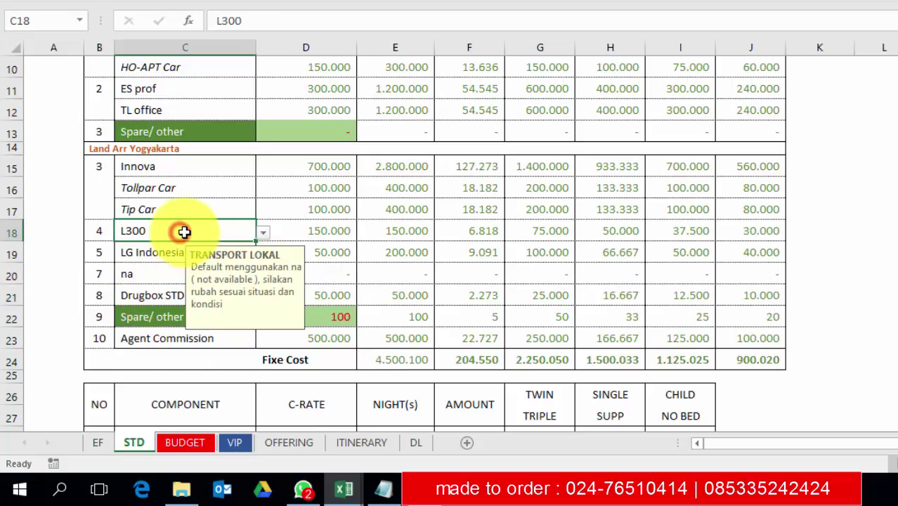
pyautogui.click(265, 233)
pyautogui.click(160, 244)
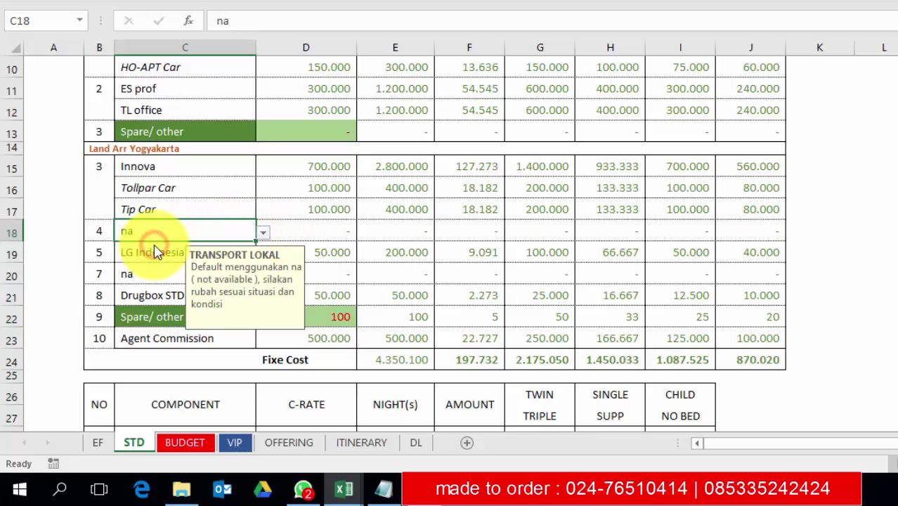
# Set the C-rate of the Land Arr Yogyakarta Spare/ other component in D22 to 500.000
pyautogui.click(151, 294)
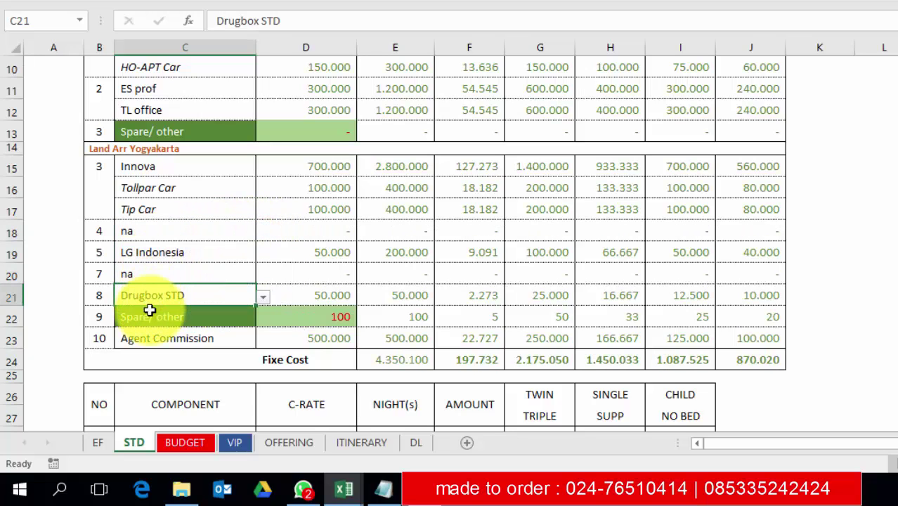
pyautogui.click(151, 317)
pyautogui.click(333, 315)
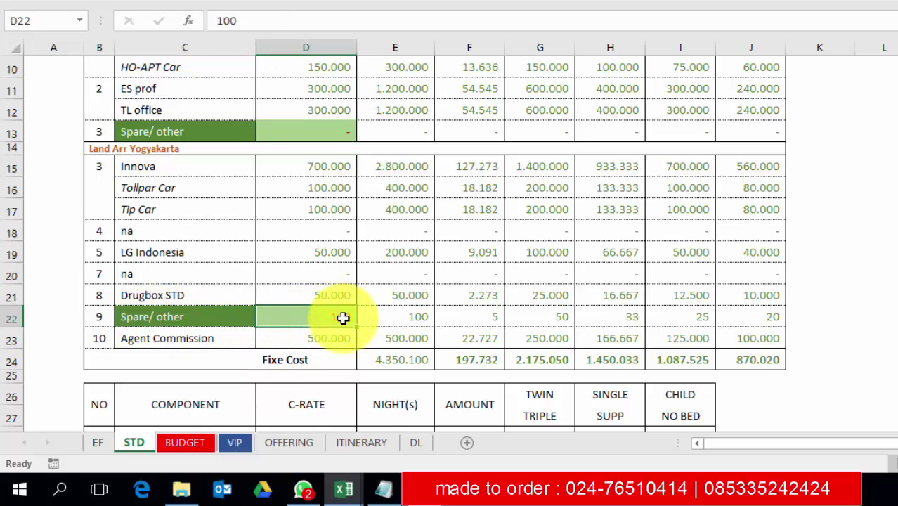
pyautogui.write('500.')
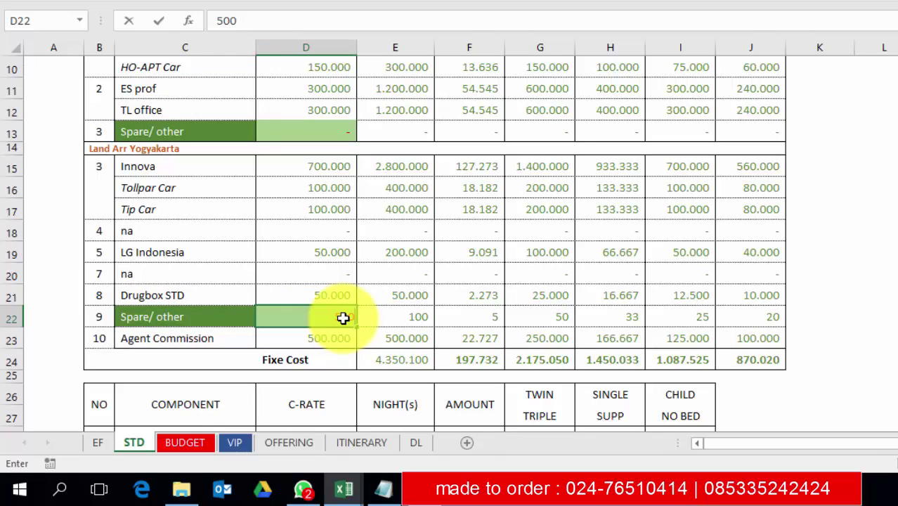
pyautogui.write('000')
pyautogui.press('Return')
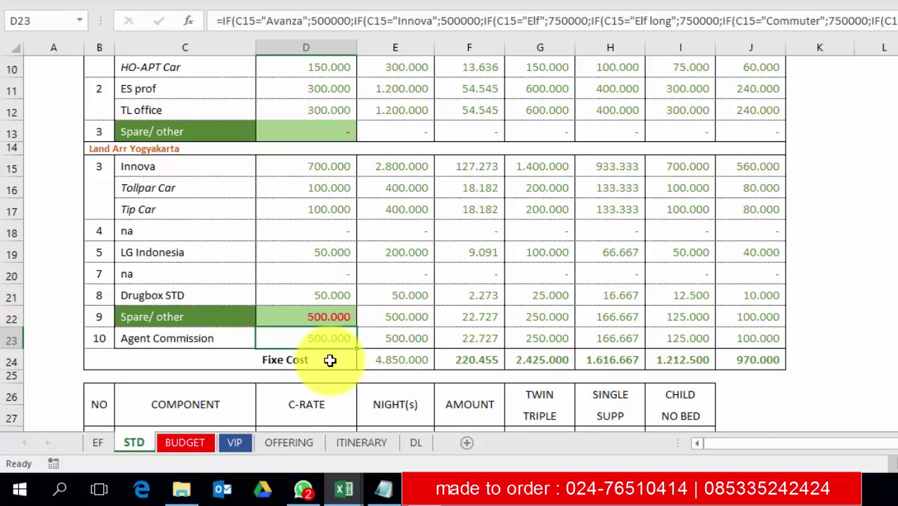
# Choose Ibis Malioboro as the hotel in C28 and check its C-rate and night-count formulas
pyautogui.scroll(-3, 330, 360)
pyautogui.click(176, 253)
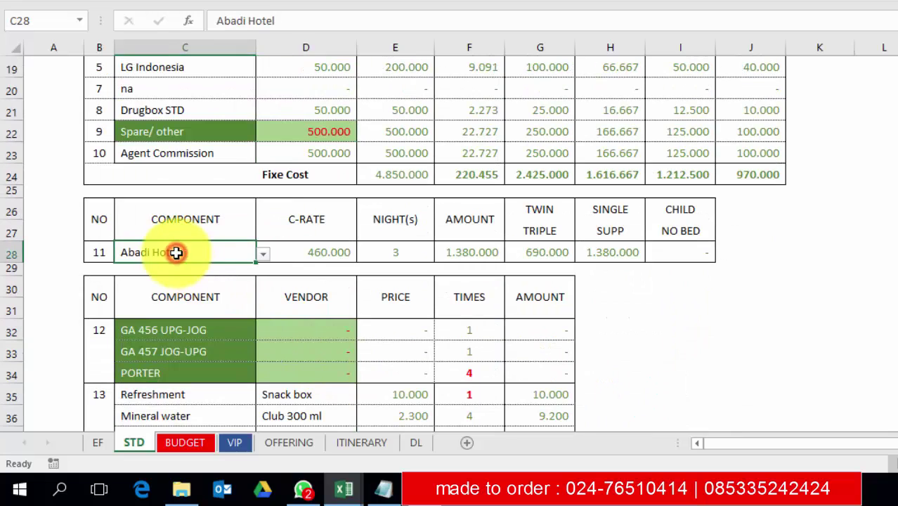
pyautogui.click(262, 254)
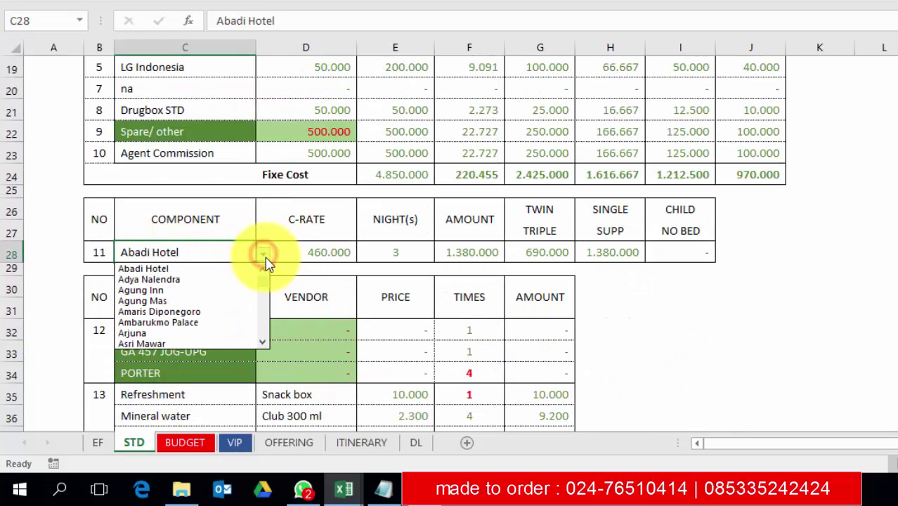
pyautogui.moveTo(266, 281); pyautogui.dragTo(261, 309)
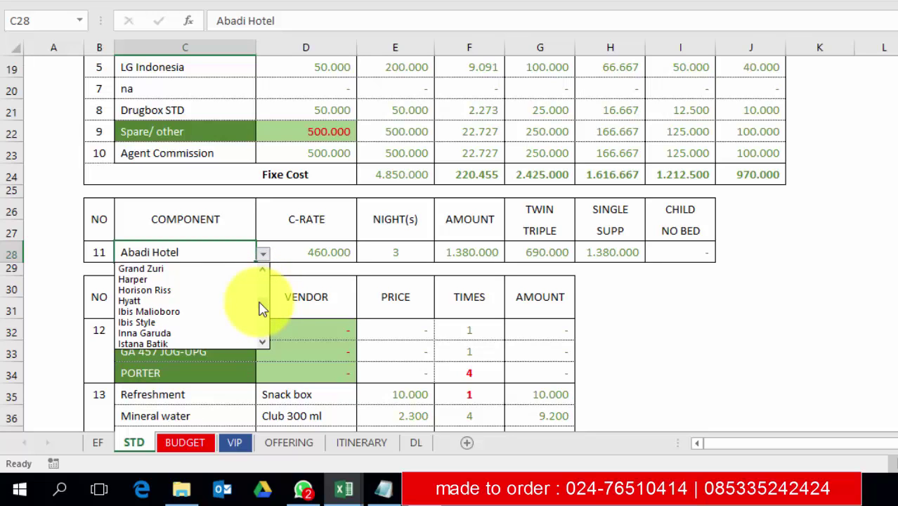
pyautogui.click(166, 315)
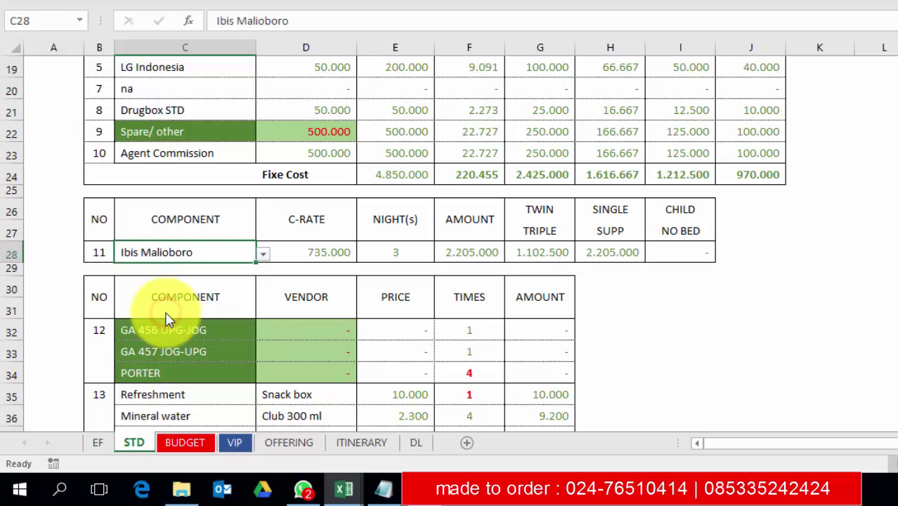
pyautogui.click(326, 251)
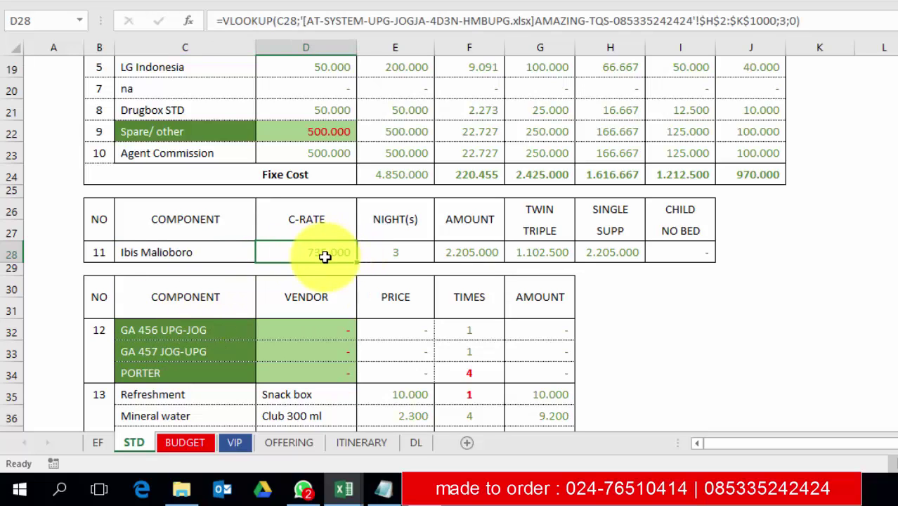
pyautogui.click(399, 253)
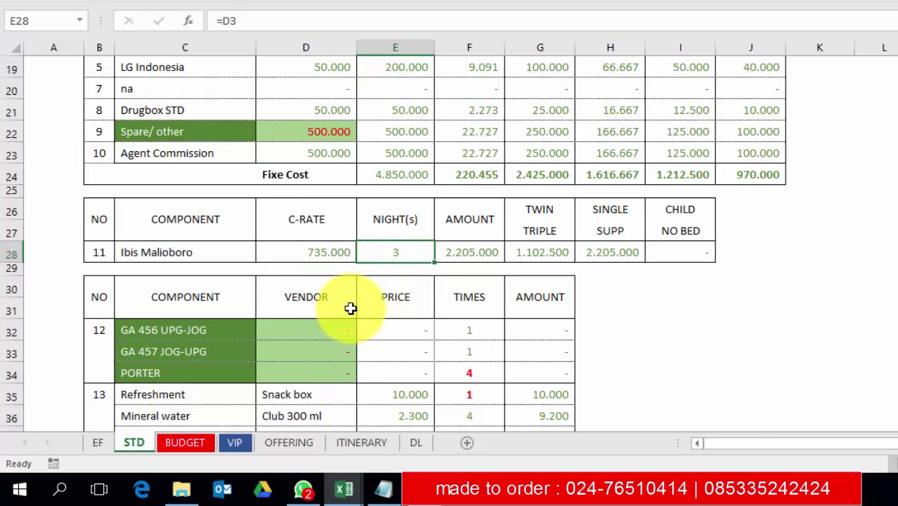
# Check the GA 456 UPG-JOG vendor cell, the Ibis Malioboro fare for 22 participants in E68, and the STD class label in A2
pyautogui.scroll(-1, 349, 308)
pyautogui.click(313, 267)
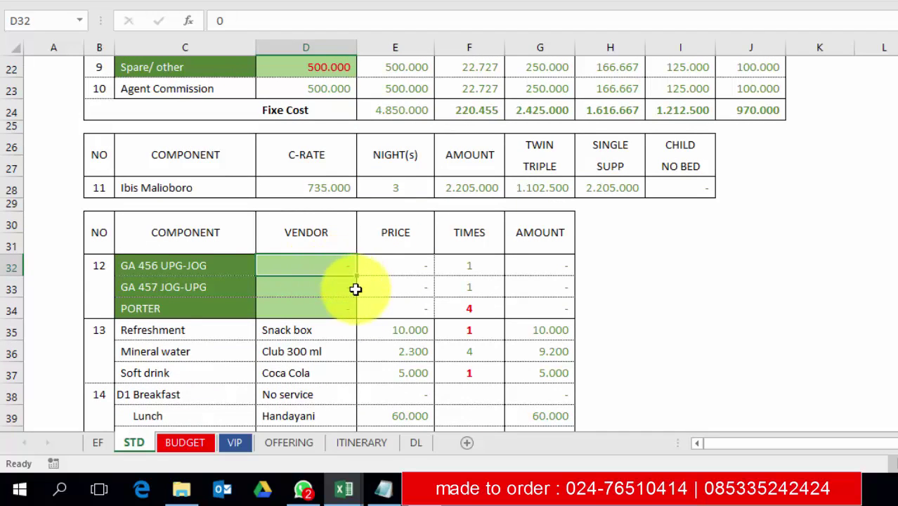
pyautogui.scroll(-7, 355, 292)
pyautogui.scroll(-5, 360, 304)
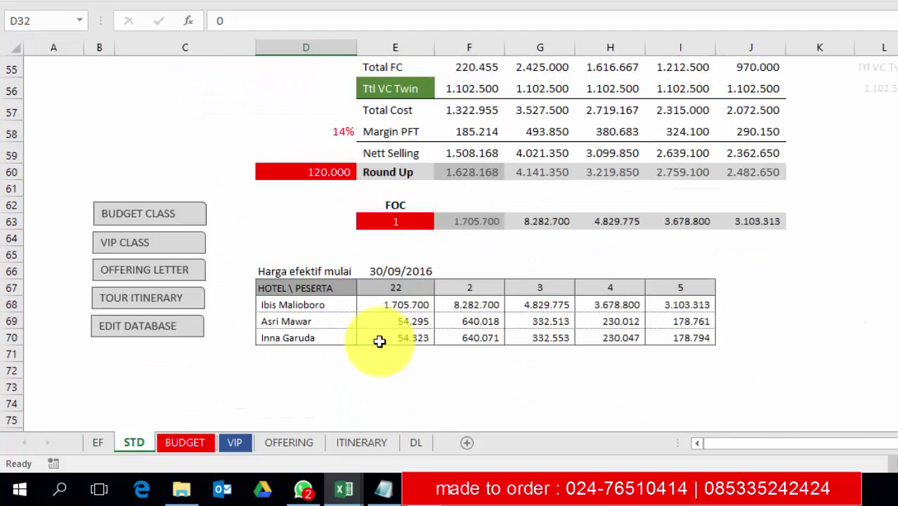
pyautogui.click(405, 241)
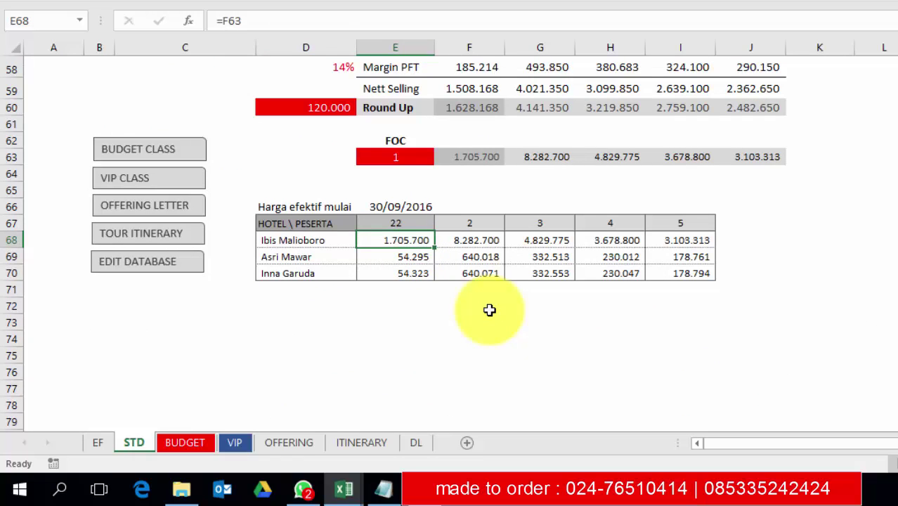
pyautogui.scroll(11, 490, 310)
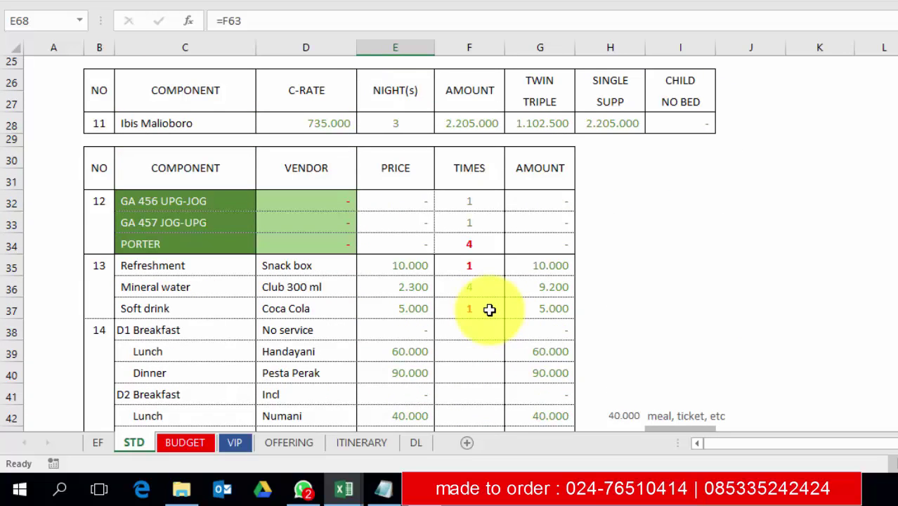
pyautogui.scroll(8, 490, 310)
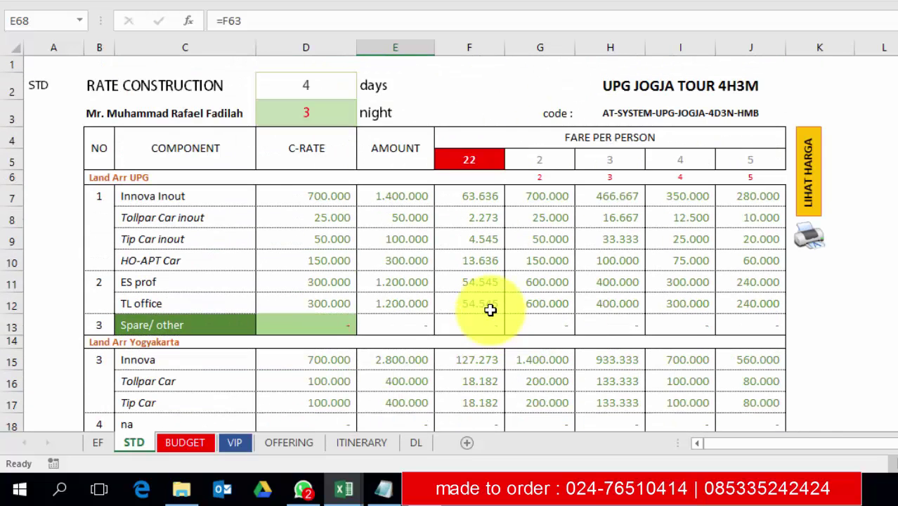
pyautogui.click(41, 86)
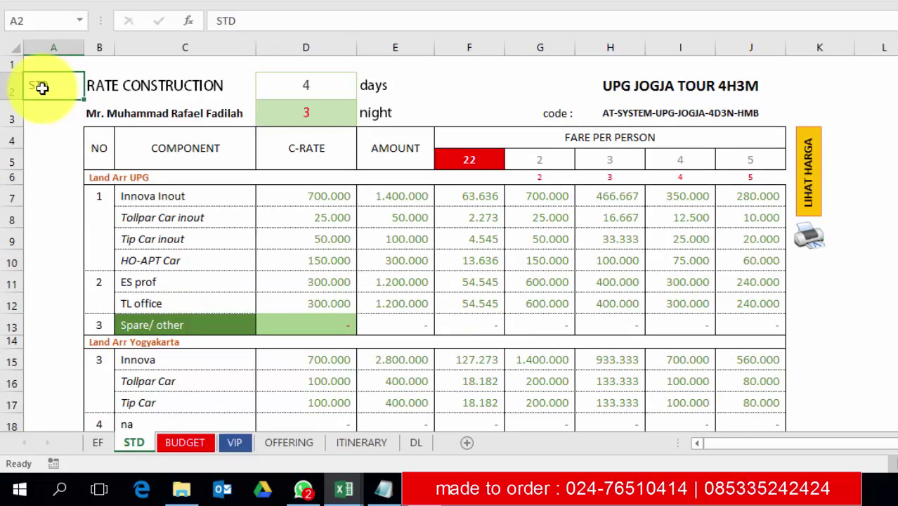